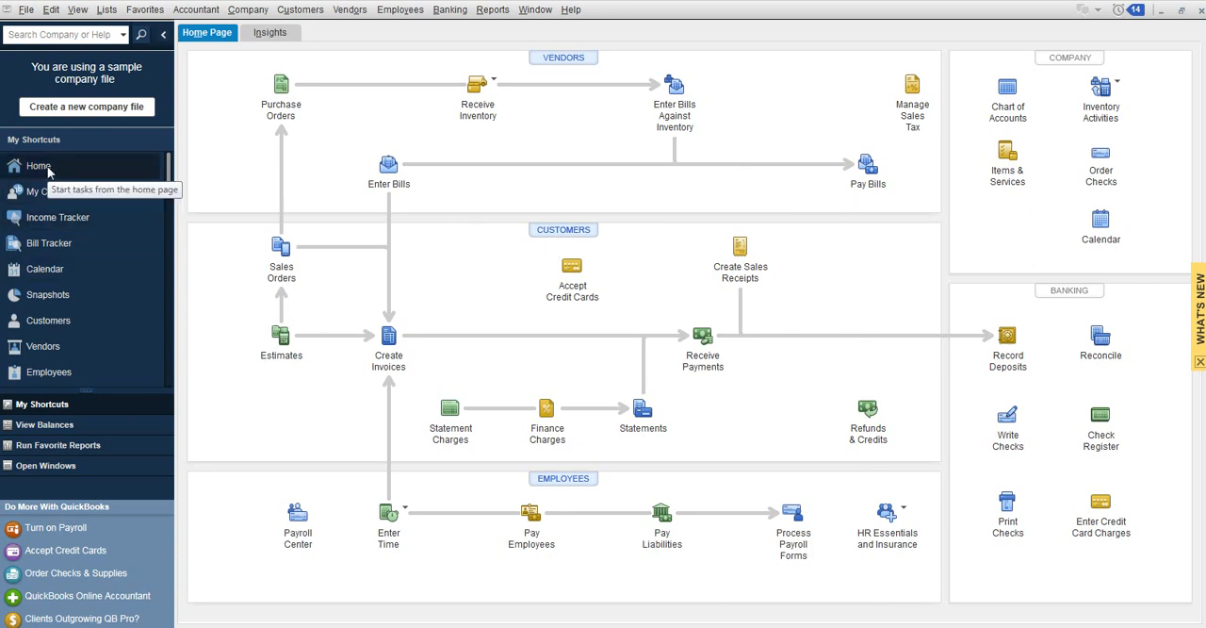
pyautogui.click(164, 34)
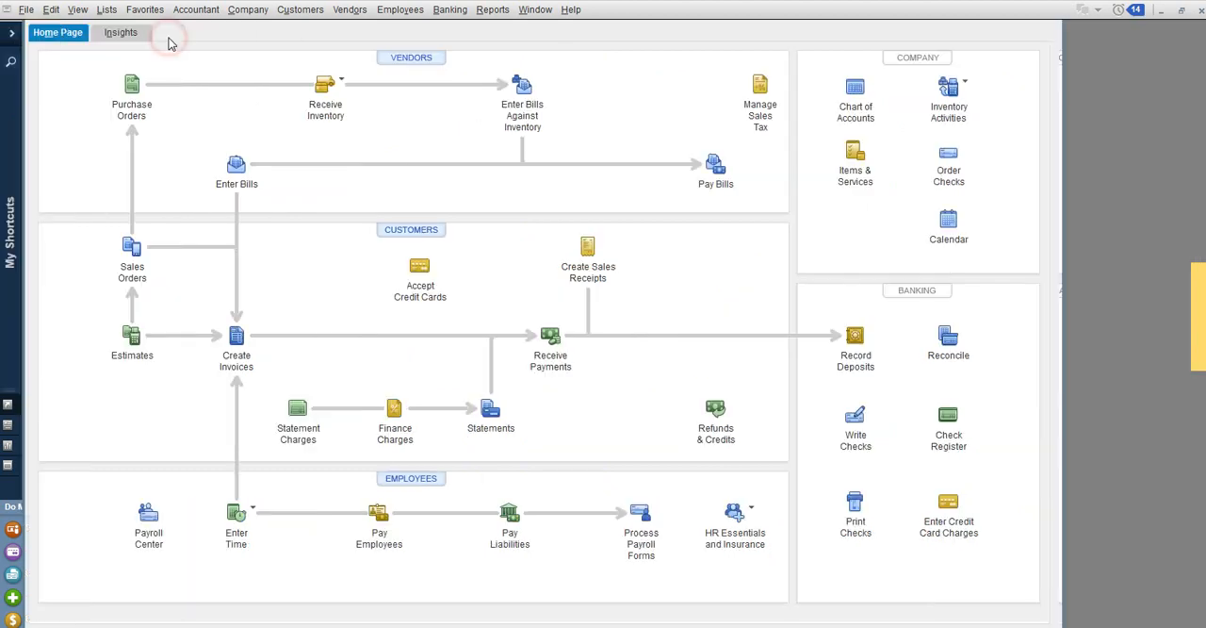
pyautogui.click(10, 36)
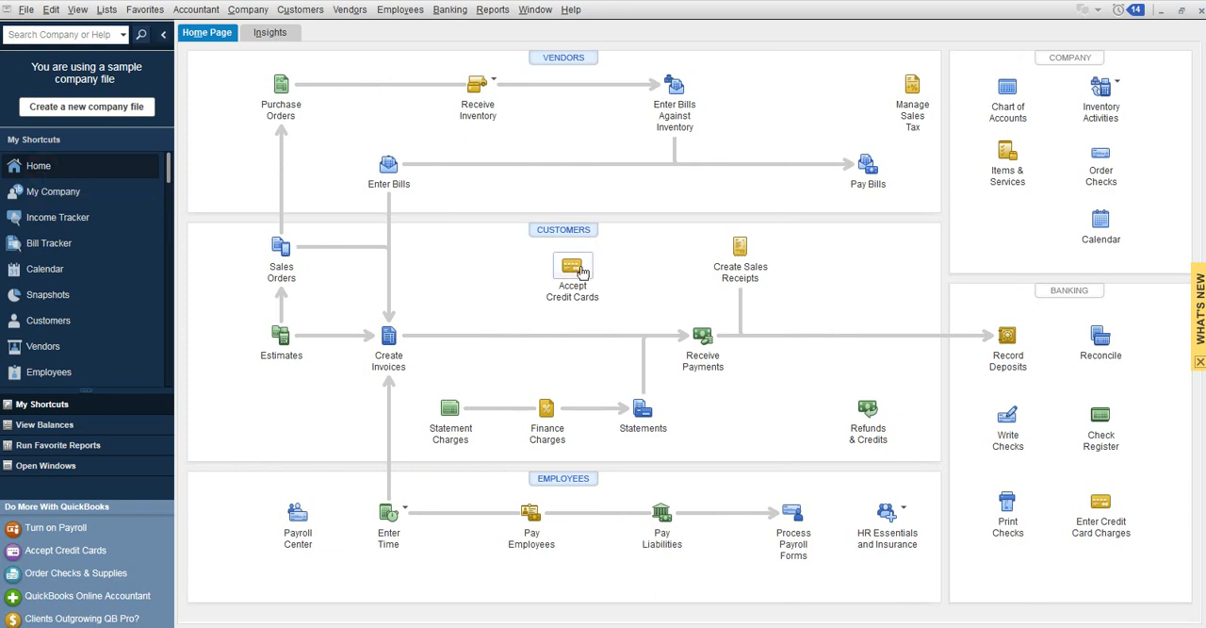
# Start a new estimate and choose the customer from the customer and job list, keeping the Custom Estimate template.
pyautogui.click(277, 337)
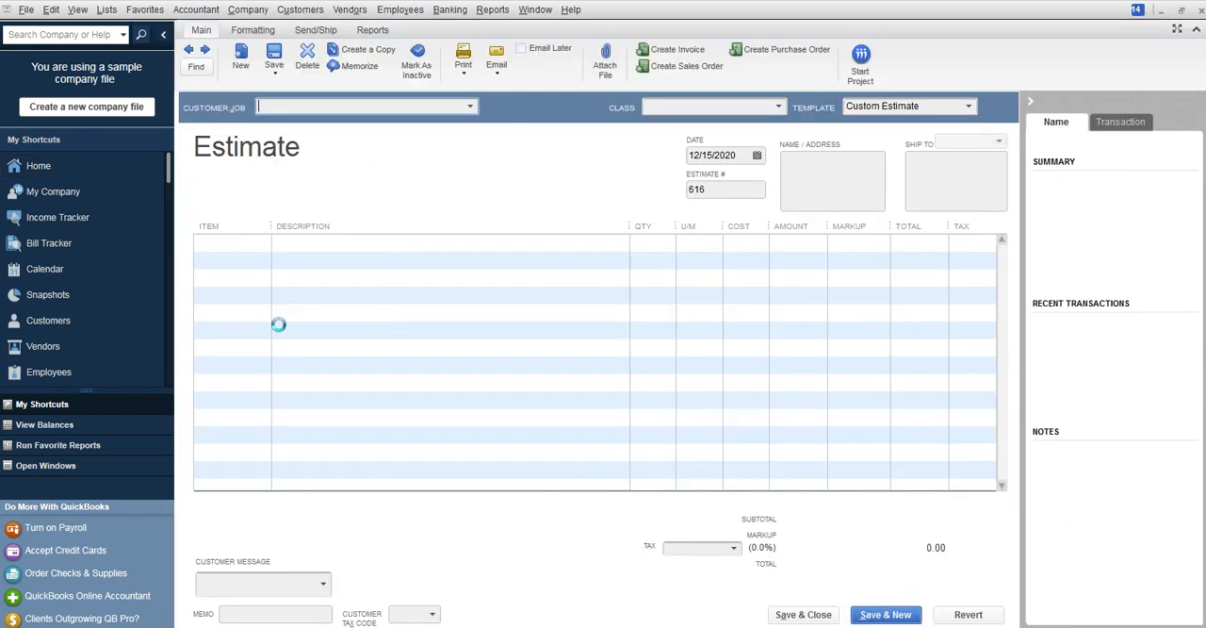
pyautogui.click(473, 105)
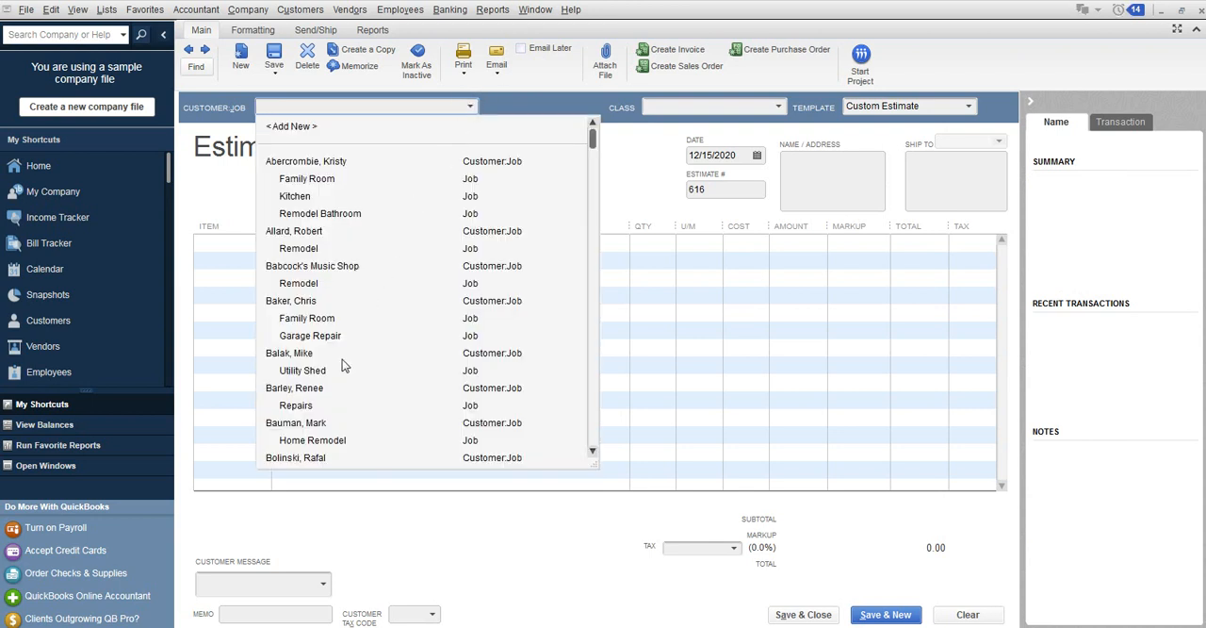
pyautogui.click(327, 423)
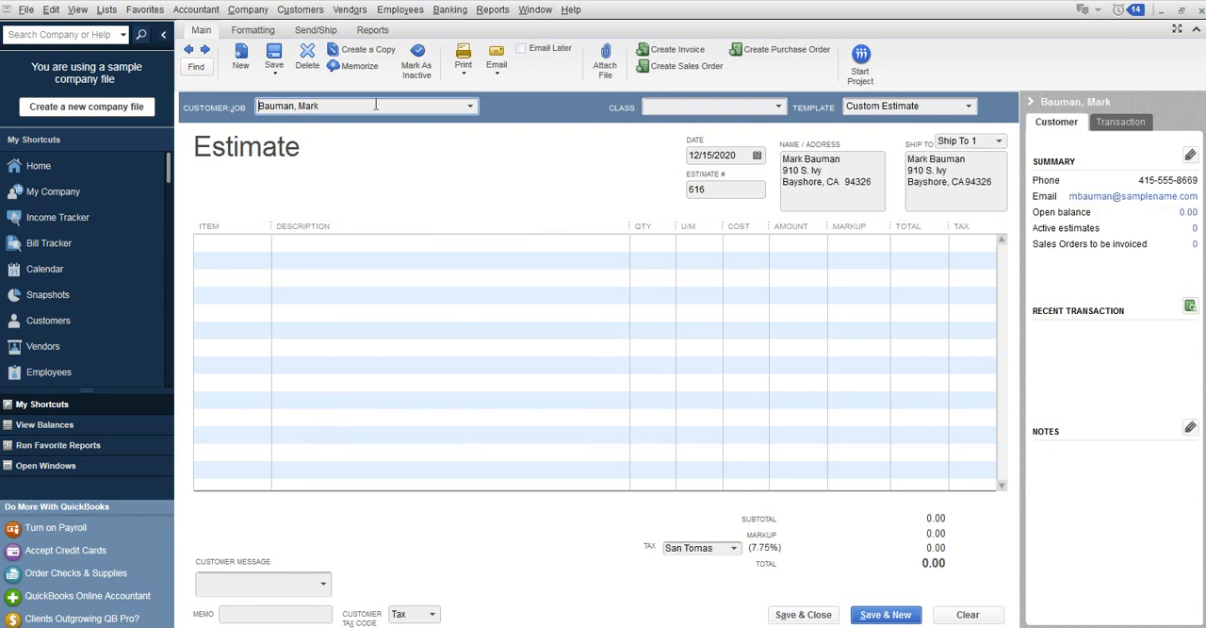
pyautogui.press('Tab')
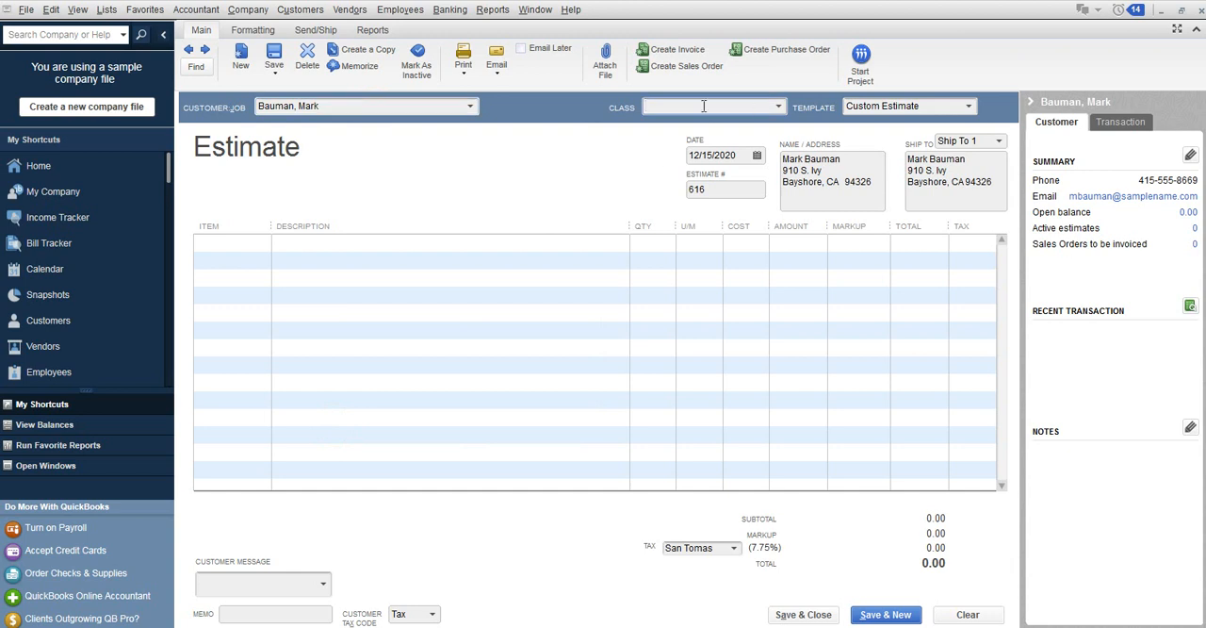
pyautogui.click(949, 107)
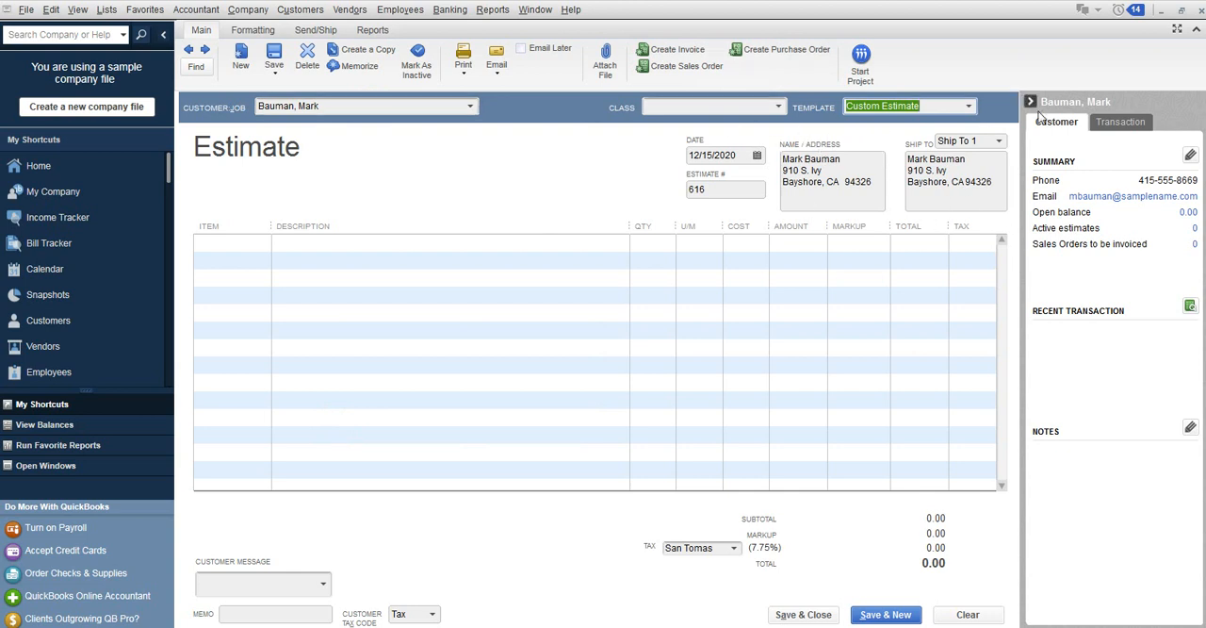
pyautogui.press('Tab')
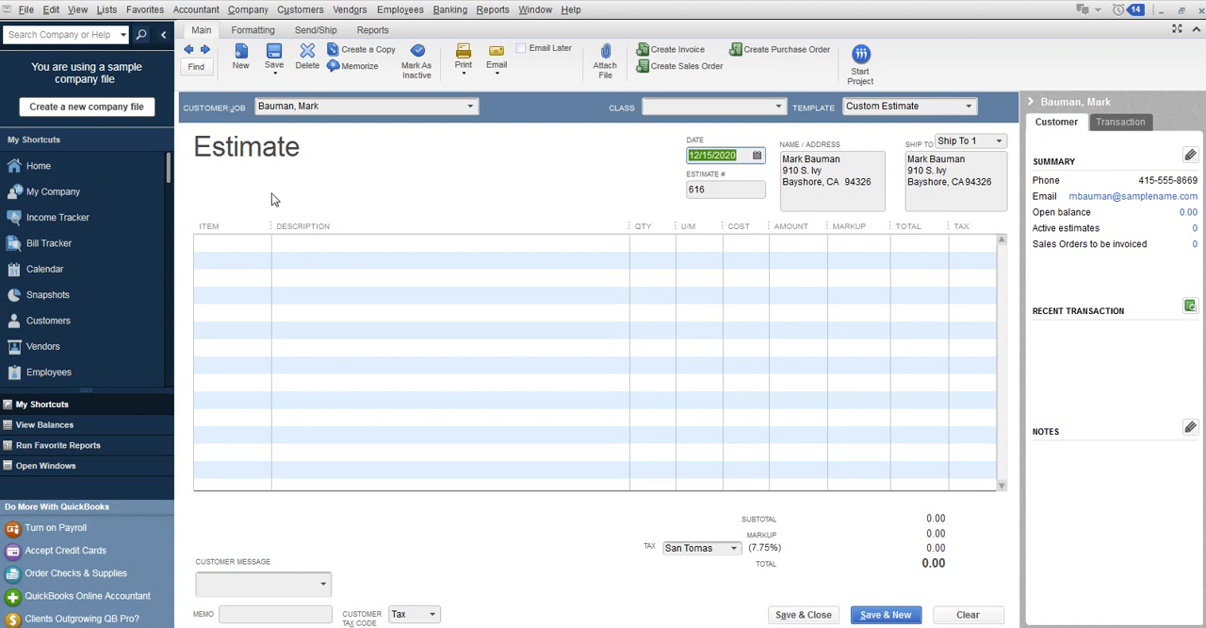
# Set the estimate's date to 07/21/2017.
pyautogui.click(222, 245)
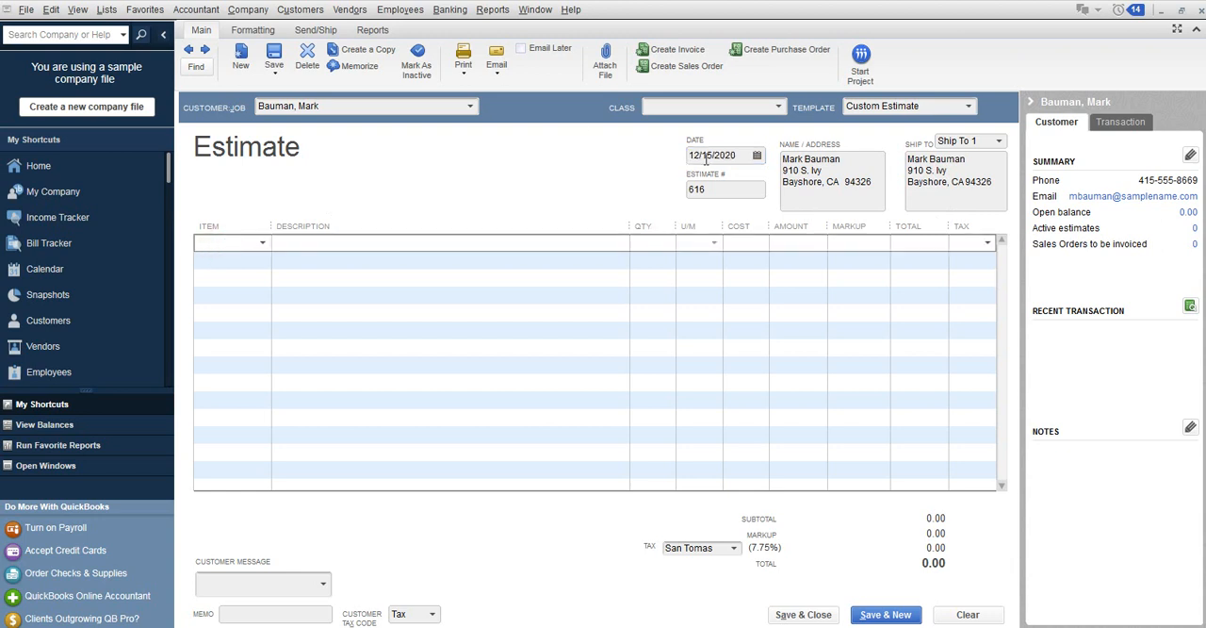
pyautogui.click(744, 155)
pyautogui.press('BackSpace')
pyautogui.moveTo(746, 153); pyautogui.dragTo(662, 170)
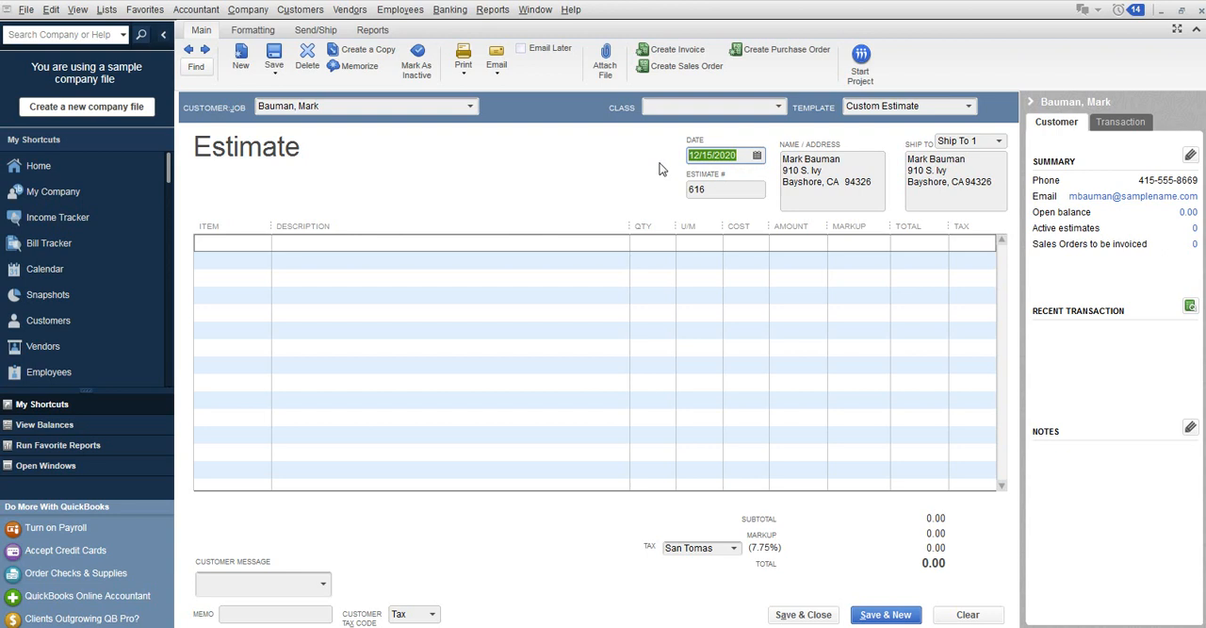
pyautogui.write('072117')
pyautogui.press('Tab')
# Add a Blueprints line with quantity 2 and cost 175 to the estimate, then save and close it.
pyautogui.press('Tab')
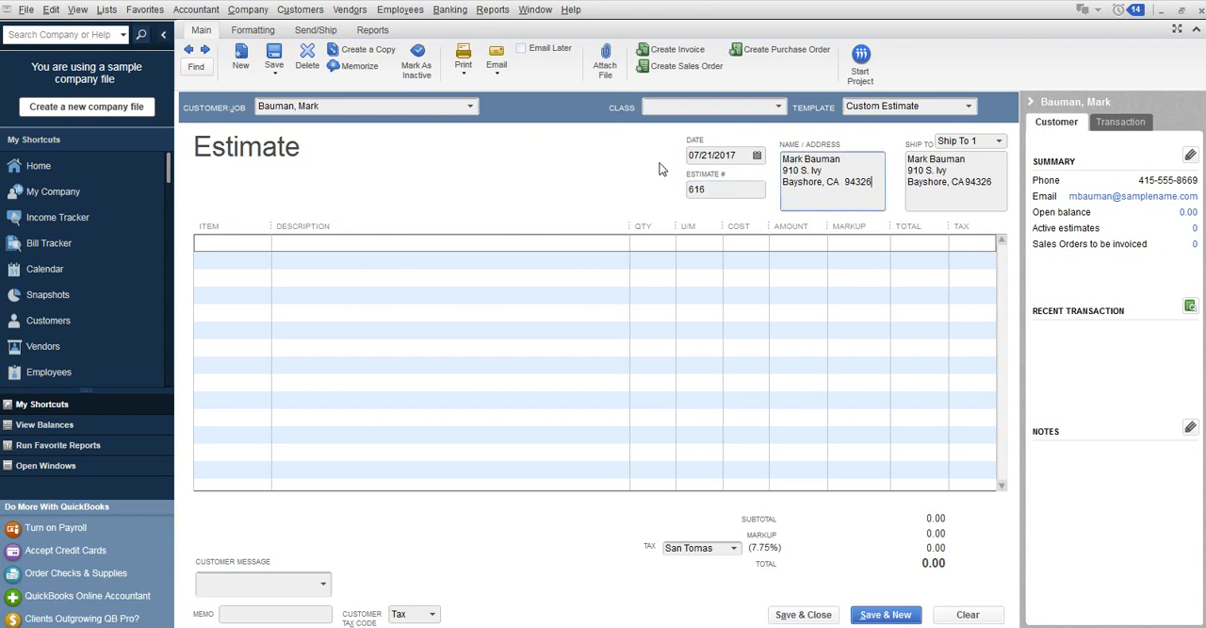
pyautogui.press('Tab')
pyautogui.press('Tab')
pyautogui.press('Tab')
pyautogui.click(265, 243)
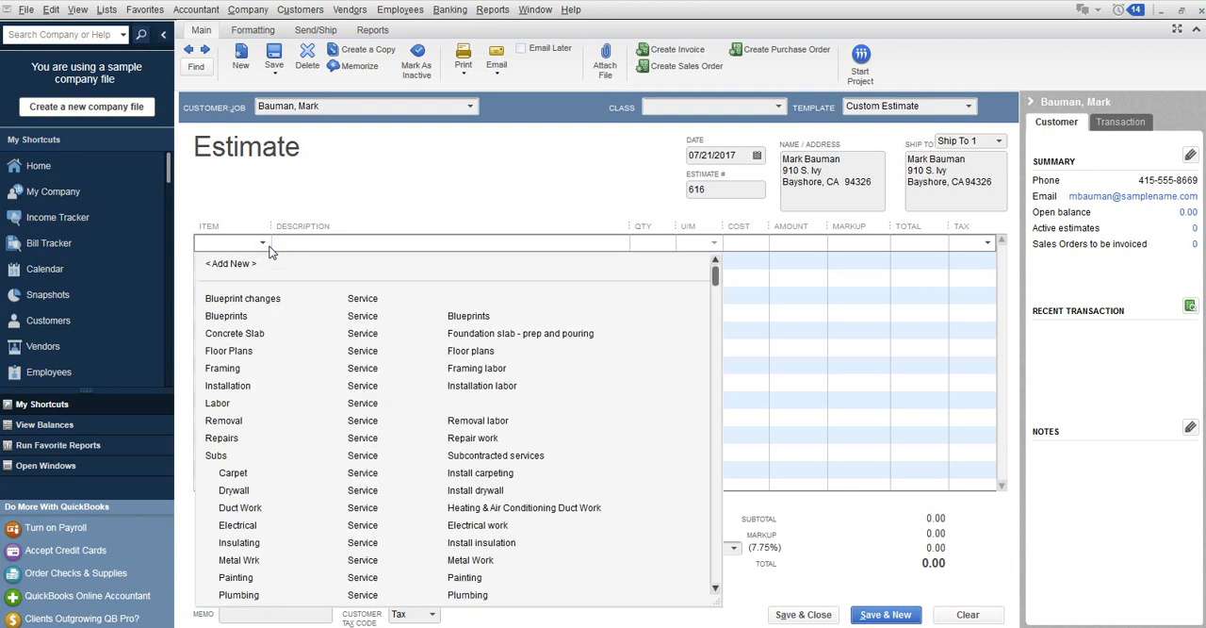
pyautogui.click(260, 320)
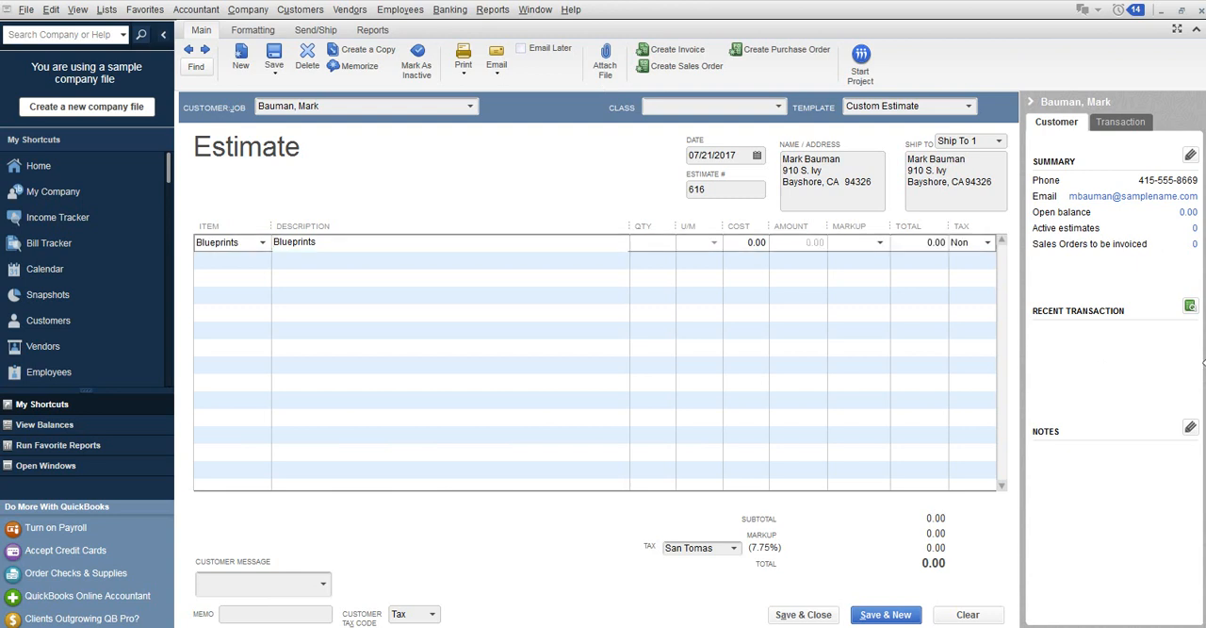
pyautogui.press('Tab')
pyautogui.write('2')
pyautogui.press('Tab')
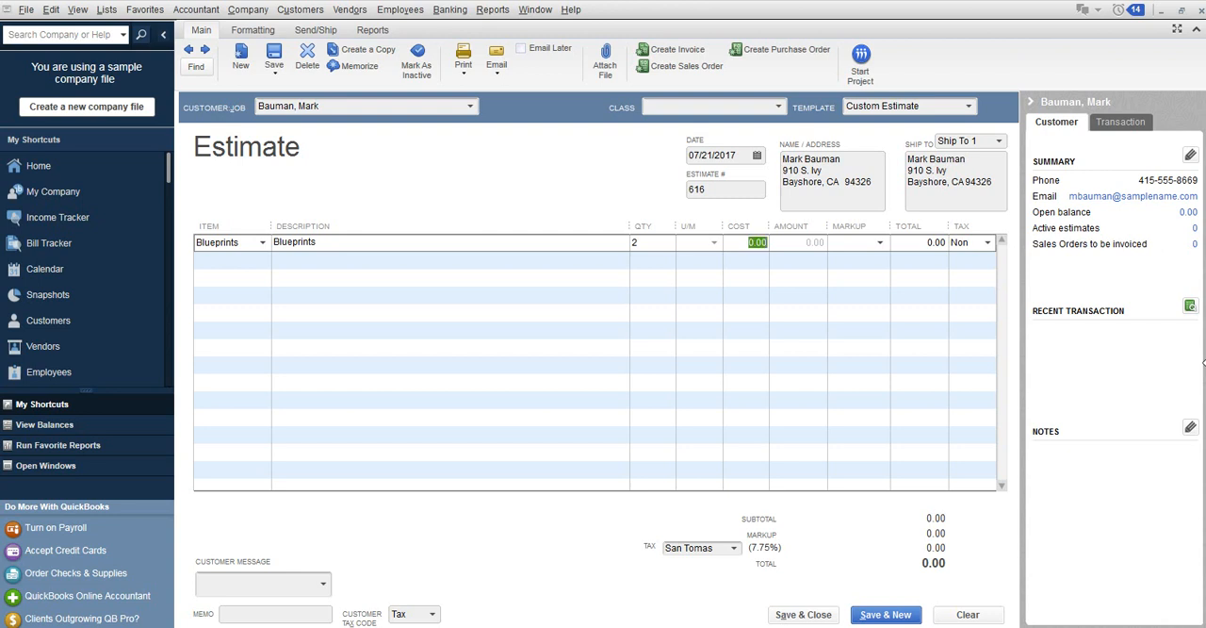
pyautogui.write('175')
pyautogui.press('Tab')
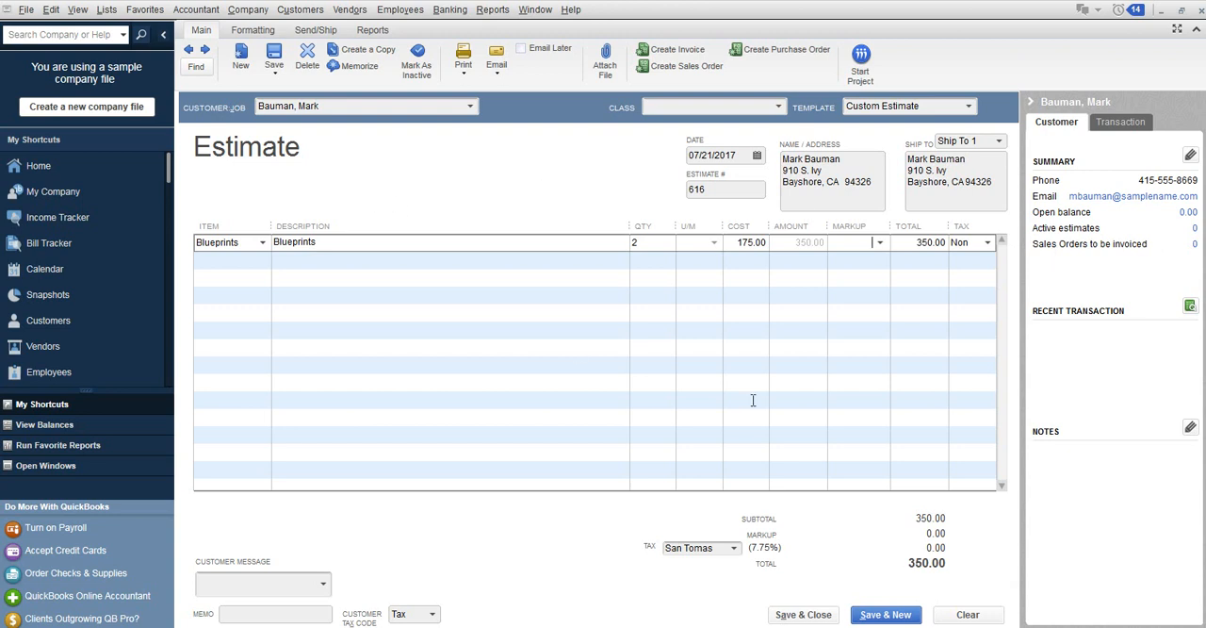
pyautogui.click(807, 614)
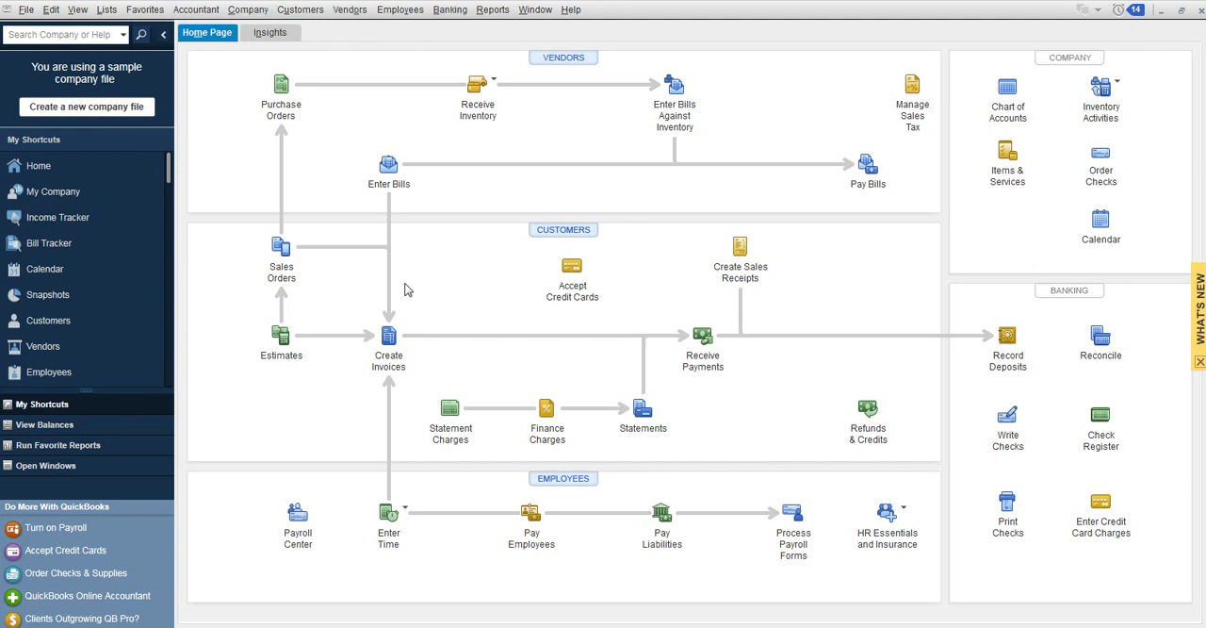
# Create an invoice for the same customer from the available estimate, billing the entire estimate (100%), and save and close it.
pyautogui.click(394, 342)
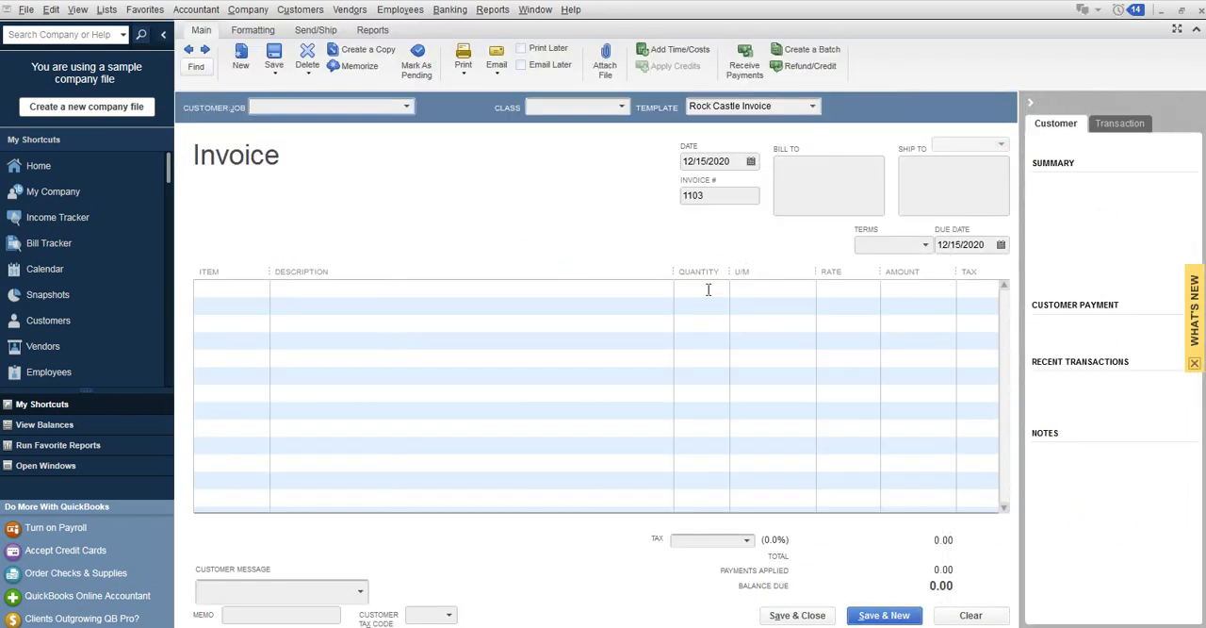
pyautogui.write('Bauman, Mark')
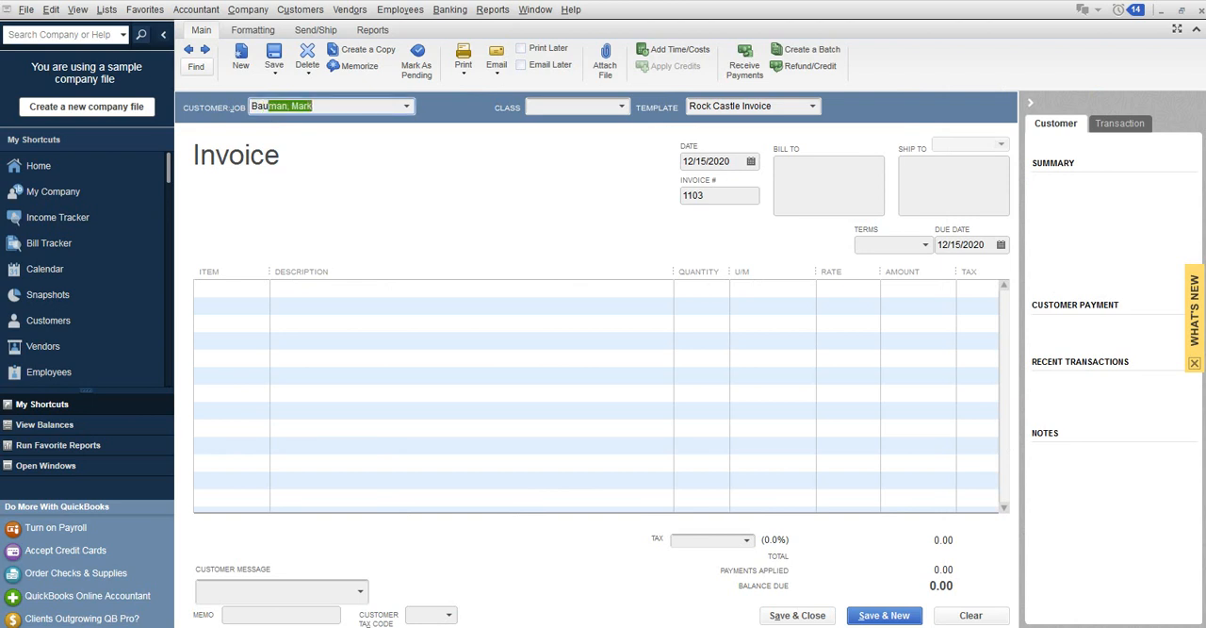
pyautogui.press('Tab')
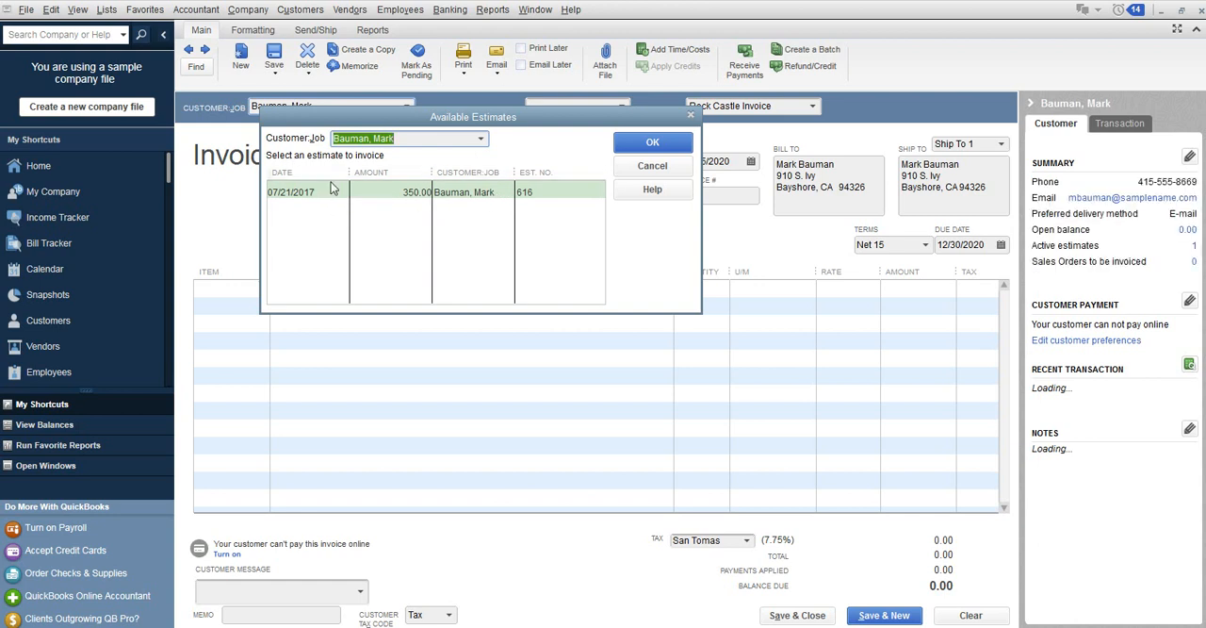
pyautogui.click(435, 199)
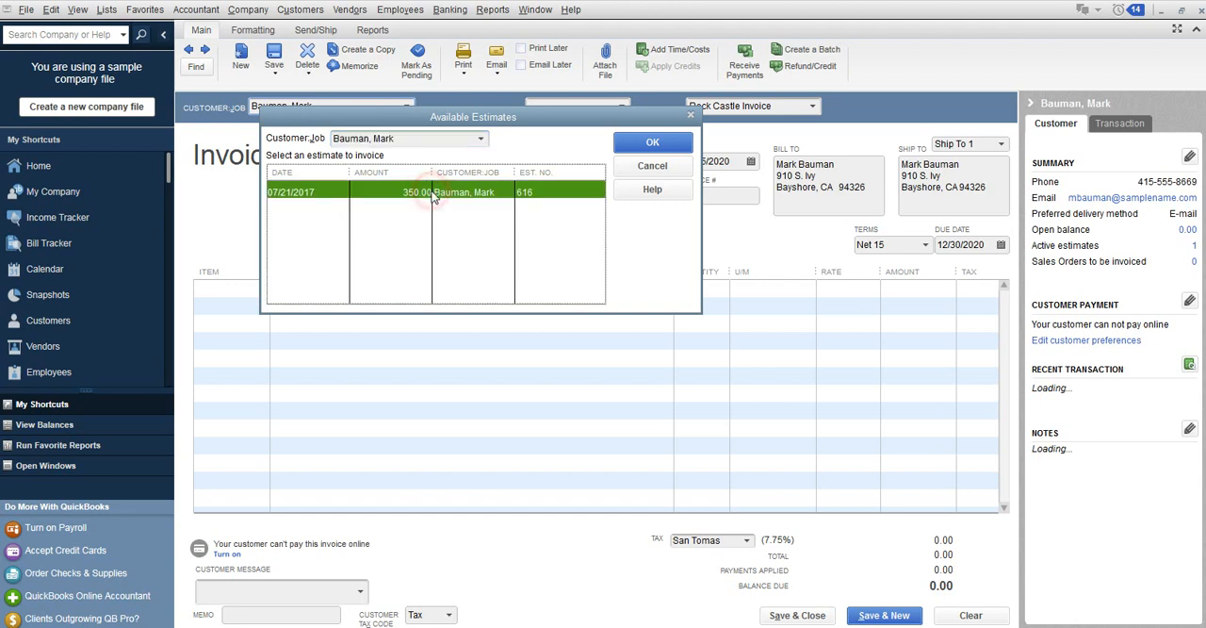
pyautogui.click(672, 145)
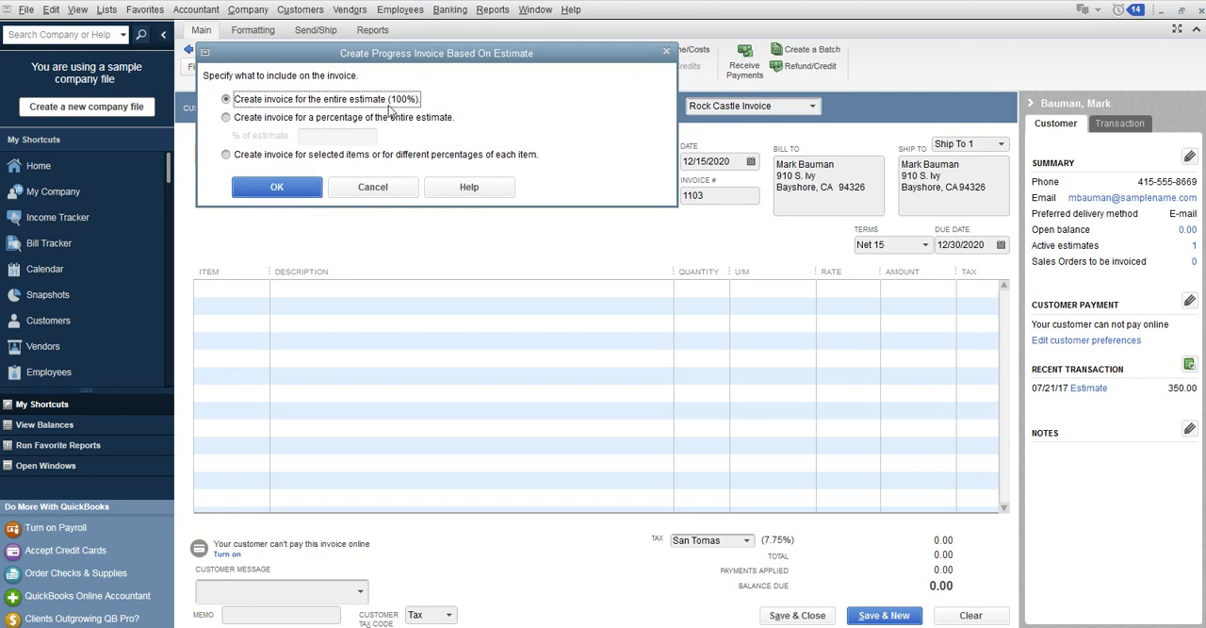
pyautogui.click(298, 189)
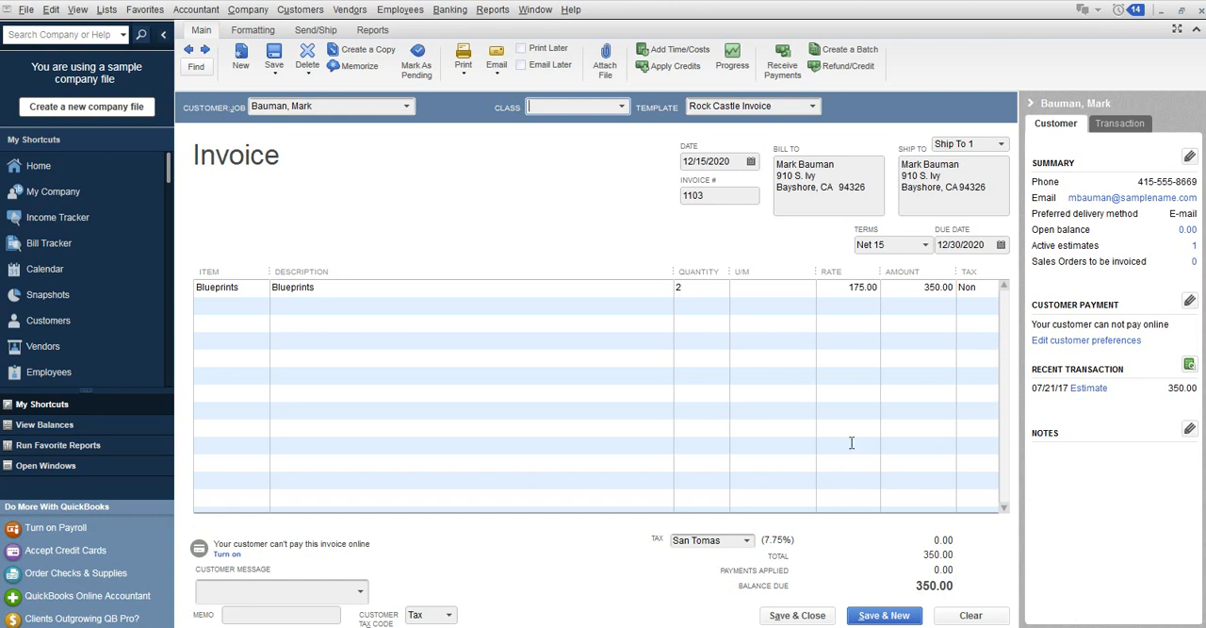
pyautogui.click(800, 616)
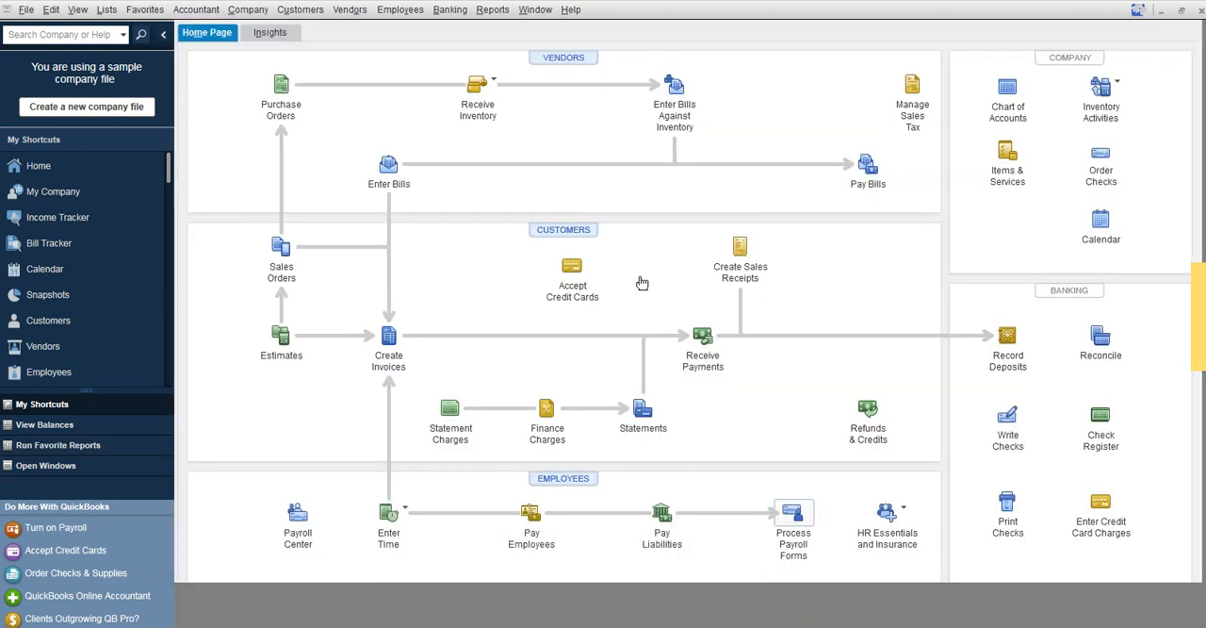
# Open the invoiced customer's record in the Customer Center and review the Blueprints estimate, closing it again.
pyautogui.click(300, 9)
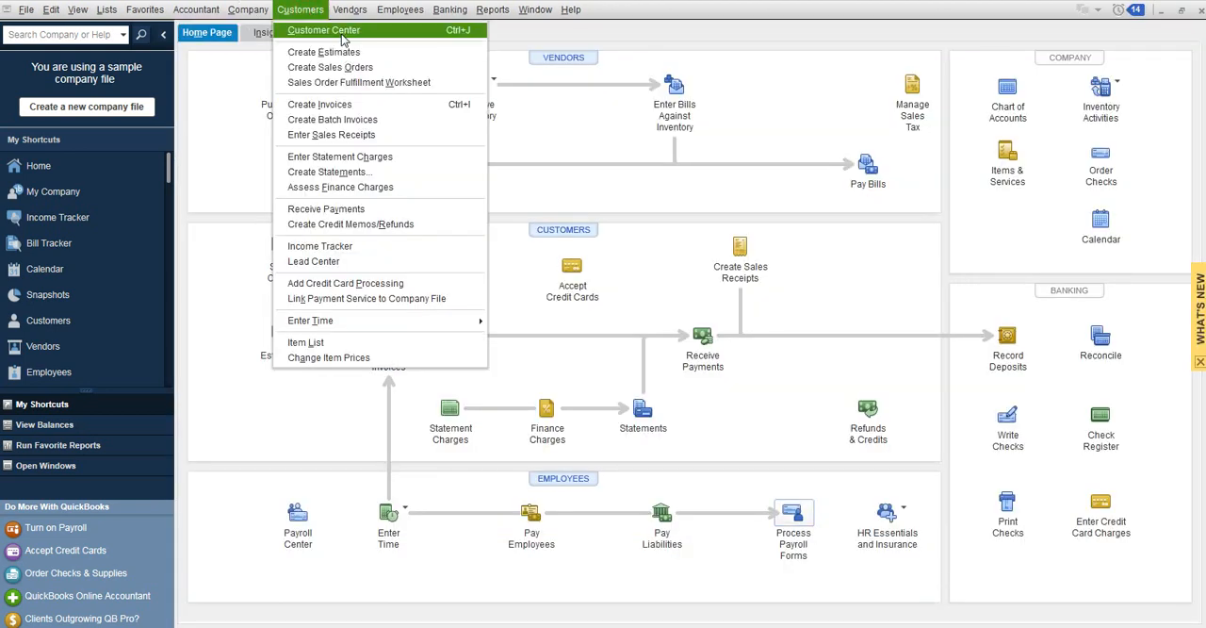
pyautogui.click(342, 38)
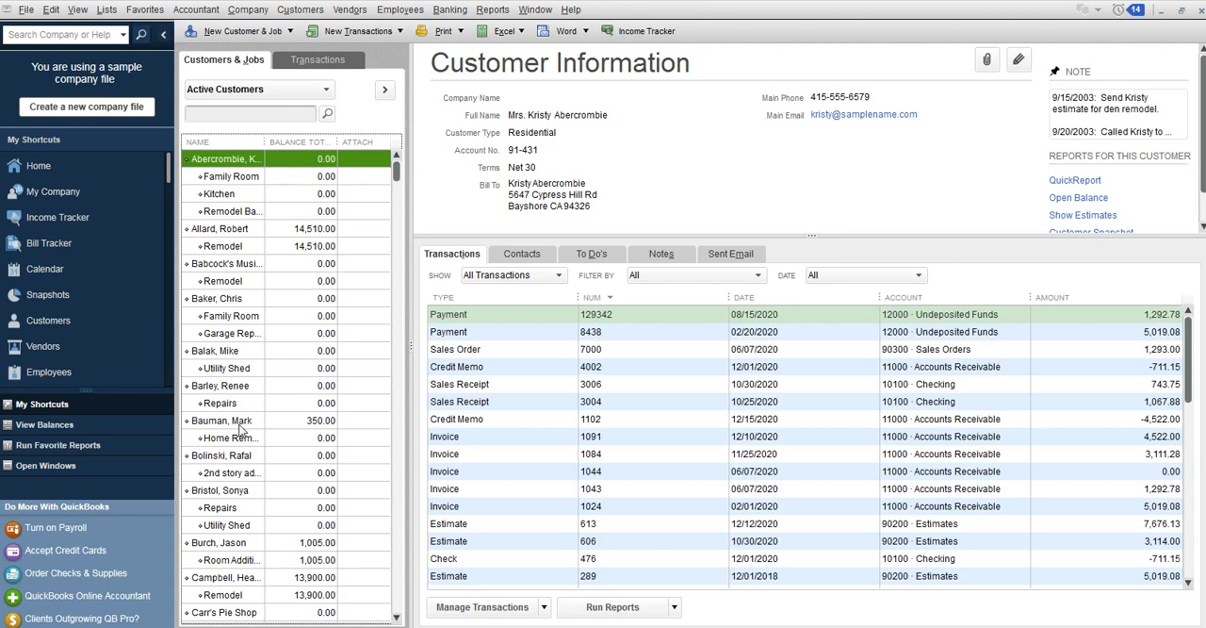
pyautogui.click(240, 422)
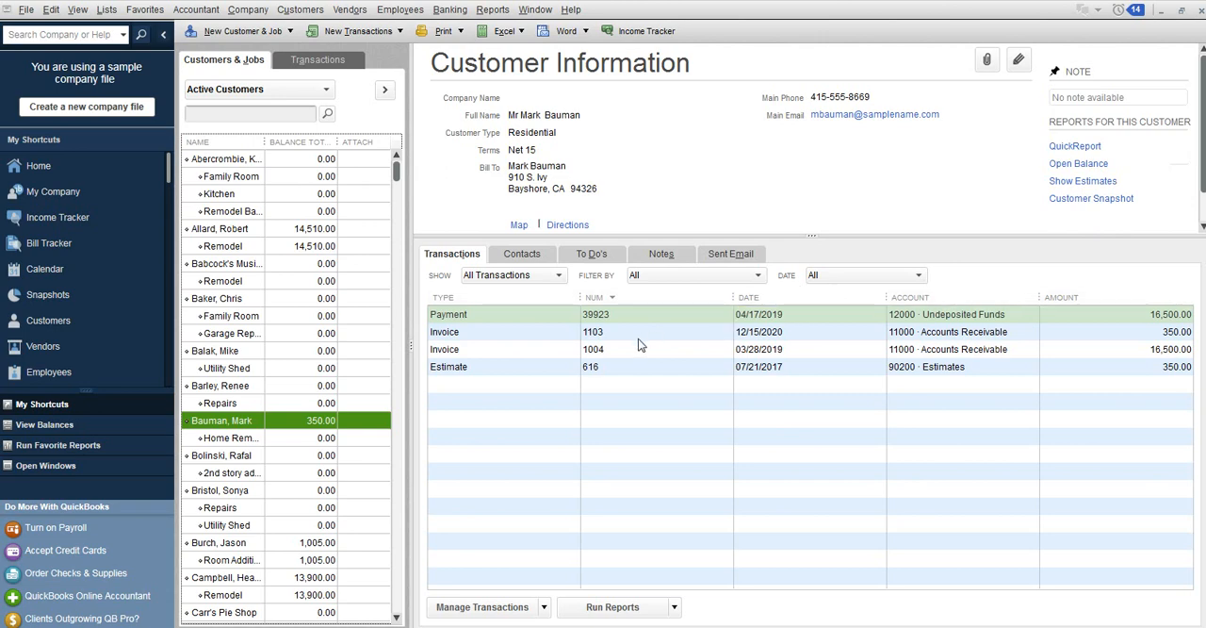
pyautogui.click(643, 363)
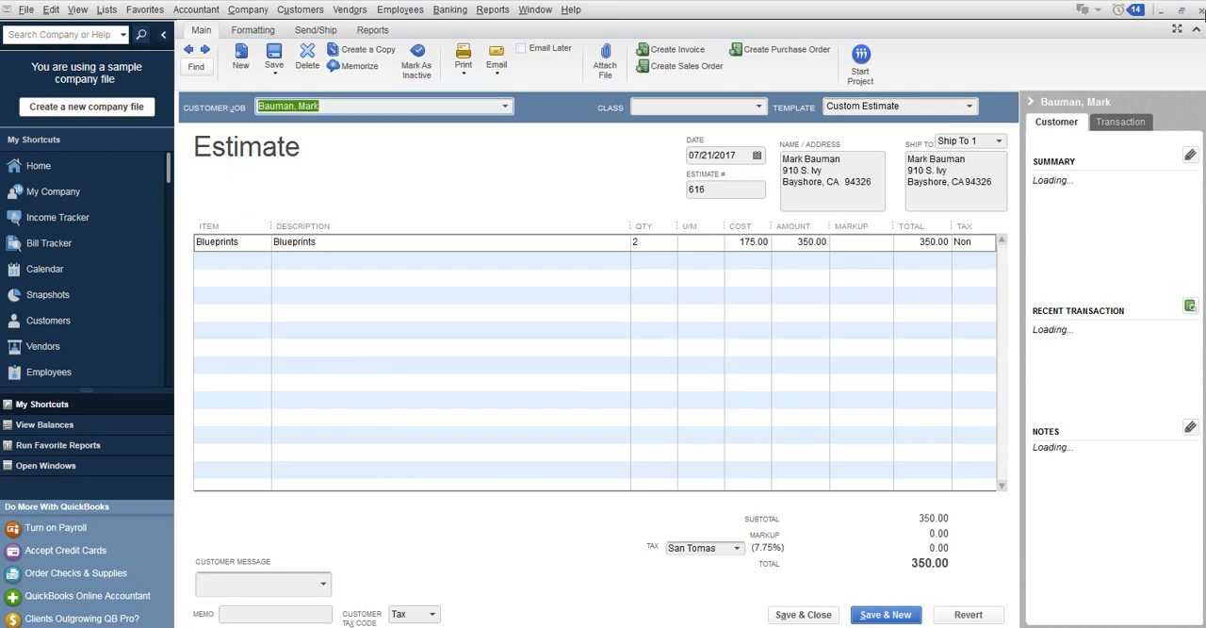
pyautogui.click(1198, 30)
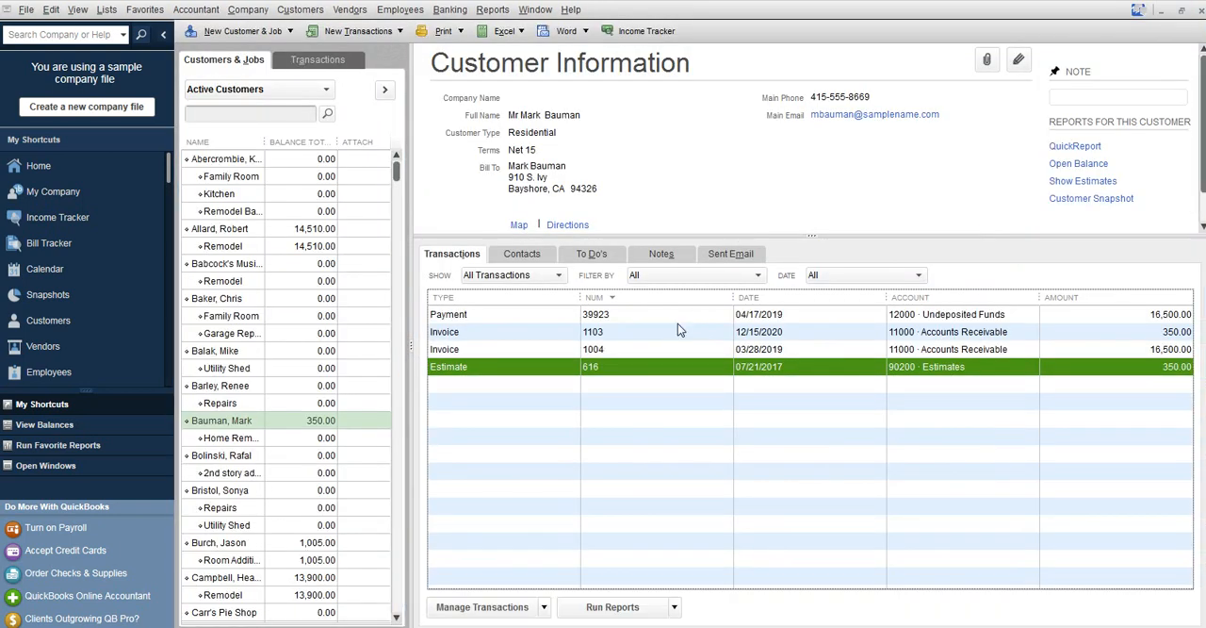
# Set the date of the customer's 350.00 invoice to 07/21/2017 and save it, recording the changes despite the linked estimate.
pyautogui.doubleClick(675, 330)
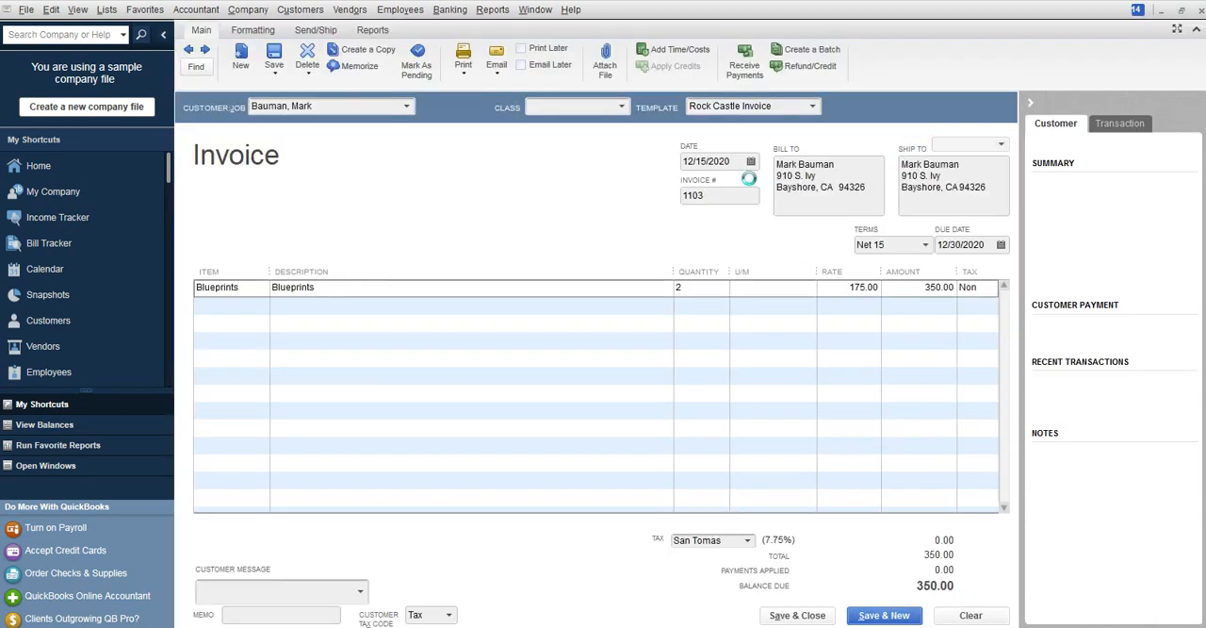
pyautogui.moveTo(740, 165); pyautogui.dragTo(640, 170)
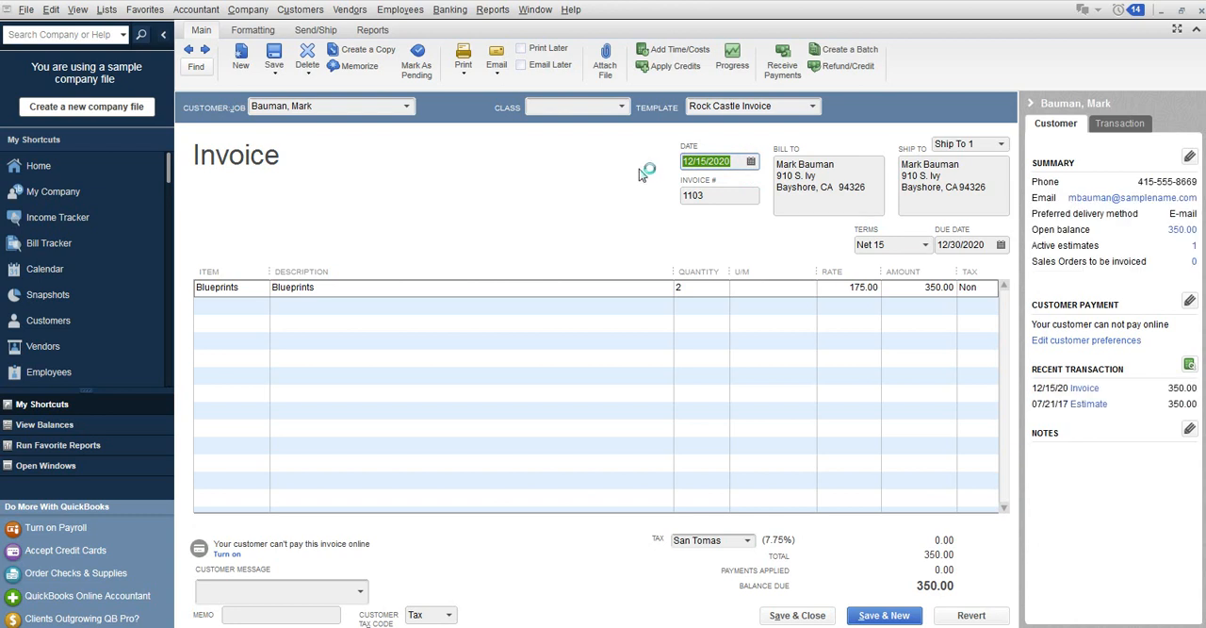
pyautogui.write('07/')
pyautogui.write('21/20')
pyautogui.write('17')
pyautogui.press('Tab')
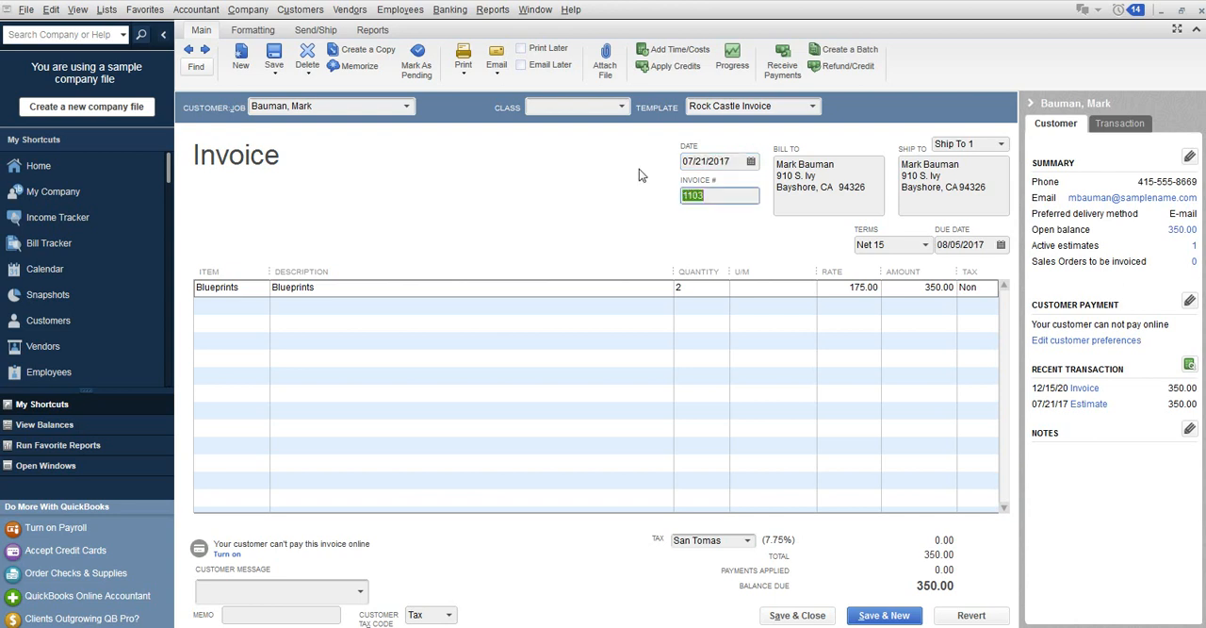
pyautogui.click(790, 615)
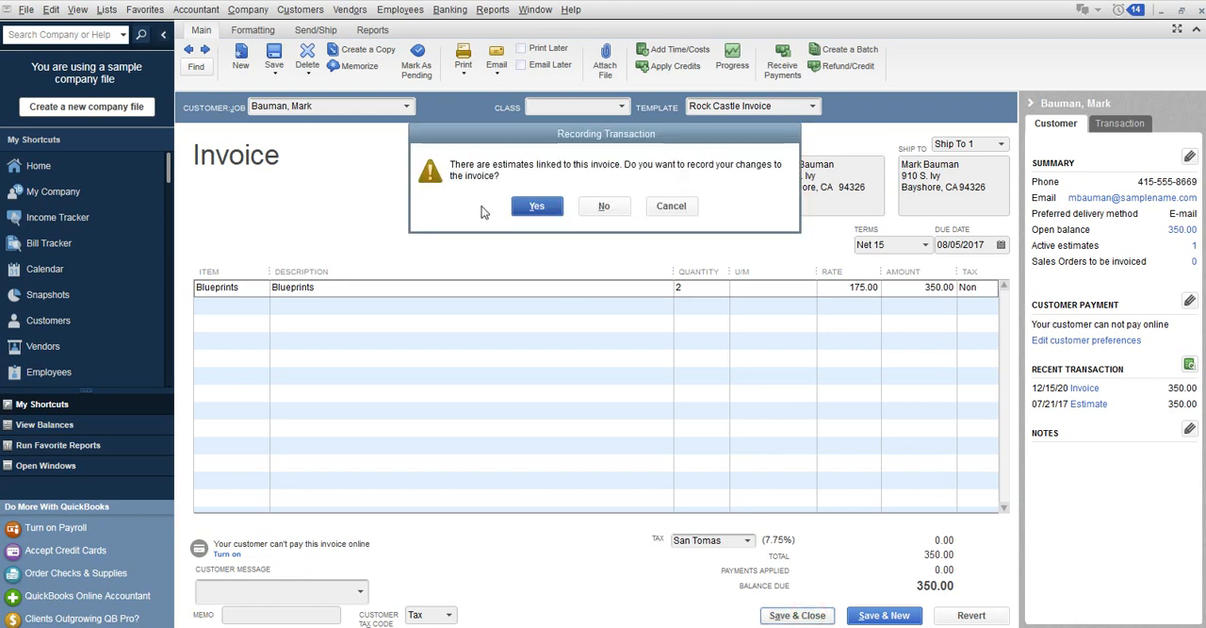
pyautogui.click(539, 204)
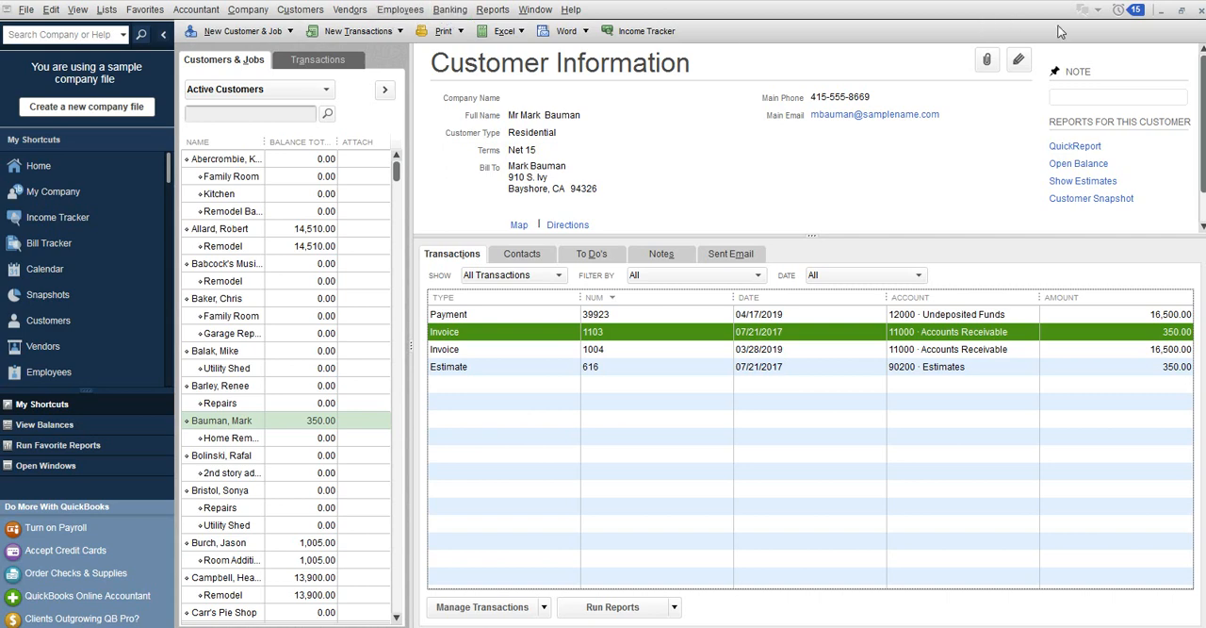
# Leave the Customer Center and start a customer payment received from the customer who was billed for the Blueprints.
pyautogui.click(1201, 14)
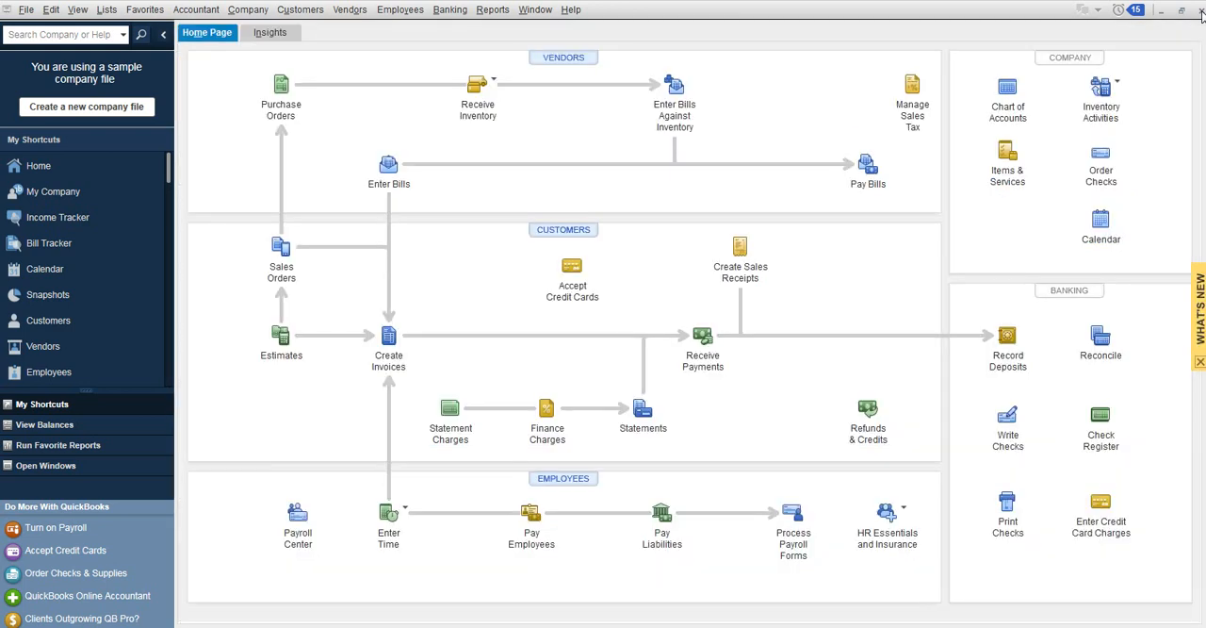
pyautogui.click(318, 15)
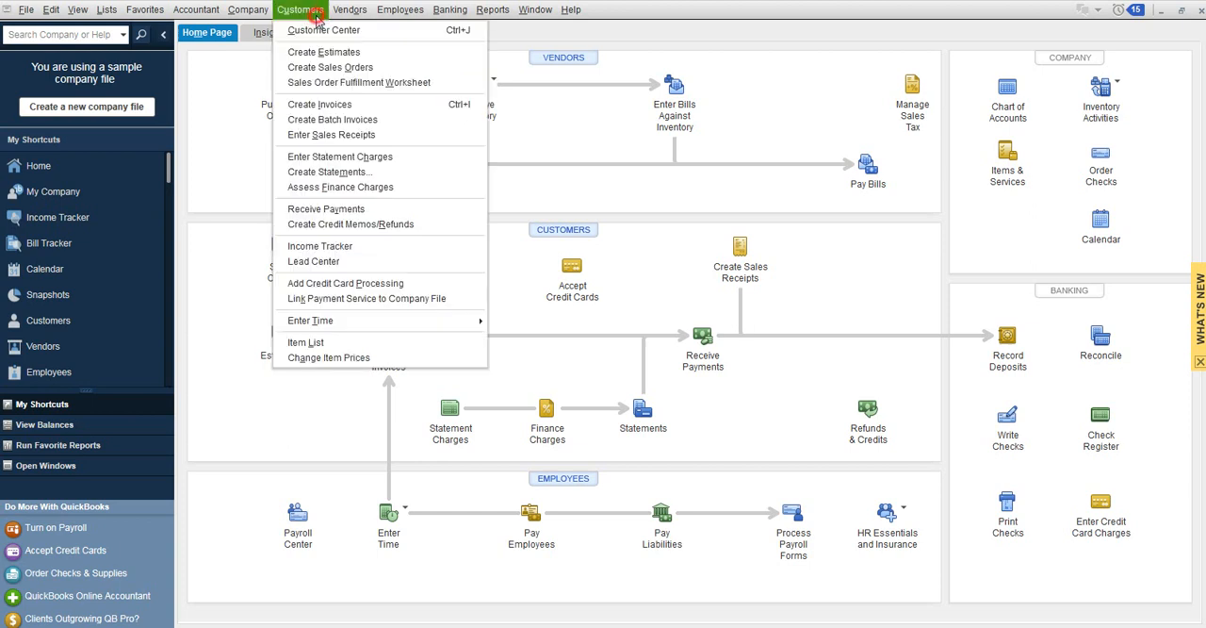
pyautogui.click(388, 208)
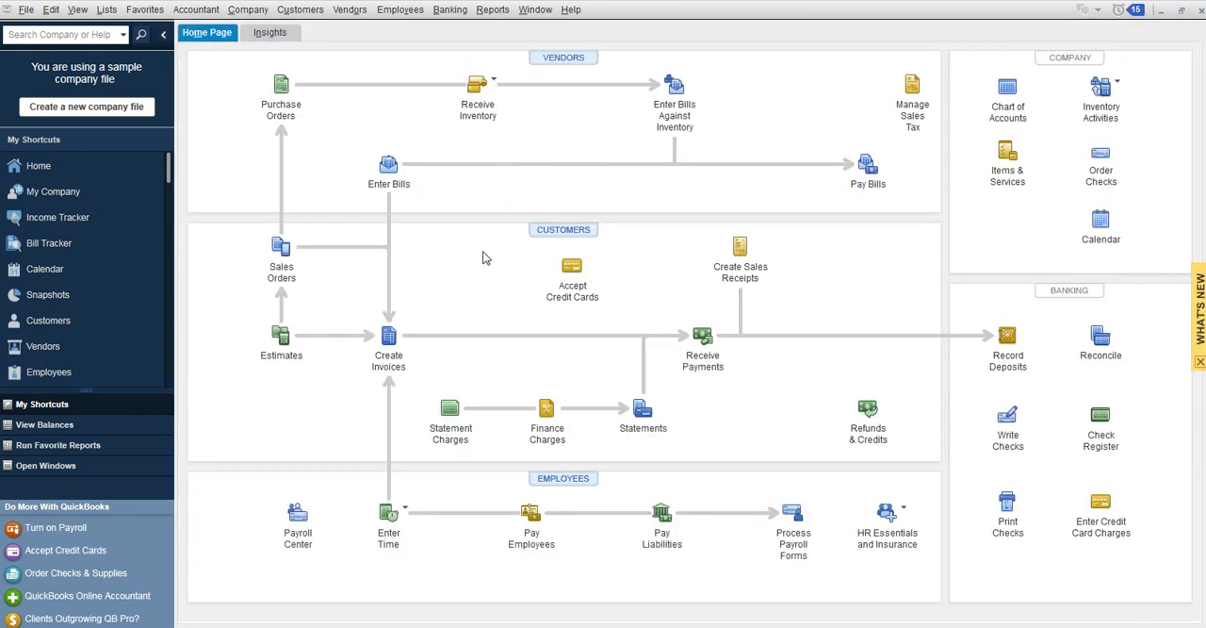
pyautogui.click(695, 353)
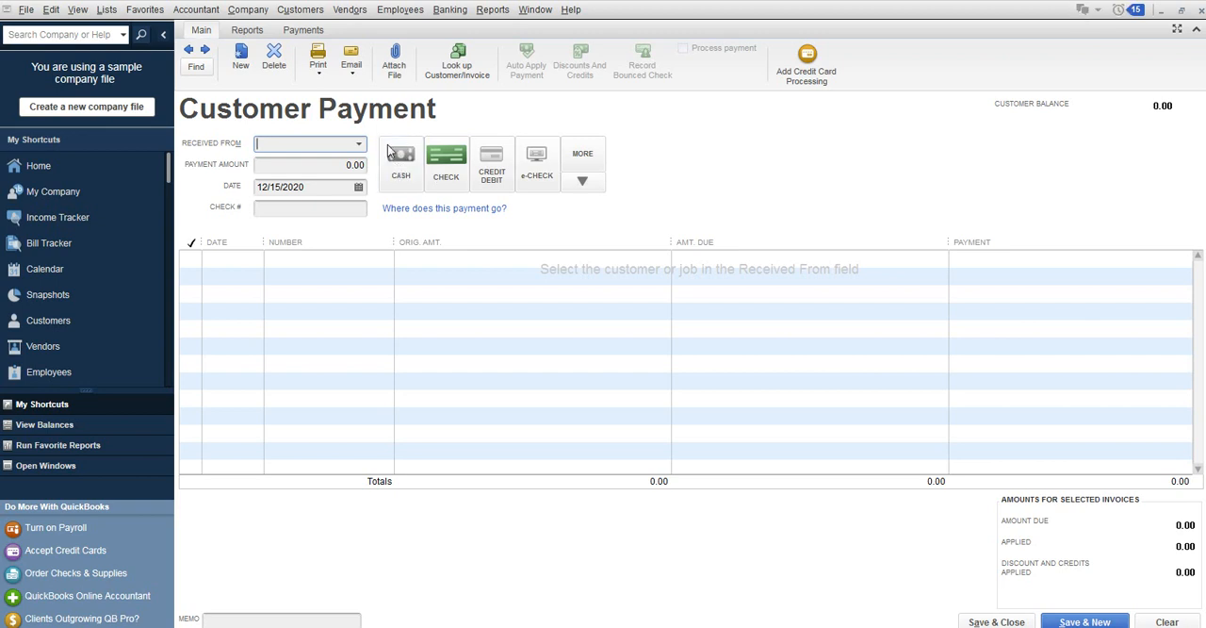
pyautogui.click(358, 145)
pyautogui.click(340, 147)
pyautogui.write('Ba')
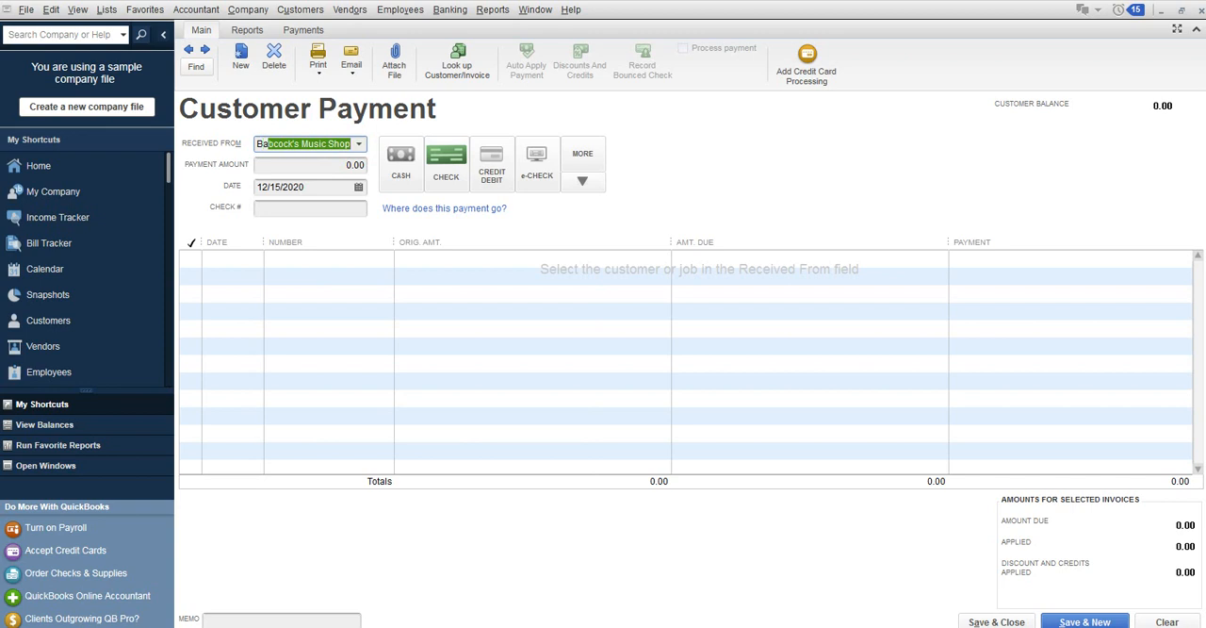
pyautogui.write('uman, Mark')
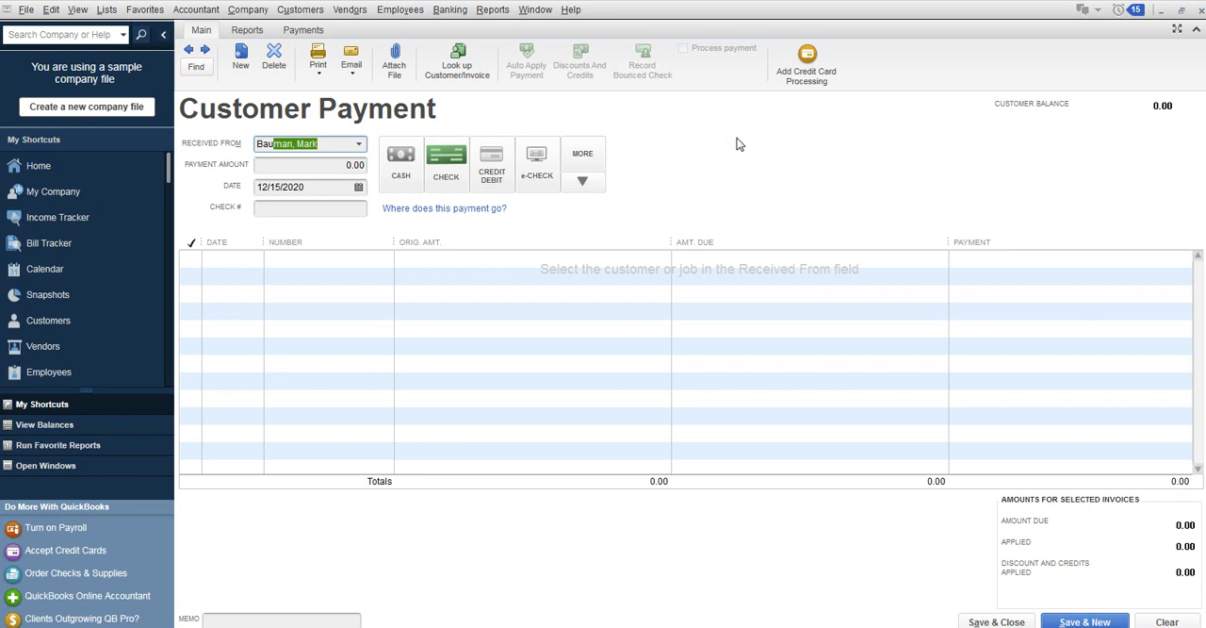
pyautogui.press('Tab')
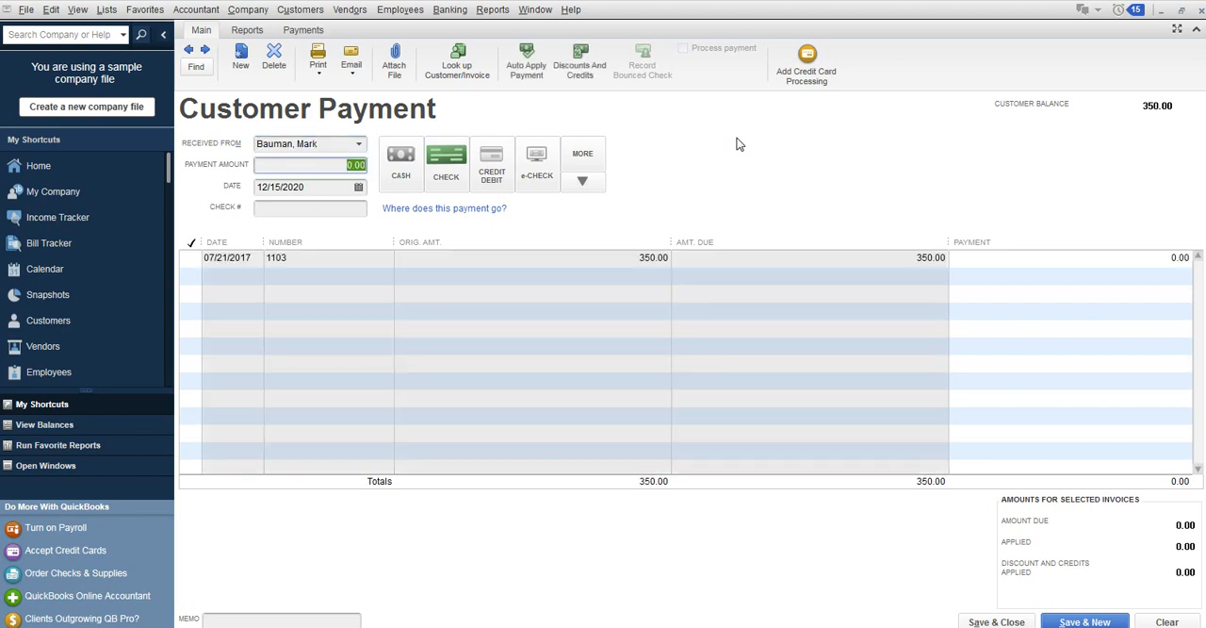
# Enter a payment amount of 350.00 dated 07/21/2017 with check number 1234, then save and close the payment.
pyautogui.write('350.')
pyautogui.press('Tab')
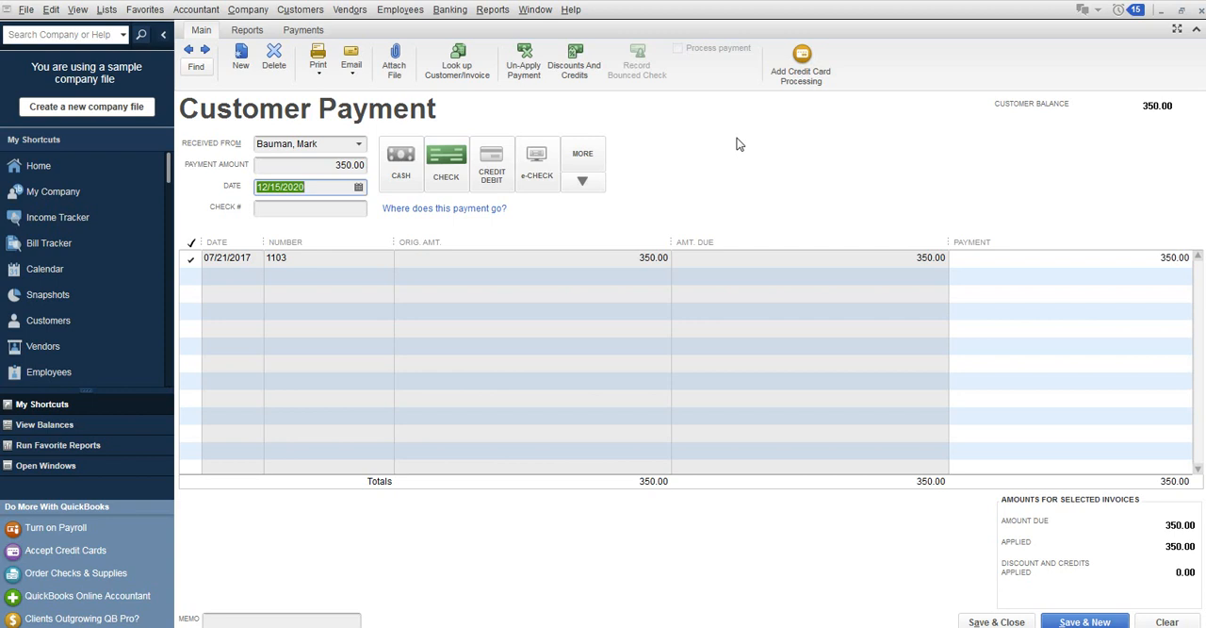
pyautogui.write('07/21/17')
pyautogui.press('Tab')
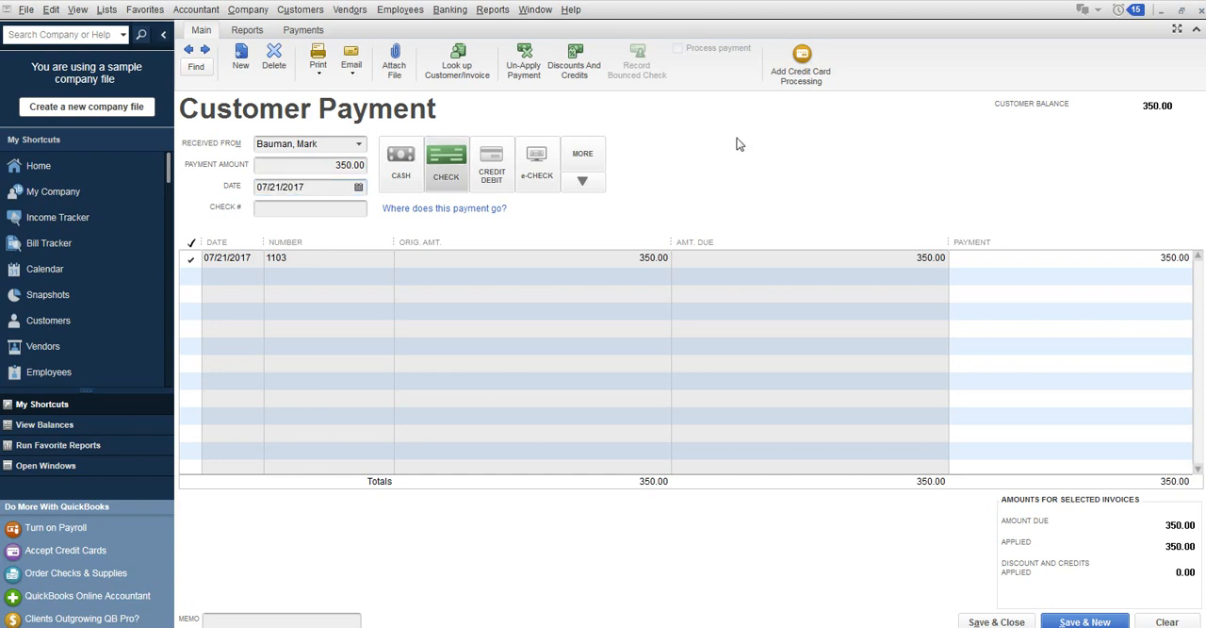
pyautogui.click(316, 207)
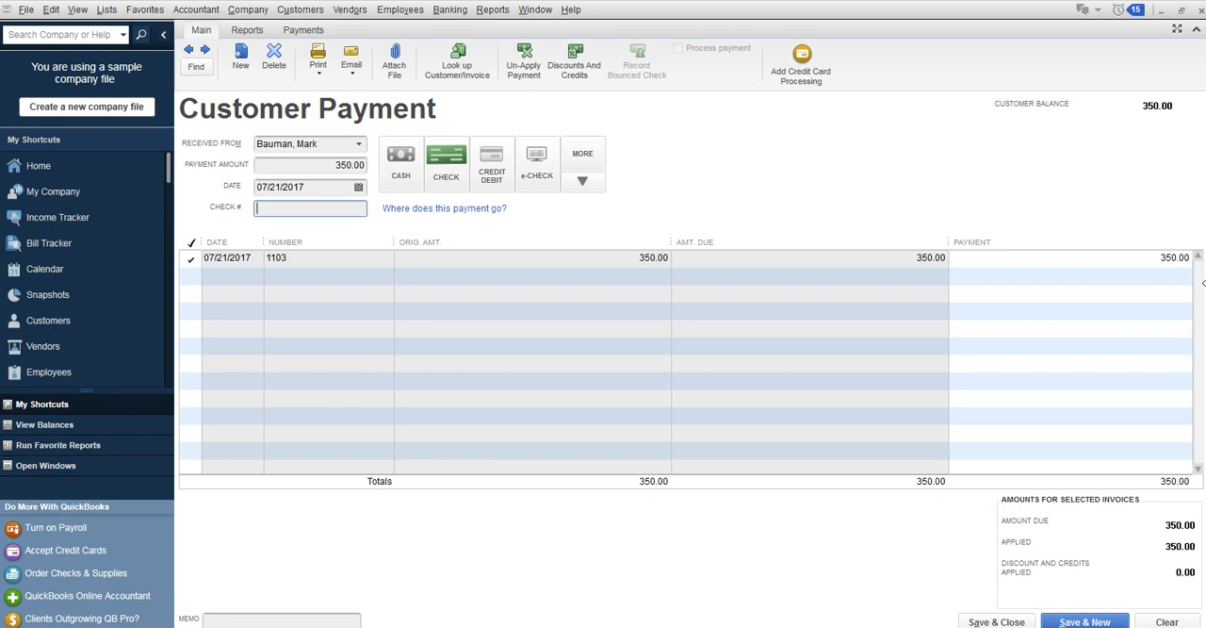
pyautogui.write('1234')
pyautogui.click(996, 622)
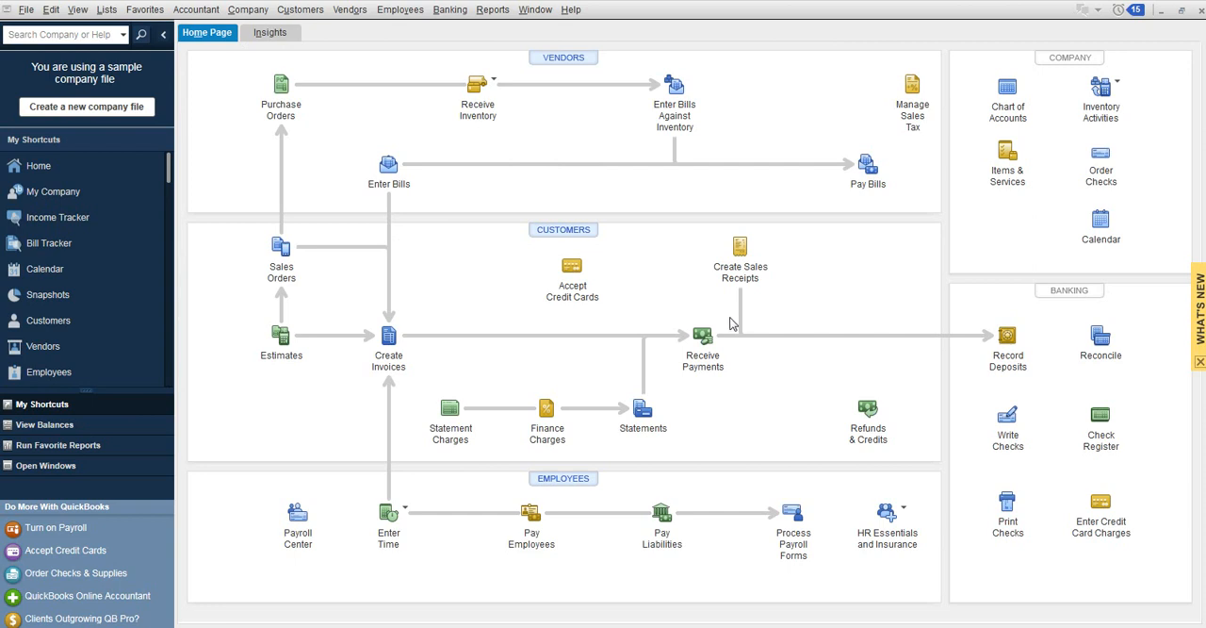
pyautogui.click(450, 10)
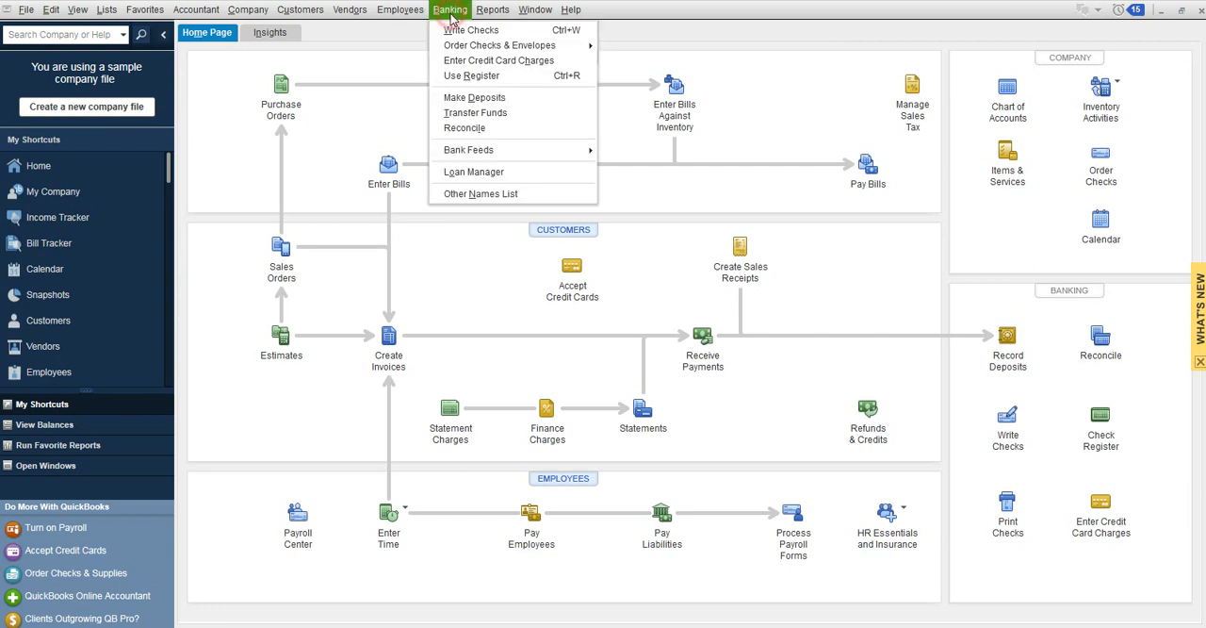
pyautogui.click(465, 111)
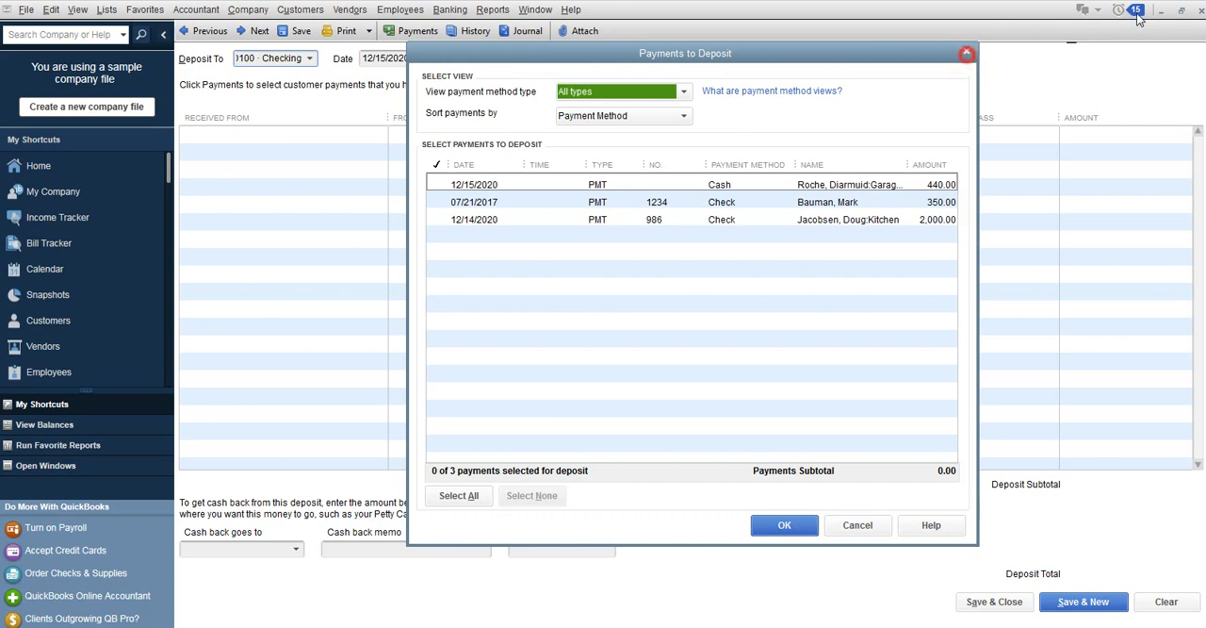
pyautogui.click(967, 52)
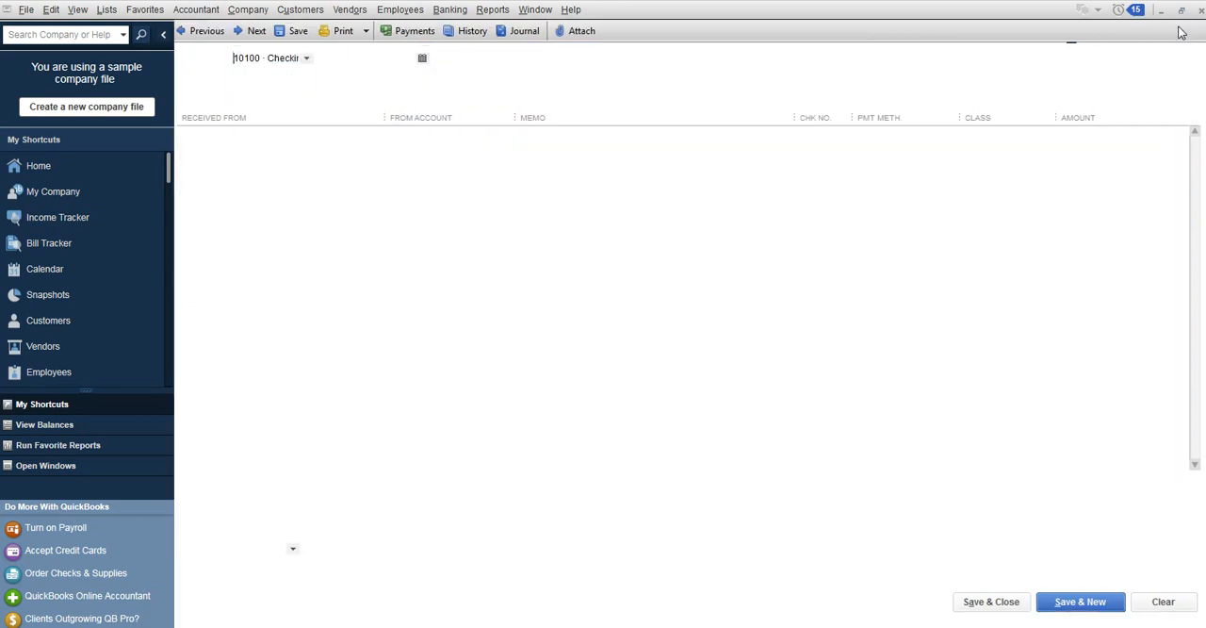
pyautogui.click(1200, 11)
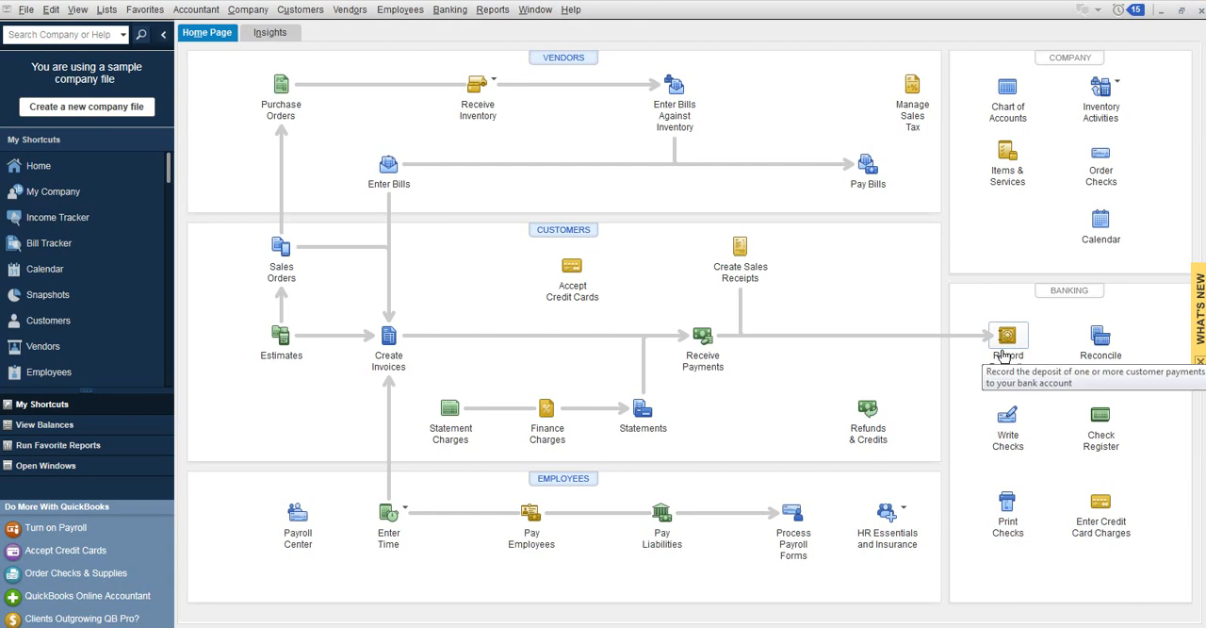
# Start recording a deposit and include only the 350.00 check payment dated 07/21/2017.
pyautogui.click(1004, 352)
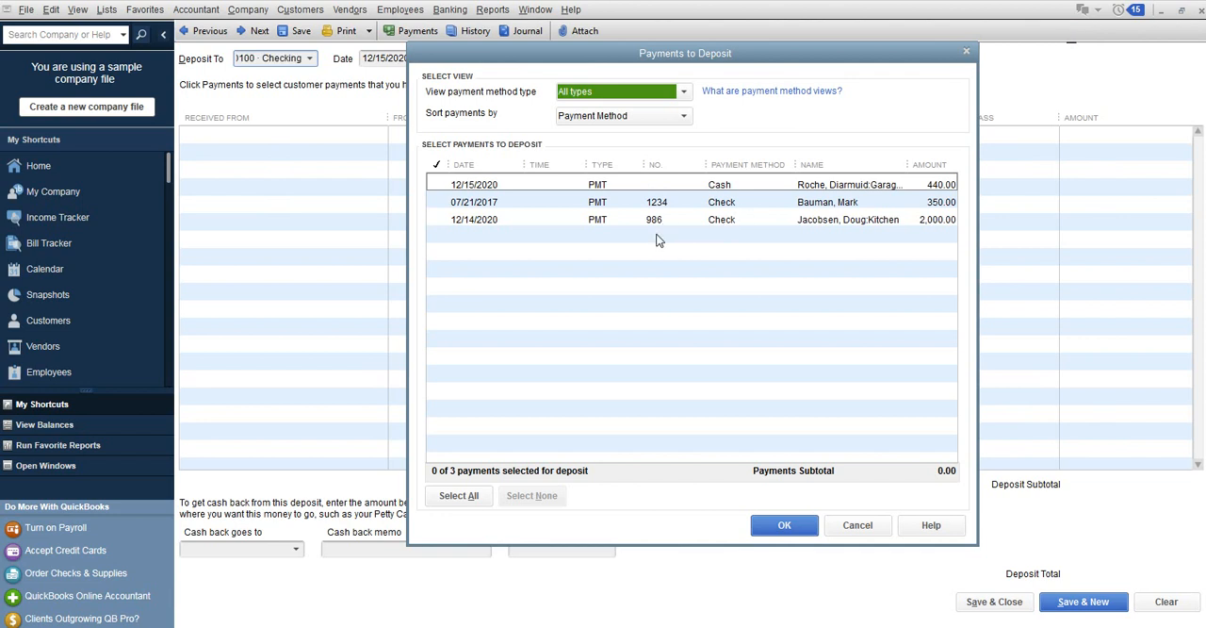
pyautogui.click(476, 200)
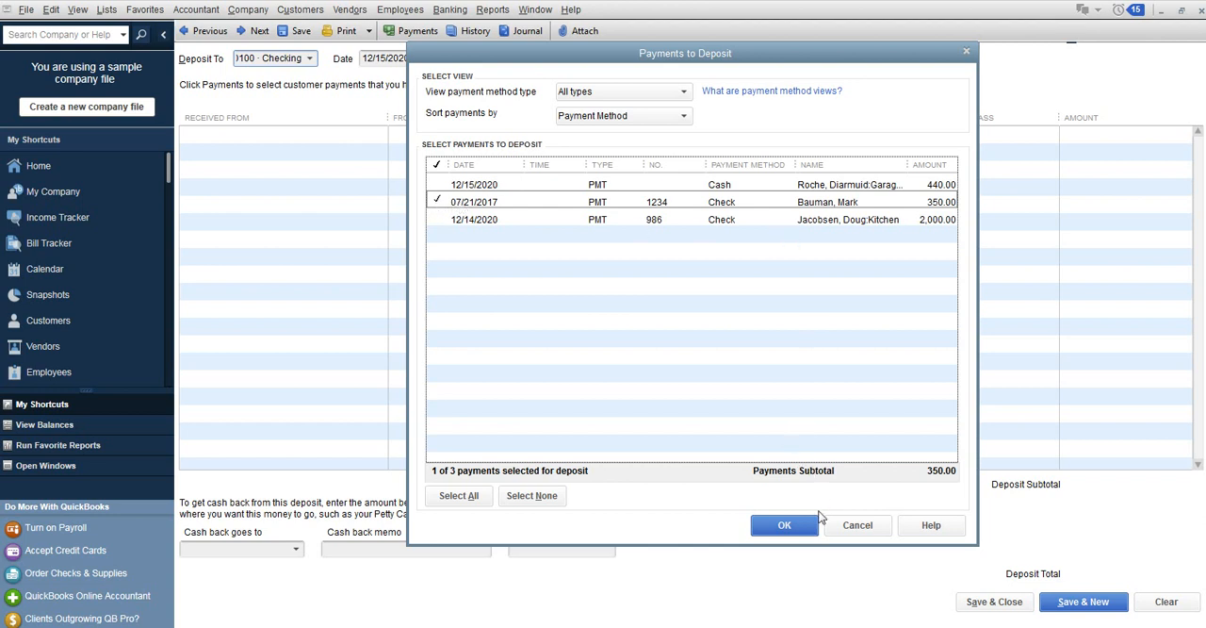
pyautogui.click(791, 525)
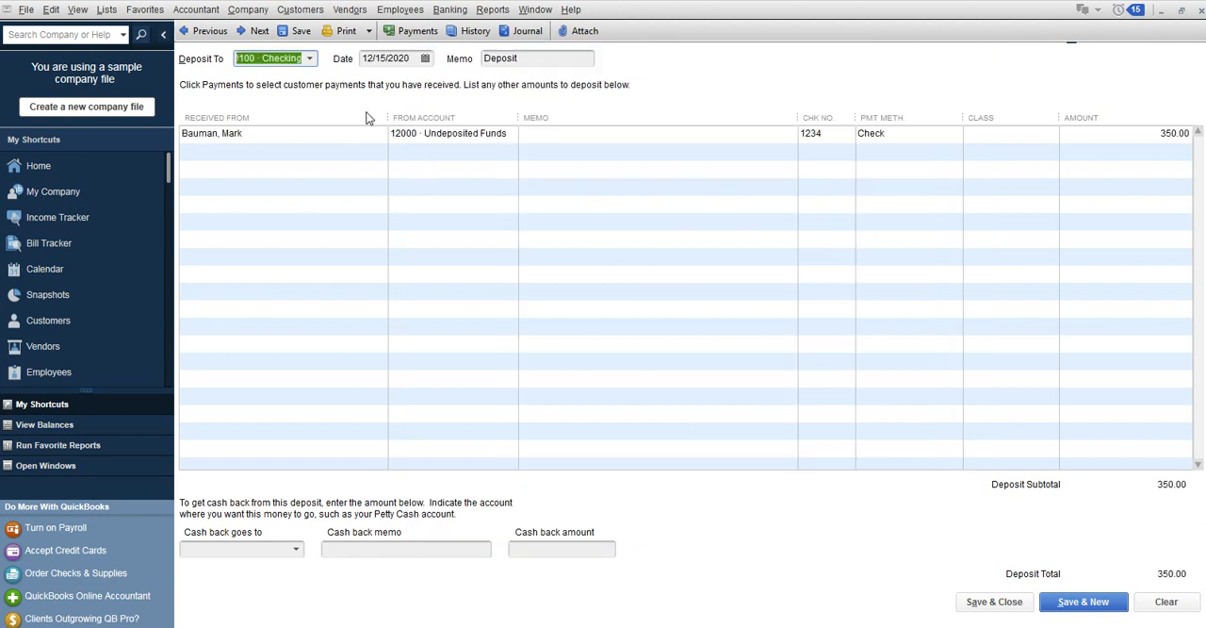
# Date the deposit 07/21/2017, deposit it to 10100 · Checking, and save and close it.
pyautogui.click(414, 57)
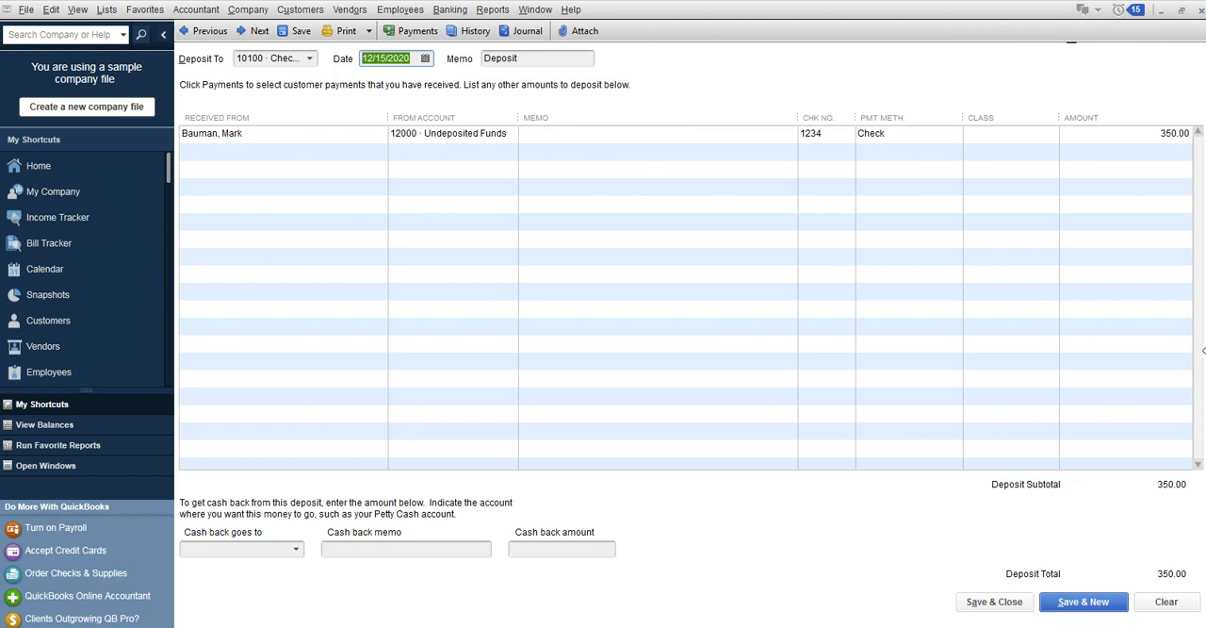
pyautogui.write('07/21/2017')
pyautogui.press('Tab')
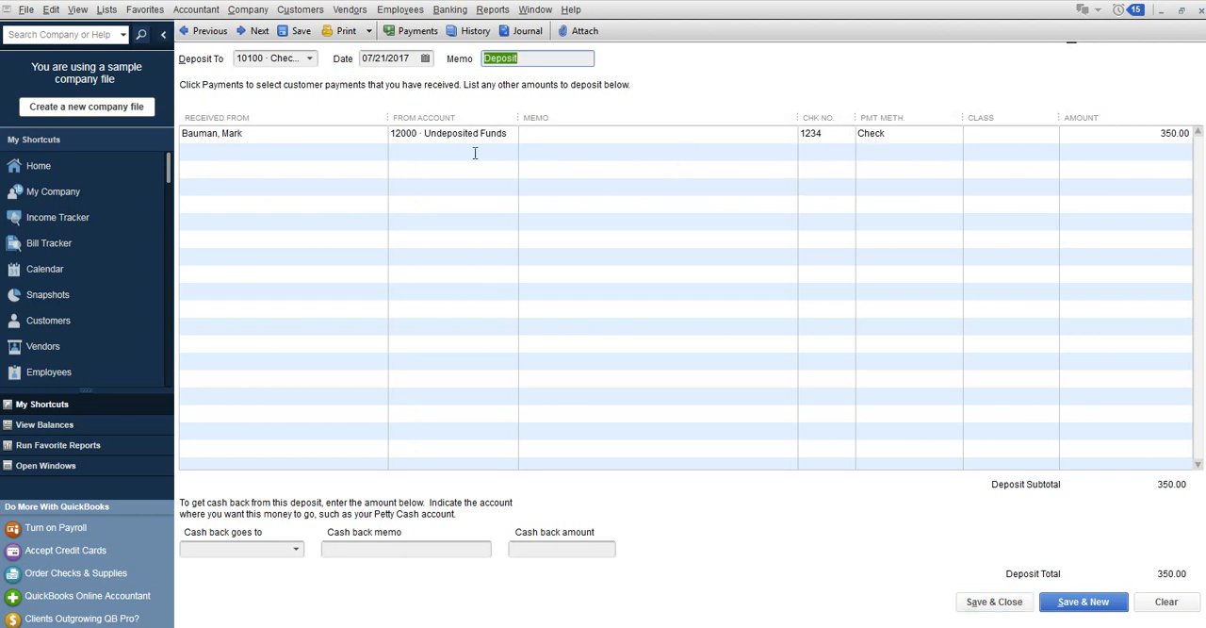
pyautogui.click(978, 608)
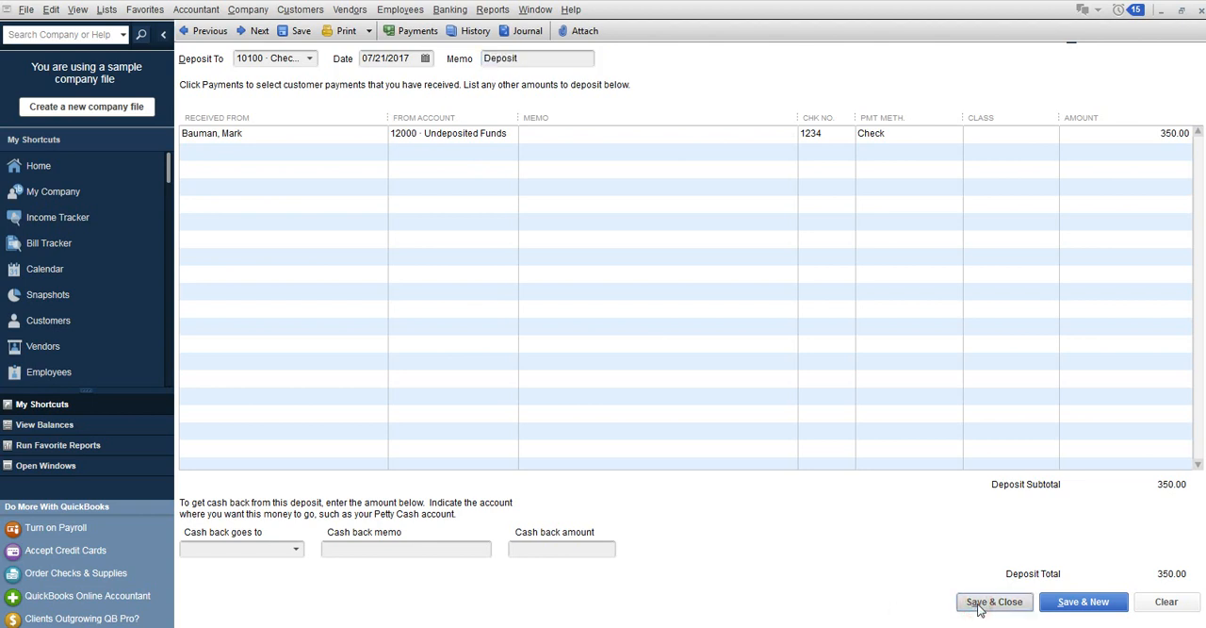
pyautogui.click(309, 57)
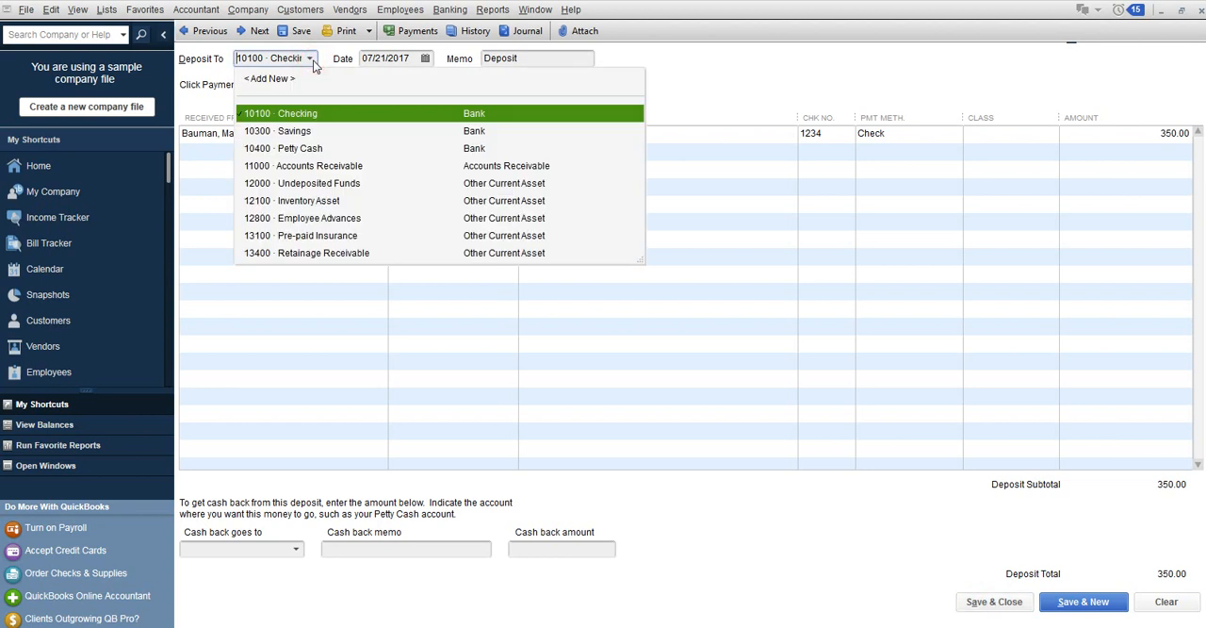
pyautogui.click(331, 116)
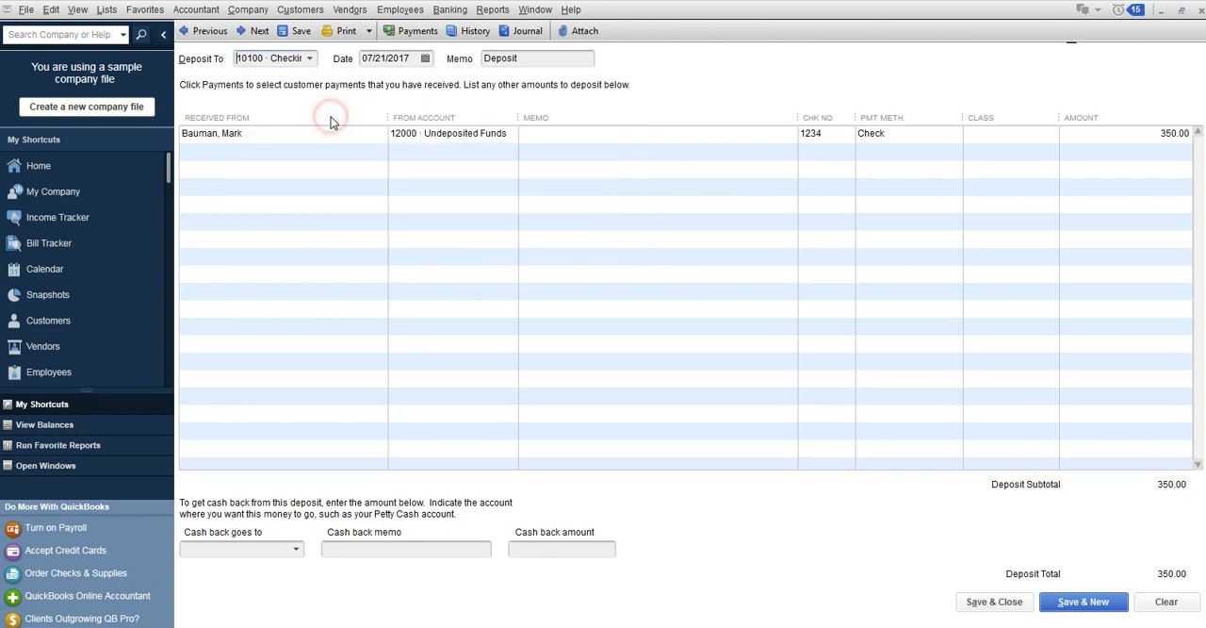
pyautogui.click(996, 598)
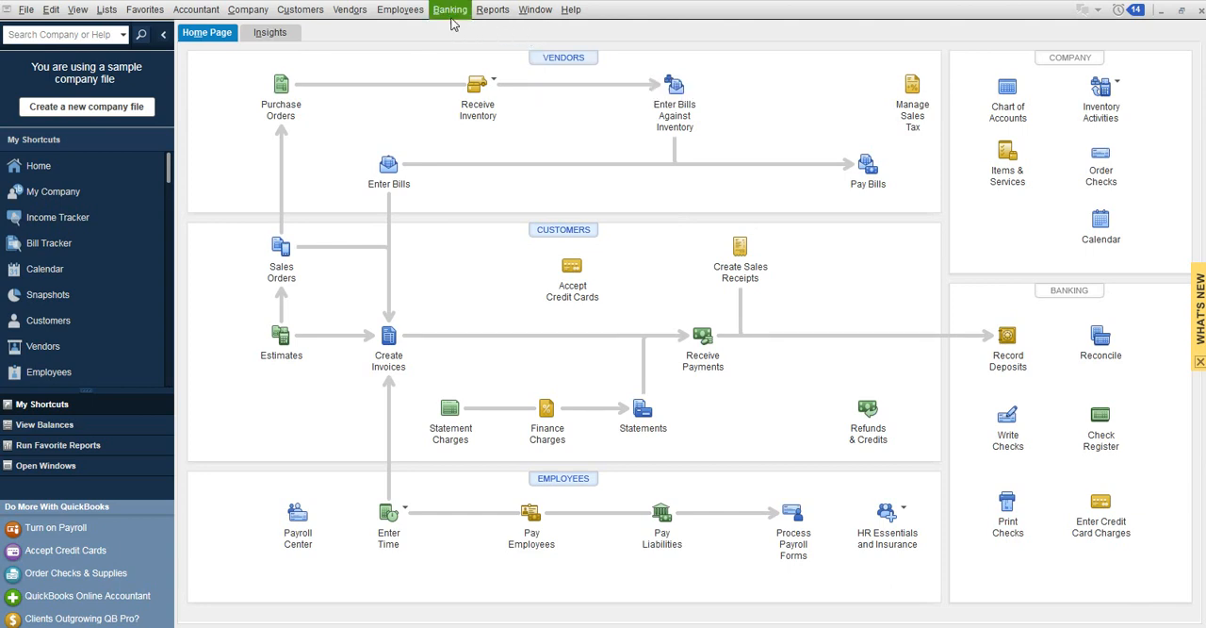
# Open the paying customer's record in the Customer Center and open their 350.00 invoice dated 07/21/2017.
pyautogui.click(299, 9)
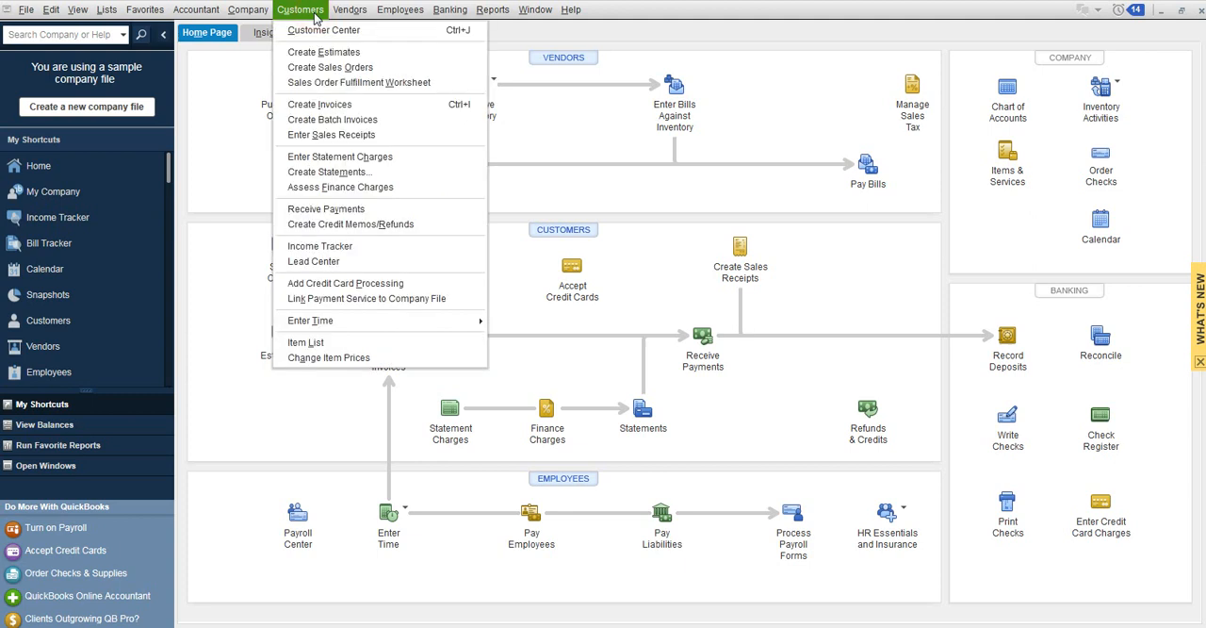
pyautogui.click(603, 123)
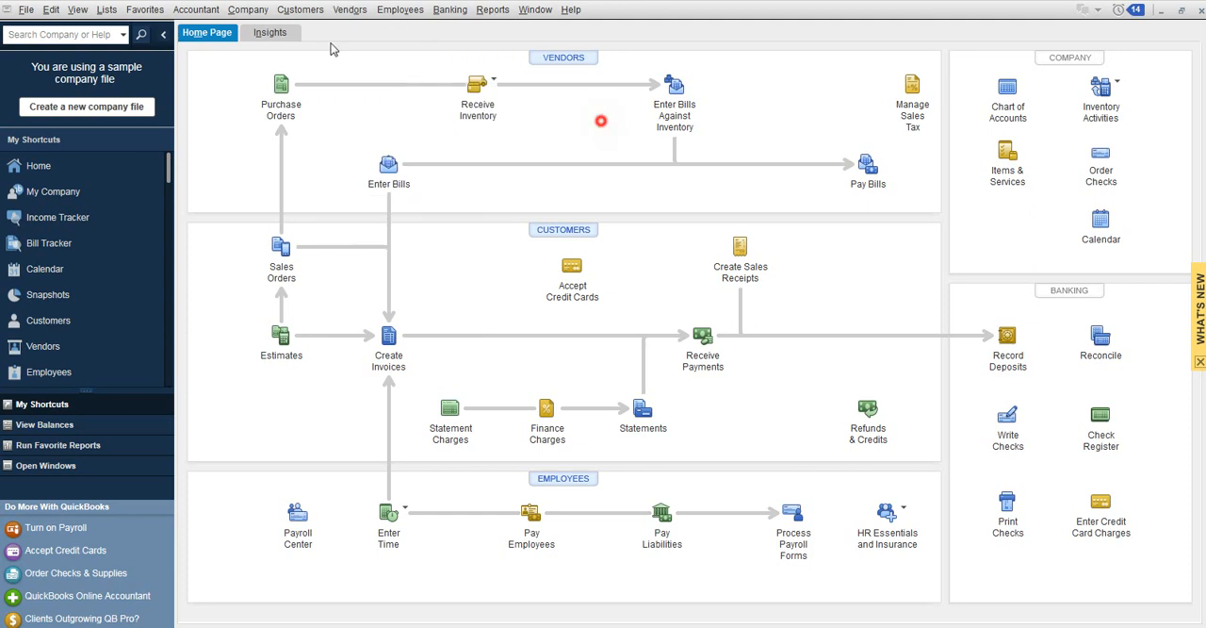
pyautogui.click(291, 11)
pyautogui.click(315, 39)
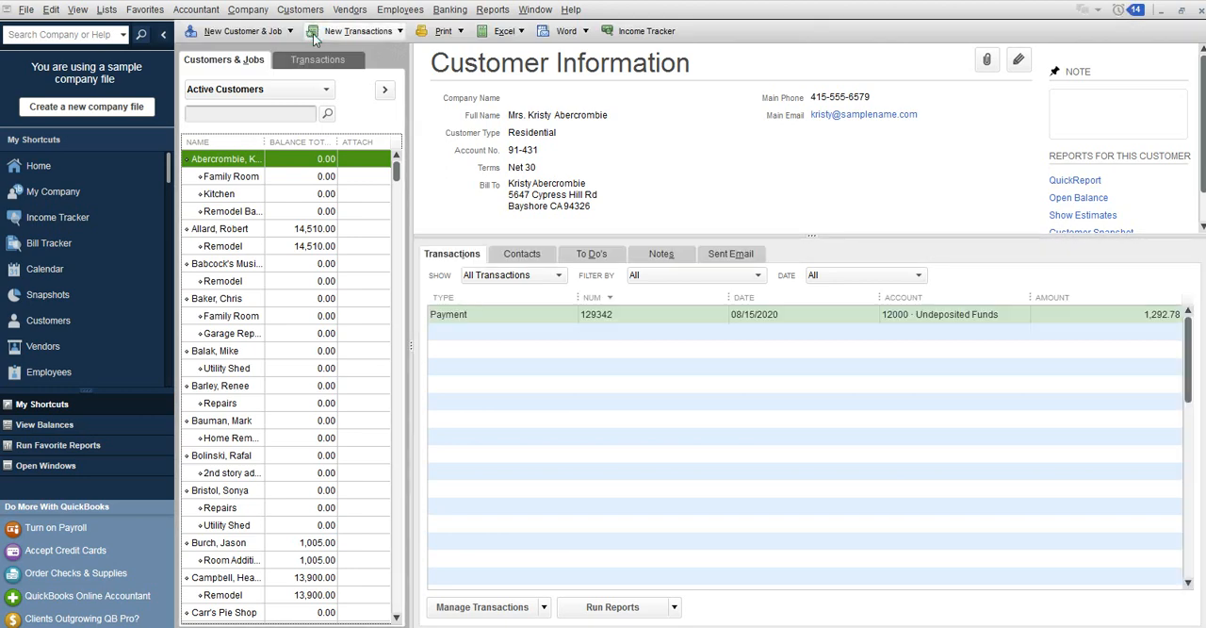
pyautogui.click(241, 421)
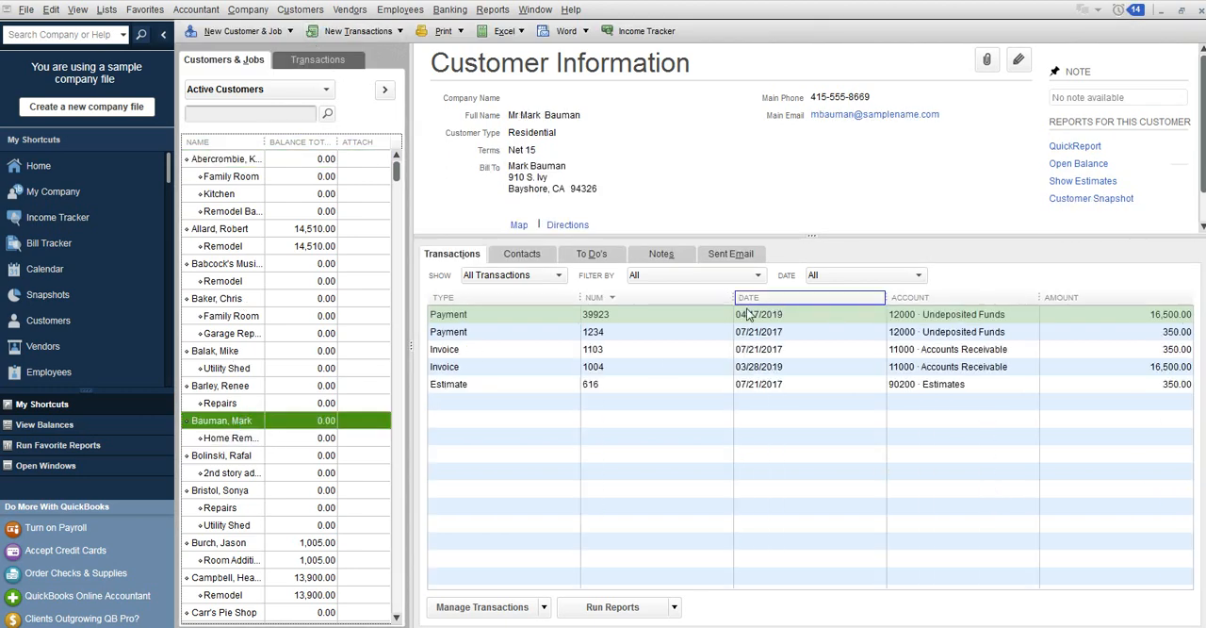
pyautogui.doubleClick(643, 353)
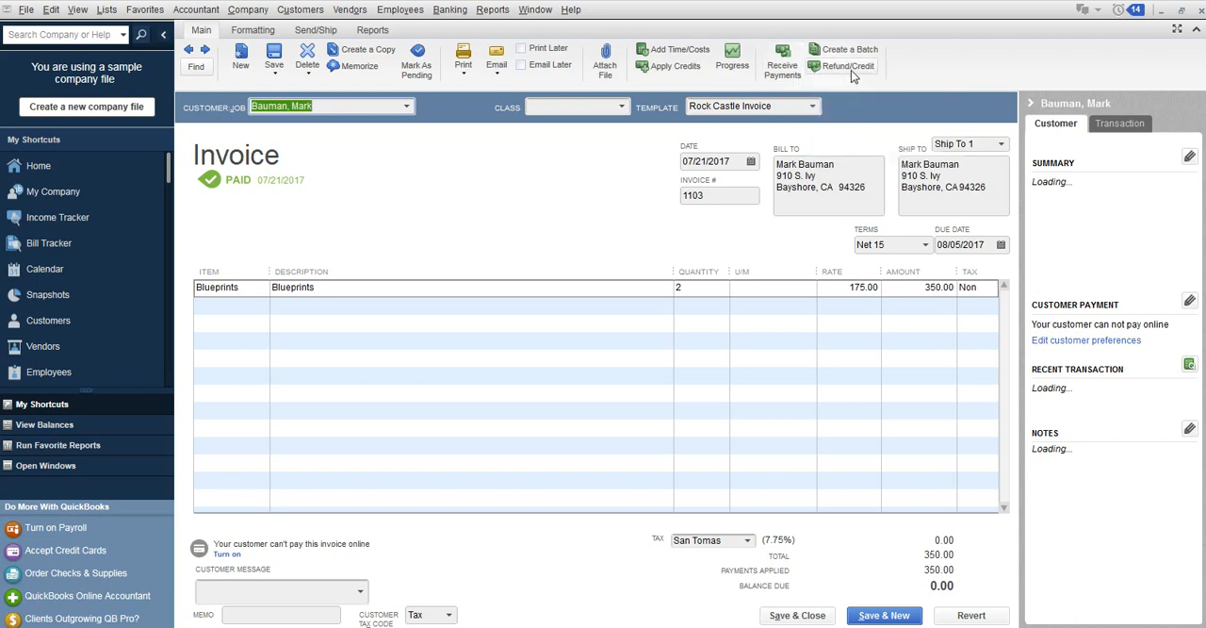
# Create a credit memo for the Blueprints line from the paid invoice, save and close it, and dismiss the available-credit options.
pyautogui.click(851, 69)
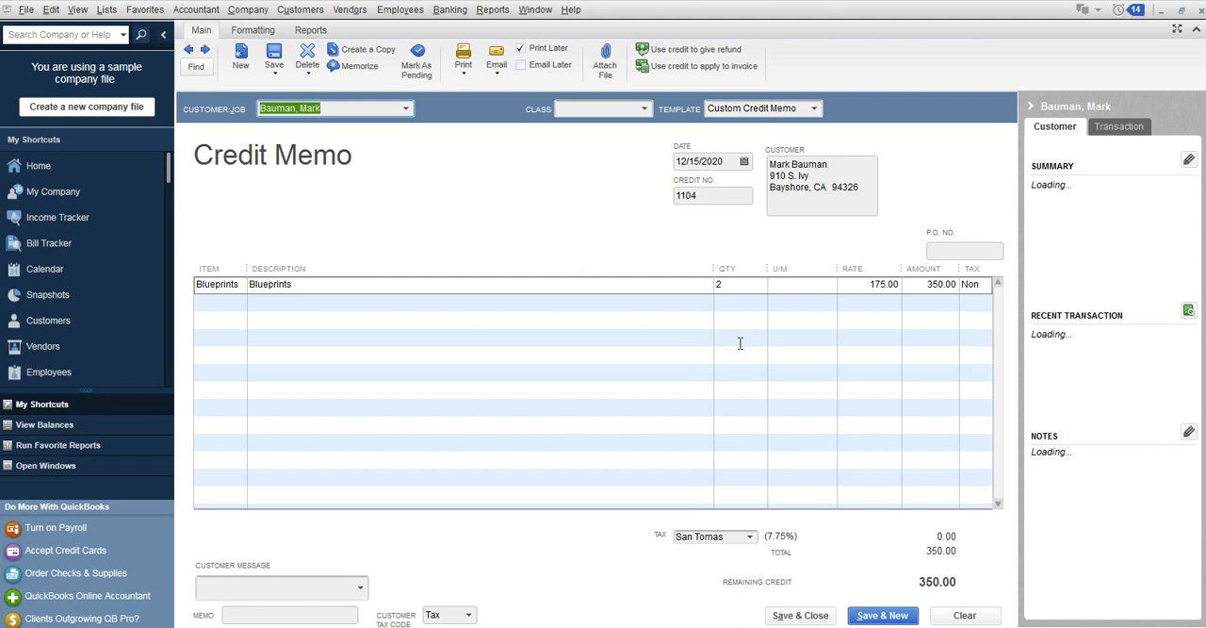
pyautogui.click(722, 281)
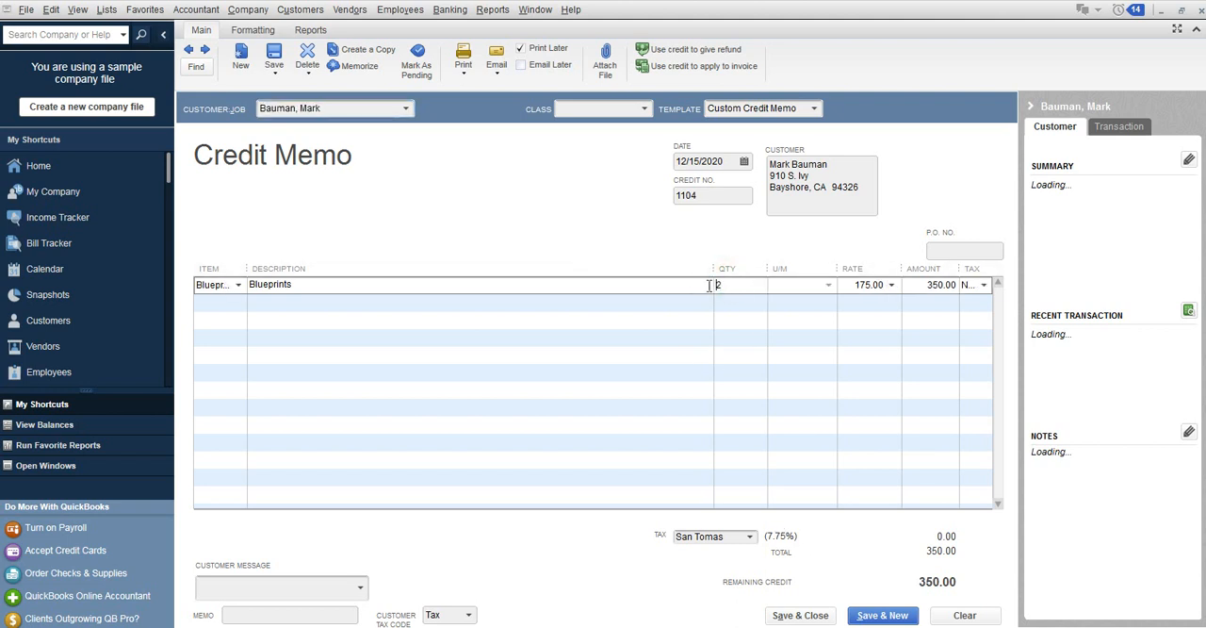
pyautogui.hotkey('shift', 'Tab')
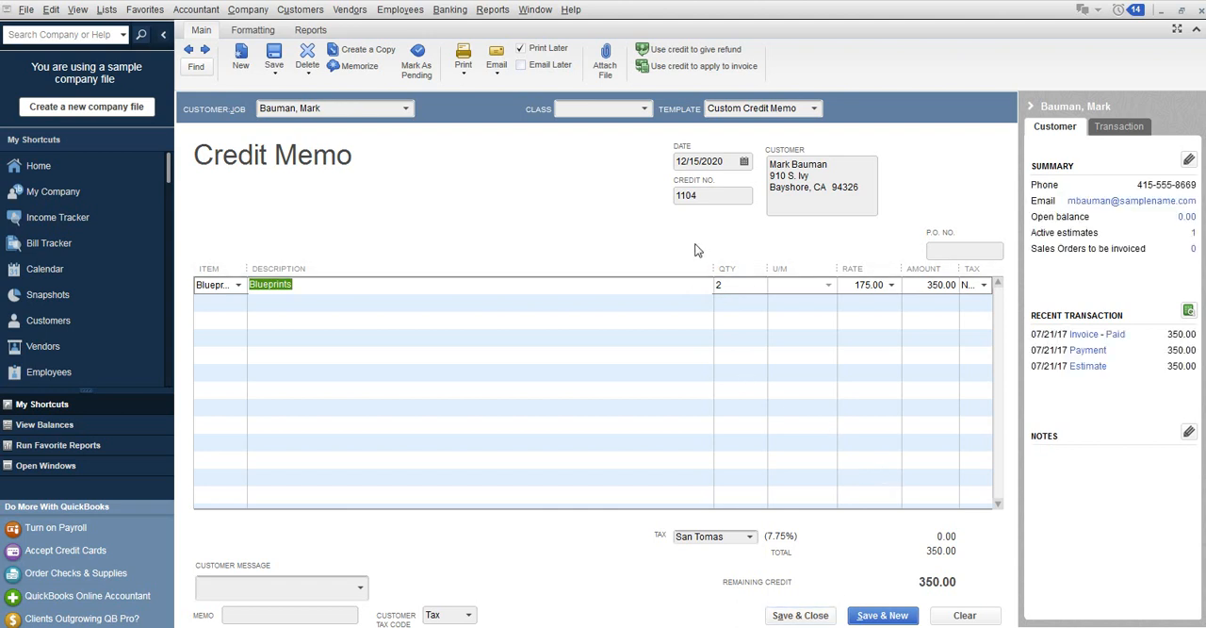
pyautogui.click(800, 614)
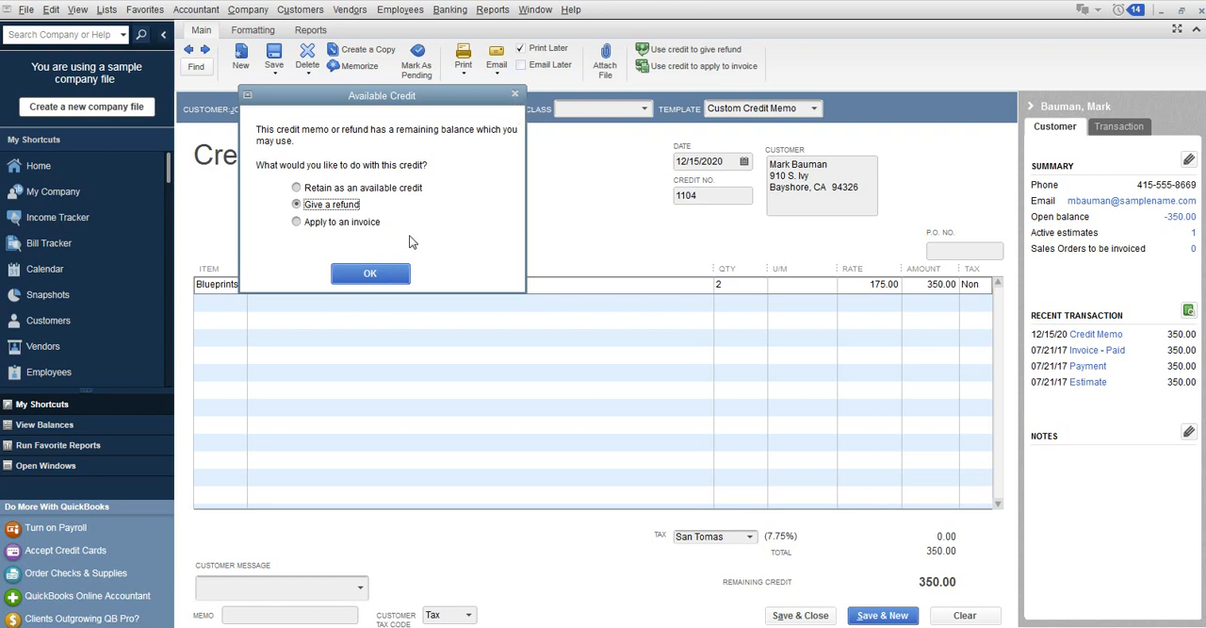
pyautogui.click(515, 94)
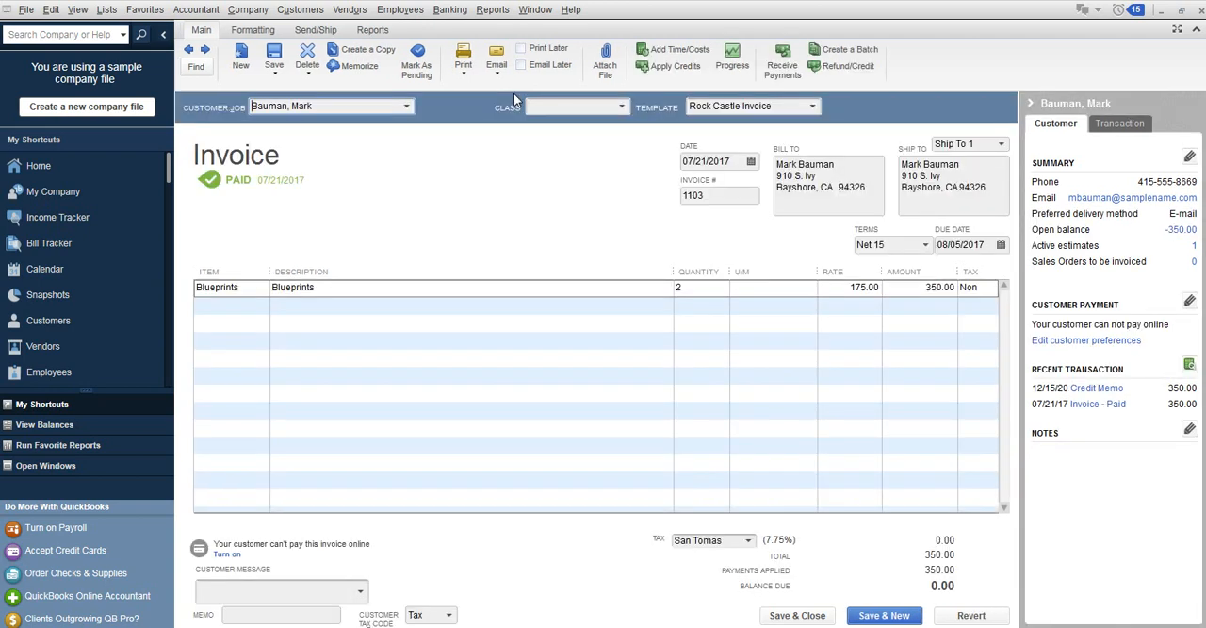
pyautogui.click(855, 67)
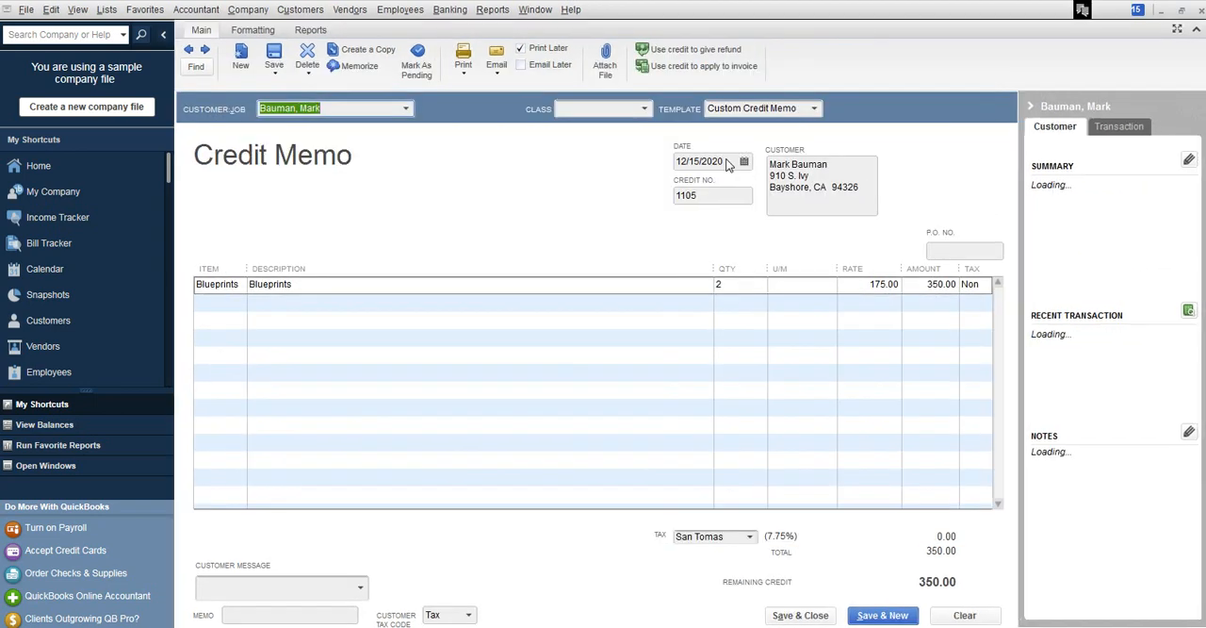
pyautogui.click(718, 161)
pyautogui.write('0')
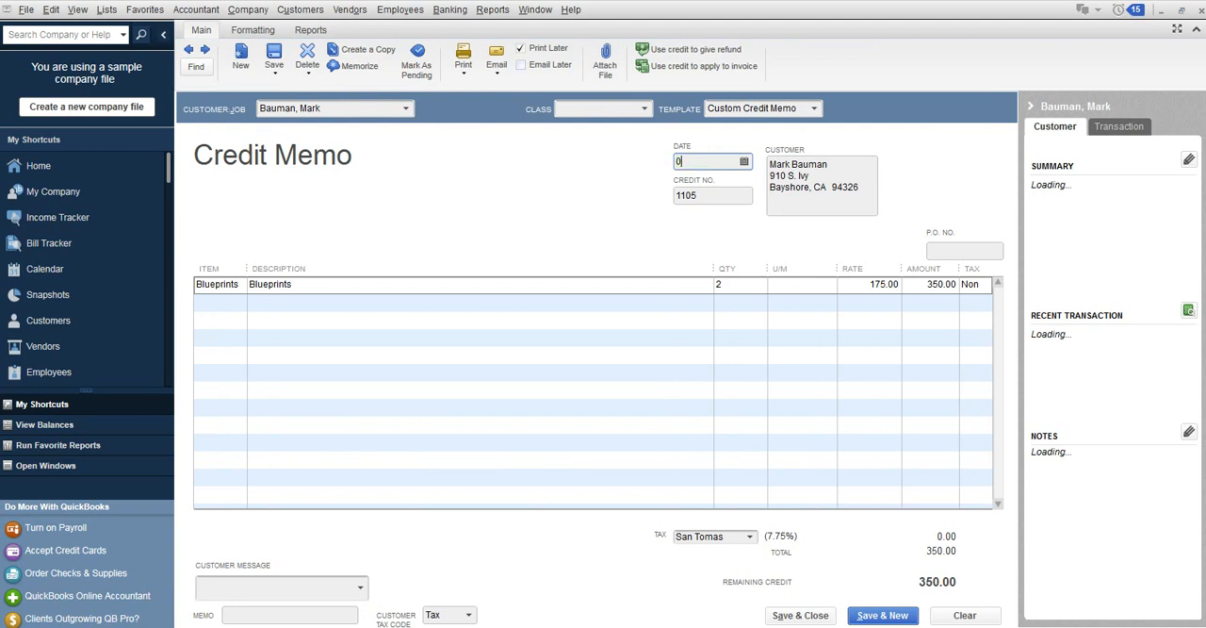
pyautogui.write('7')
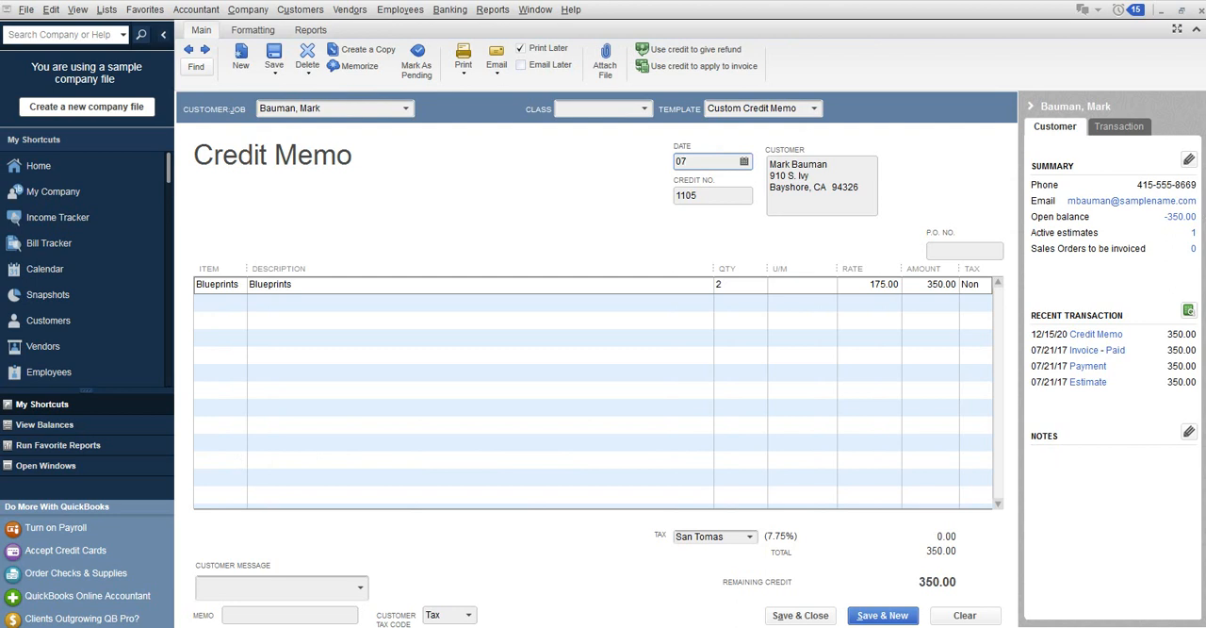
pyautogui.click(1203, 11)
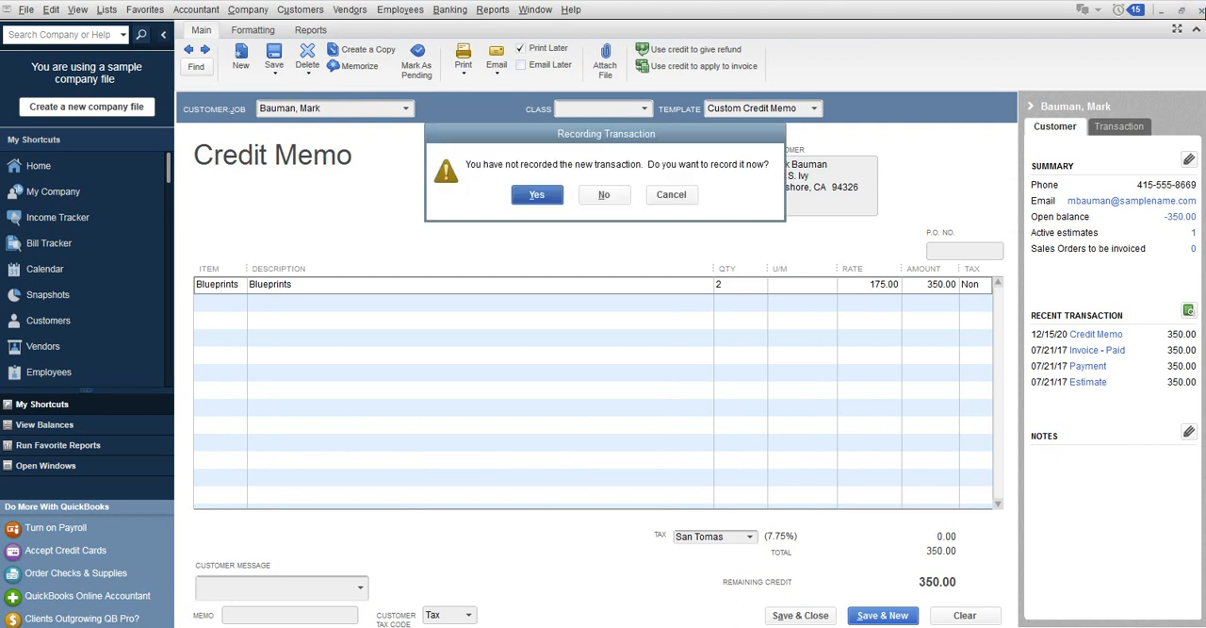
pyautogui.click(612, 194)
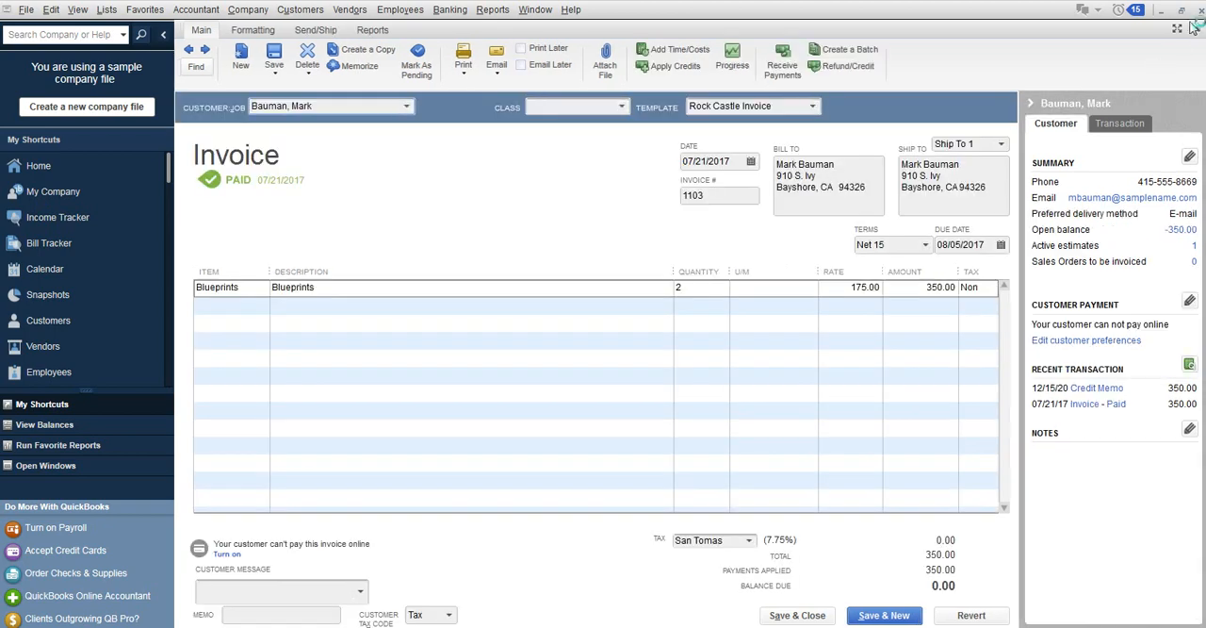
pyautogui.click(1198, 22)
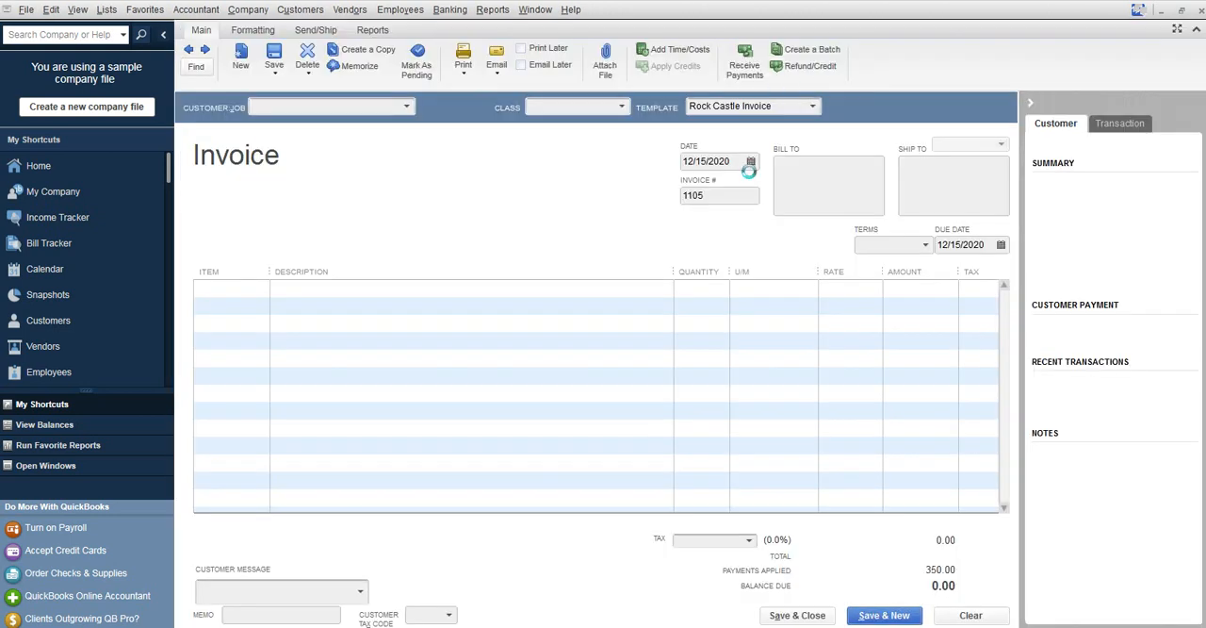
# Create a credit memo from the paid Blueprints invoice, date it 07/21/2017, and save and close it.
pyautogui.click(822, 69)
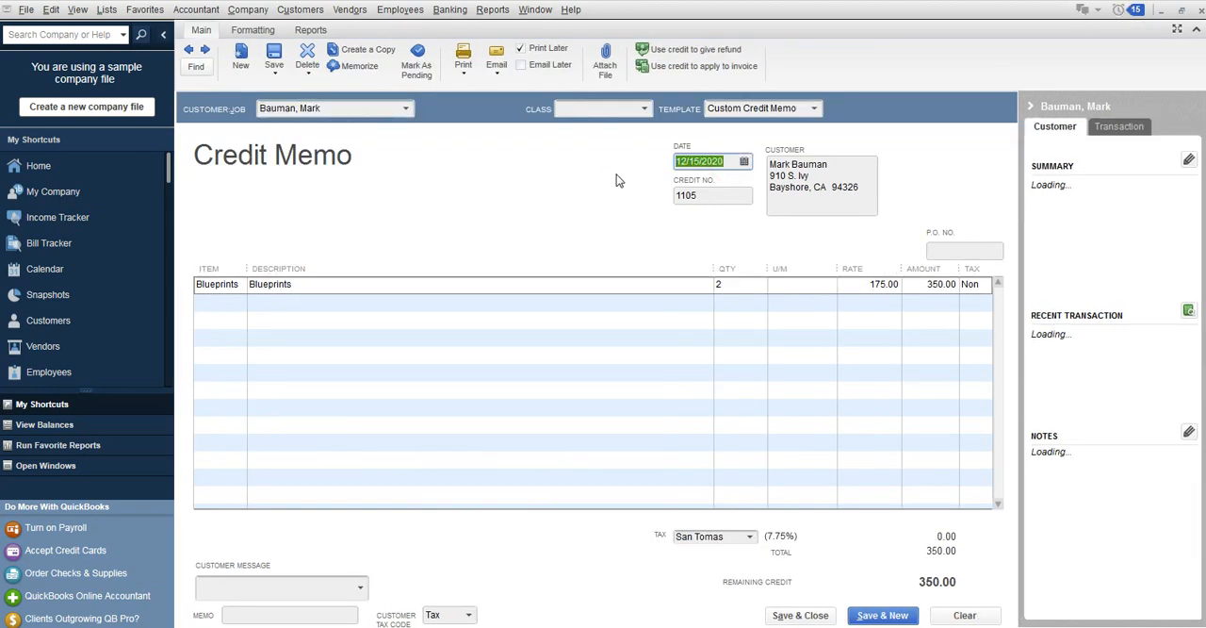
pyautogui.write('12/17')
pyautogui.press('Tab')
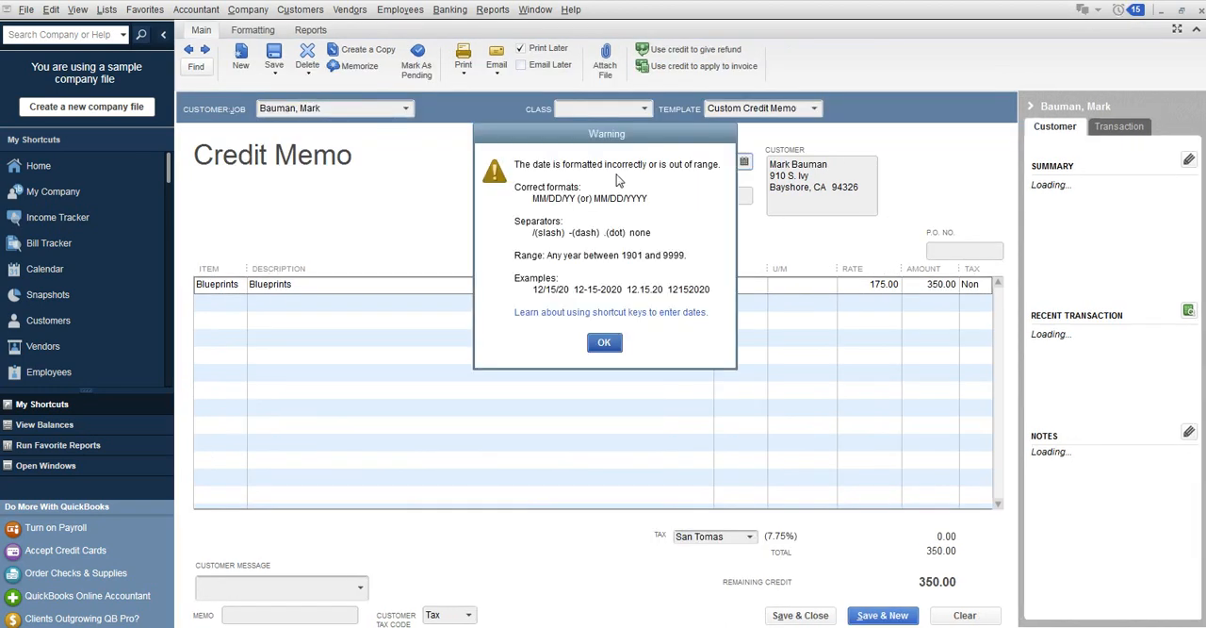
pyautogui.click(604, 342)
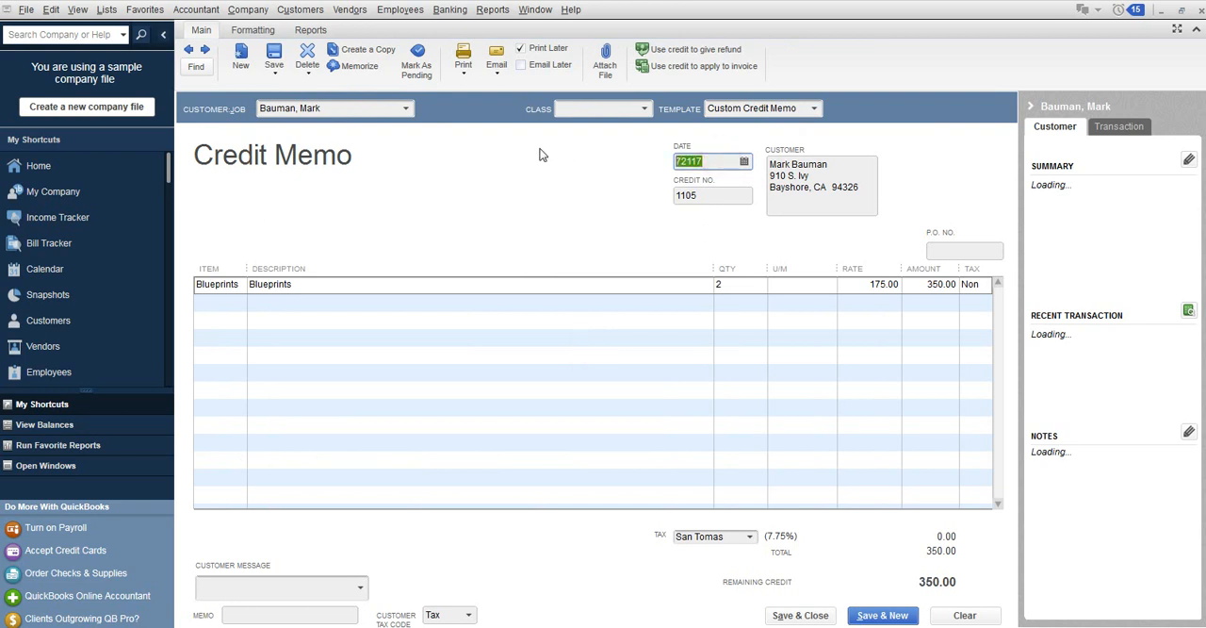
pyautogui.write('07/21/2017')
pyautogui.press('Tab')
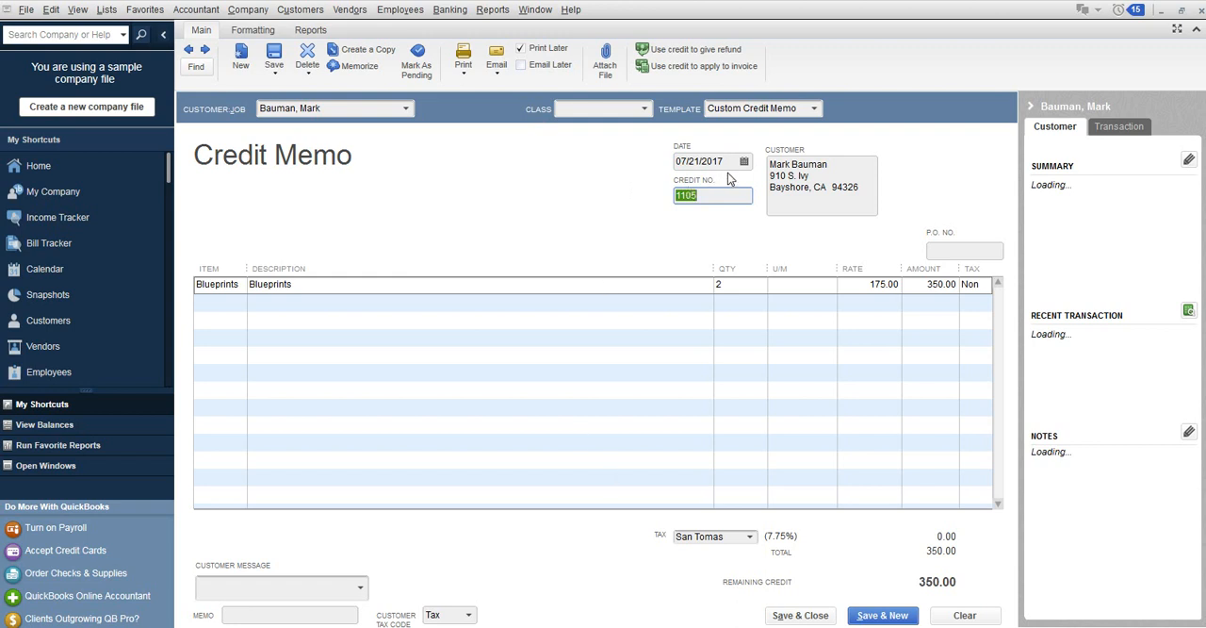
pyautogui.click(817, 615)
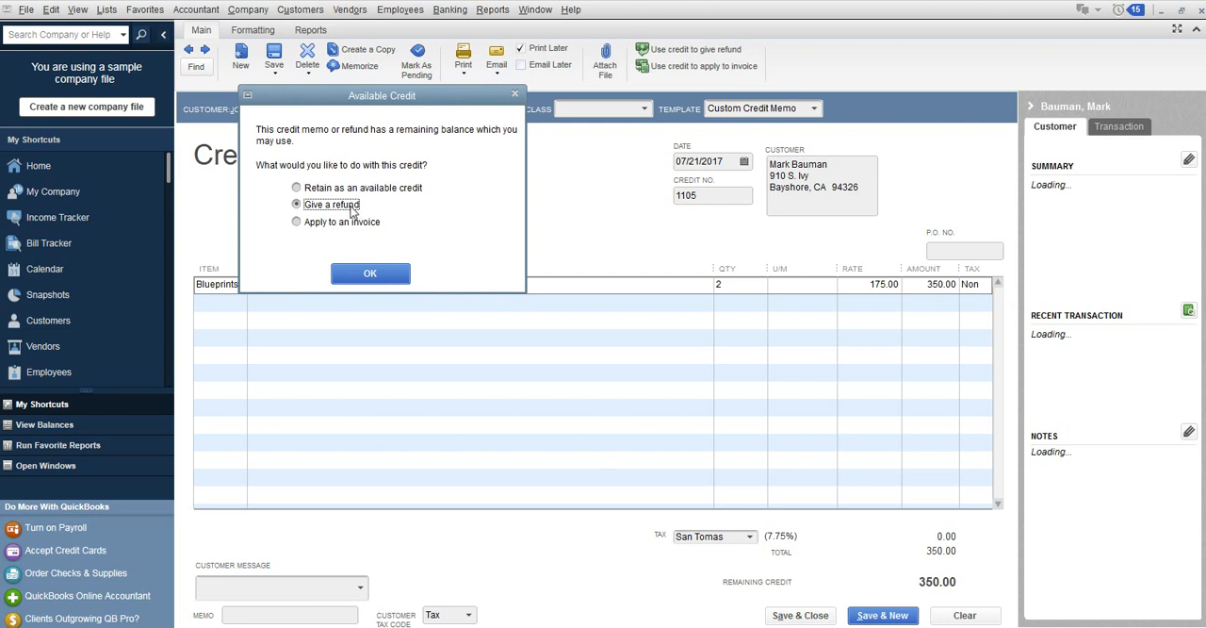
# Choose to give a refund for the available credit and date the refund 07/21/2017.
pyautogui.click(386, 274)
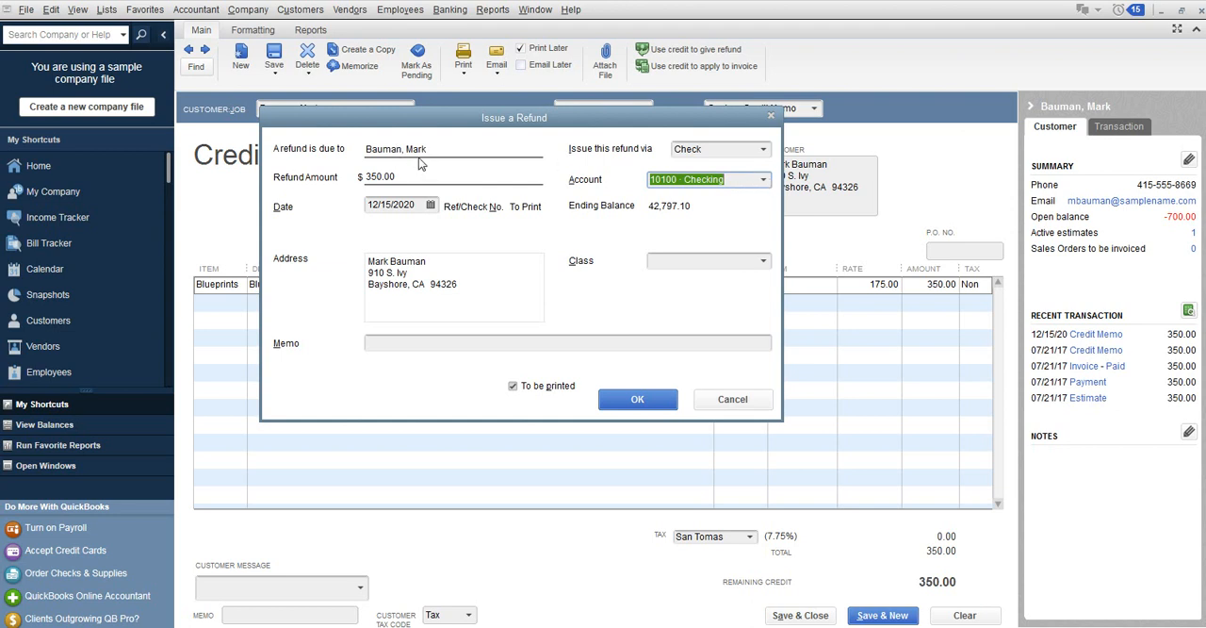
pyautogui.click(430, 204)
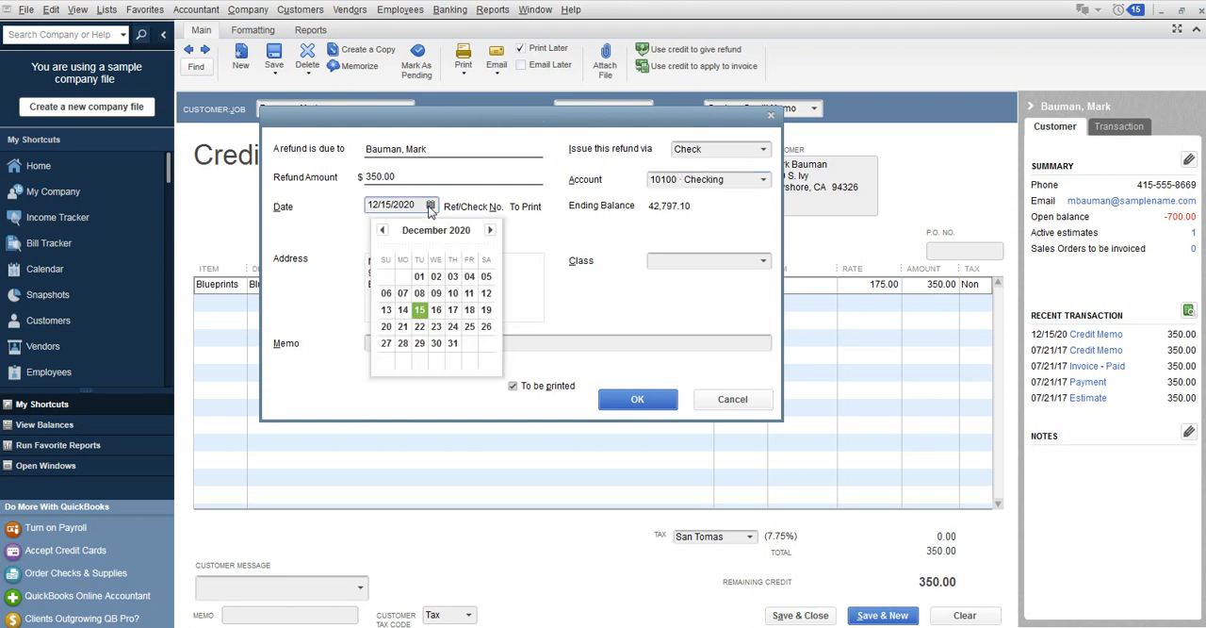
pyautogui.click(384, 231)
pyautogui.click(383, 231)
pyautogui.click(298, 203)
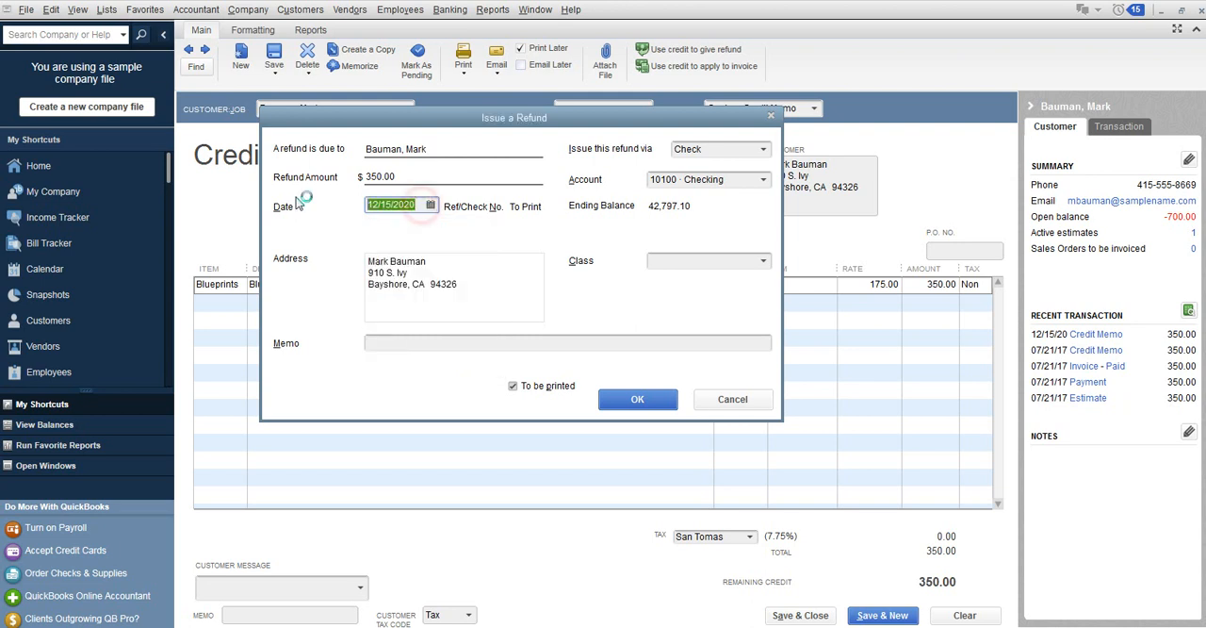
pyautogui.write('0')
pyautogui.write('7/21/20')
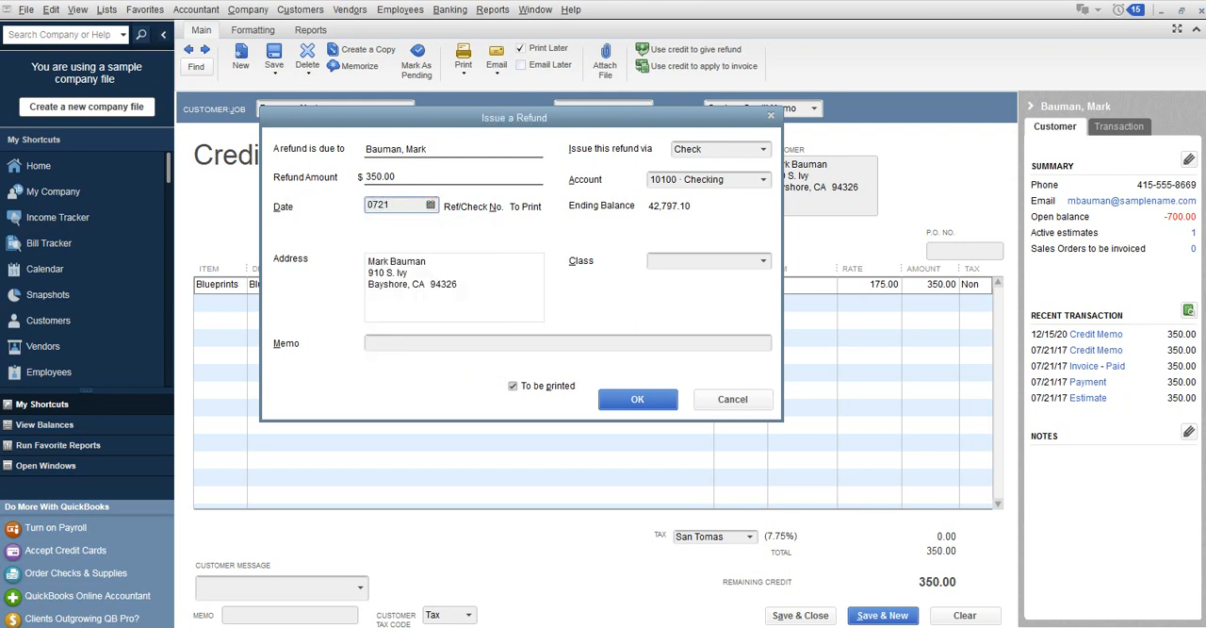
pyautogui.write('17')
pyautogui.press('Tab')
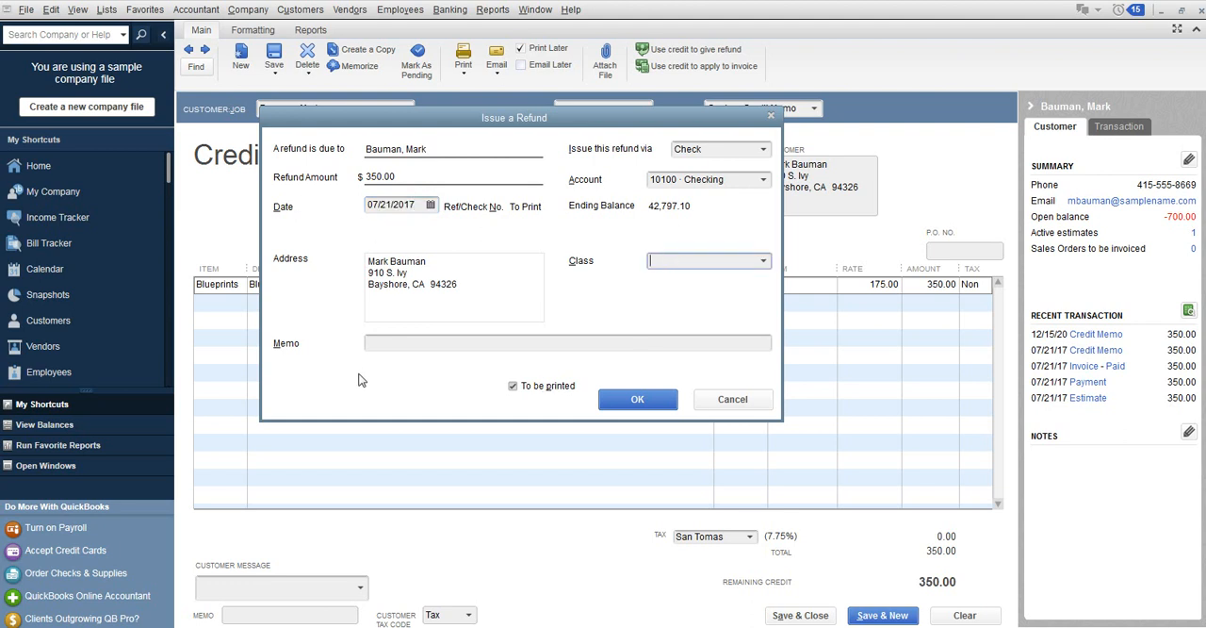
# Issue the refund check with the To be printed option enabled and close the paid invoice.
pyautogui.click(514, 385)
pyautogui.click(512, 386)
pyautogui.click(631, 401)
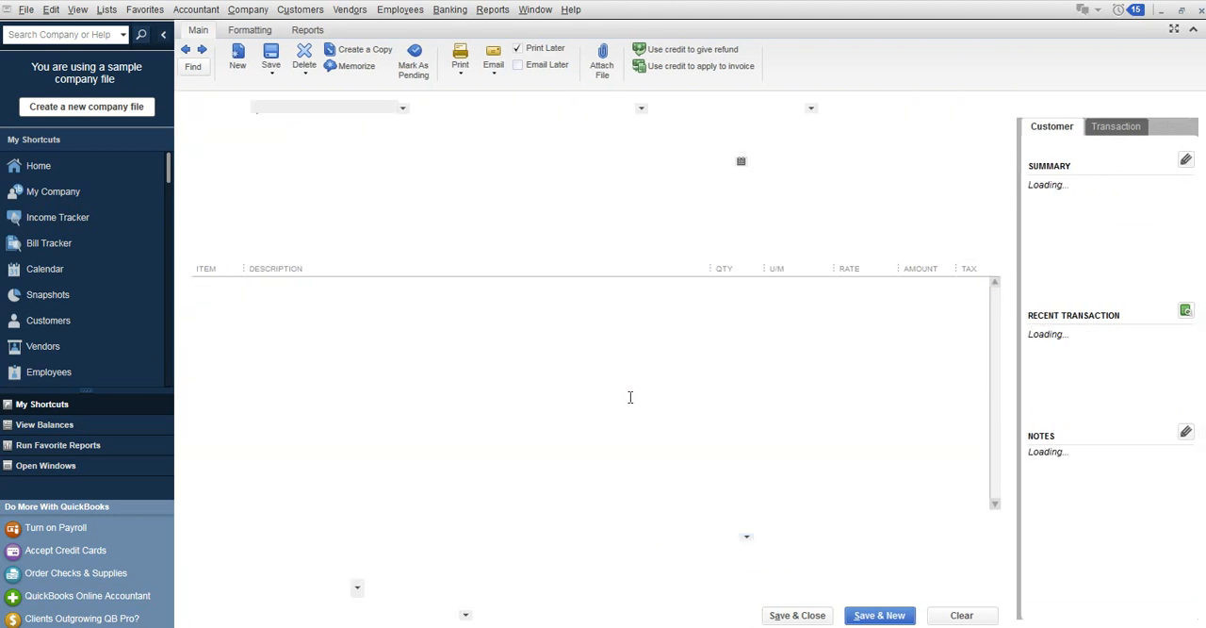
pyautogui.click(1199, 10)
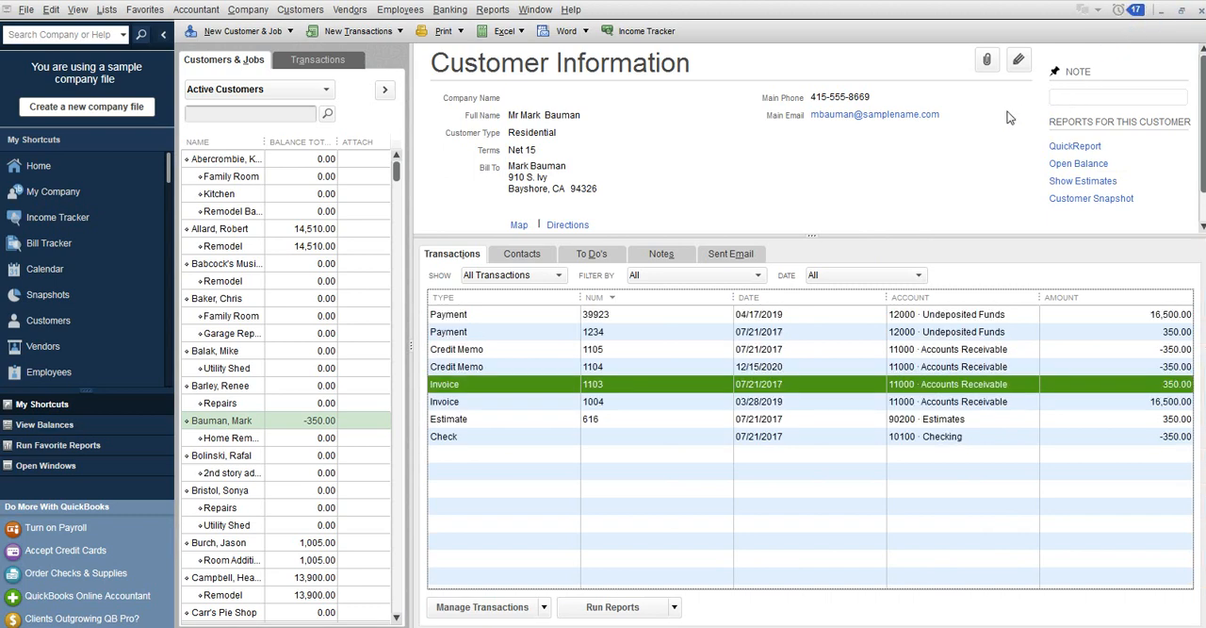
# Set up check printing from 10100 · Checking for only the 350.00 check dated 07/21/2017.
pyautogui.click(28, 11)
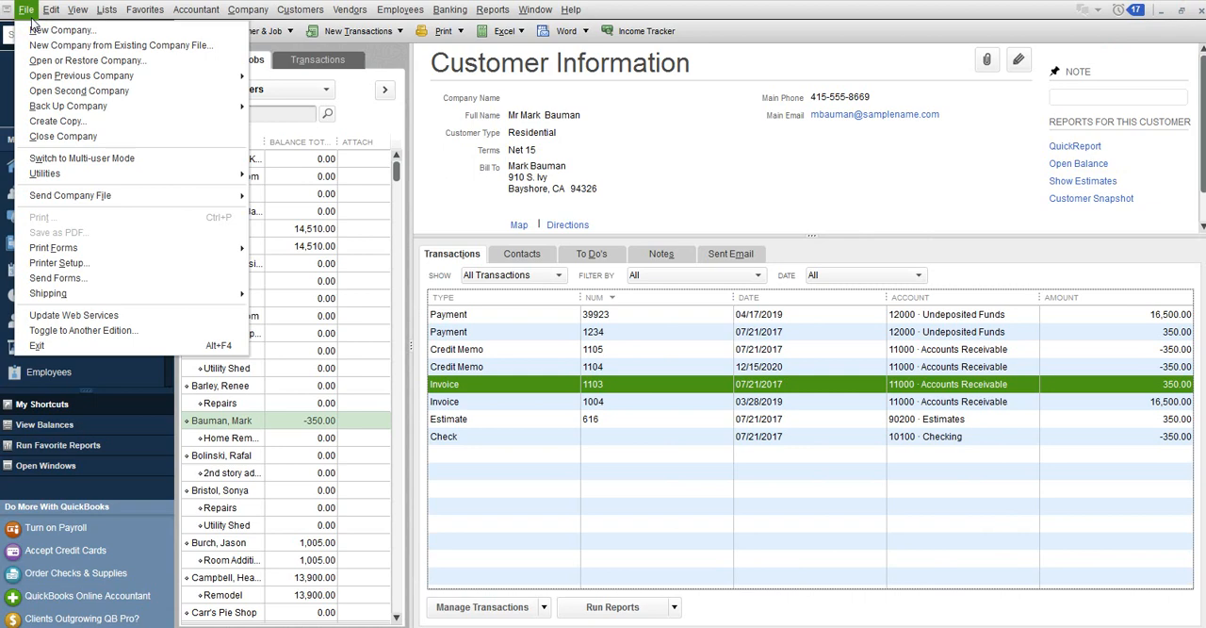
pyautogui.moveTo(66, 253)
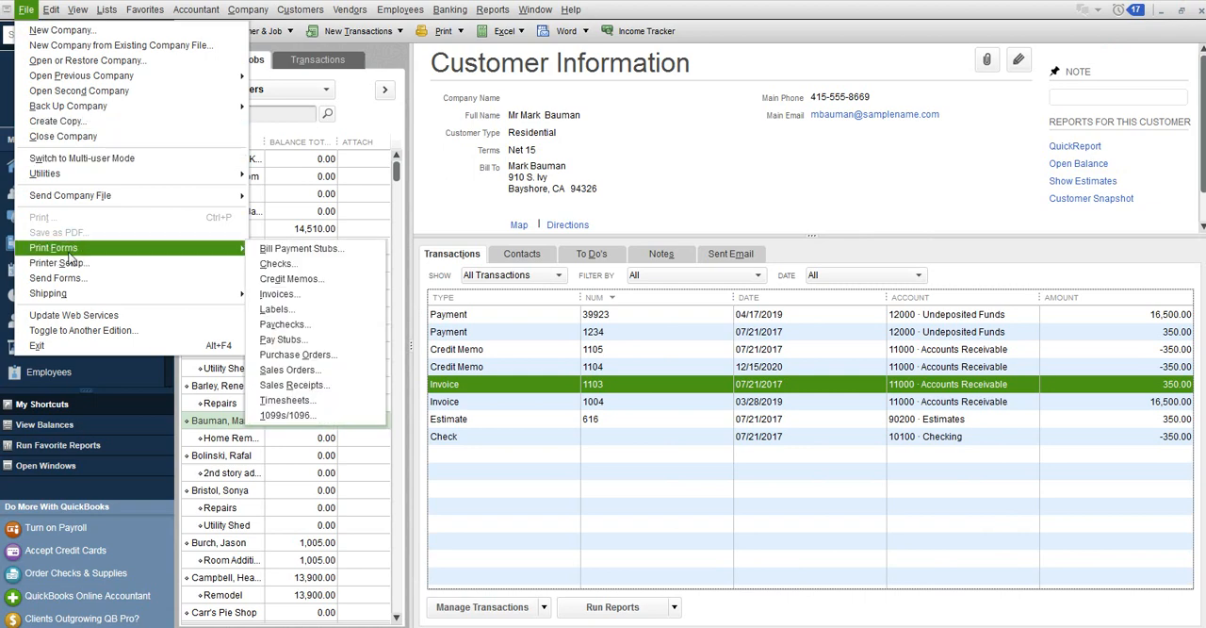
pyautogui.click(275, 264)
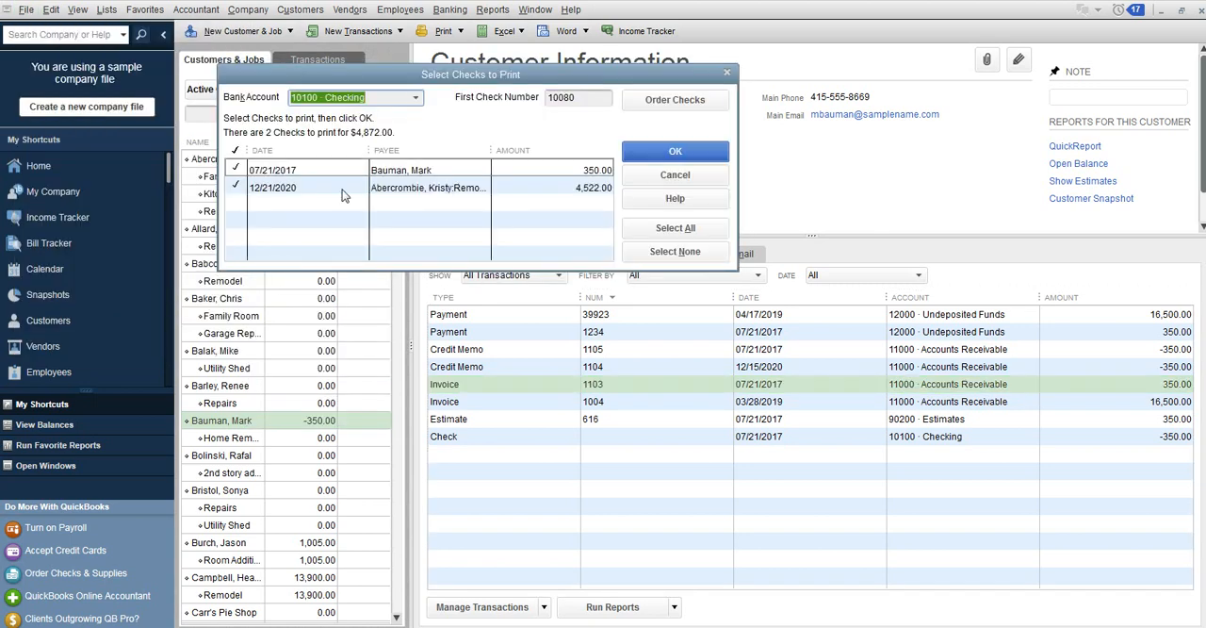
pyautogui.click(236, 187)
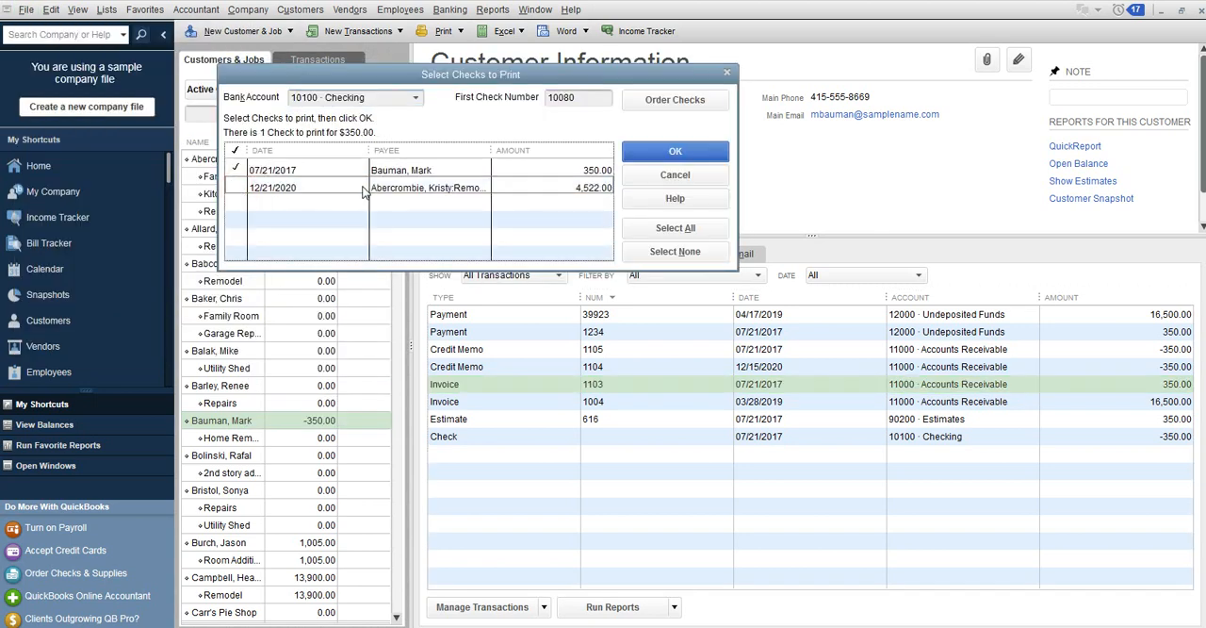
pyautogui.click(410, 97)
pyautogui.click(405, 116)
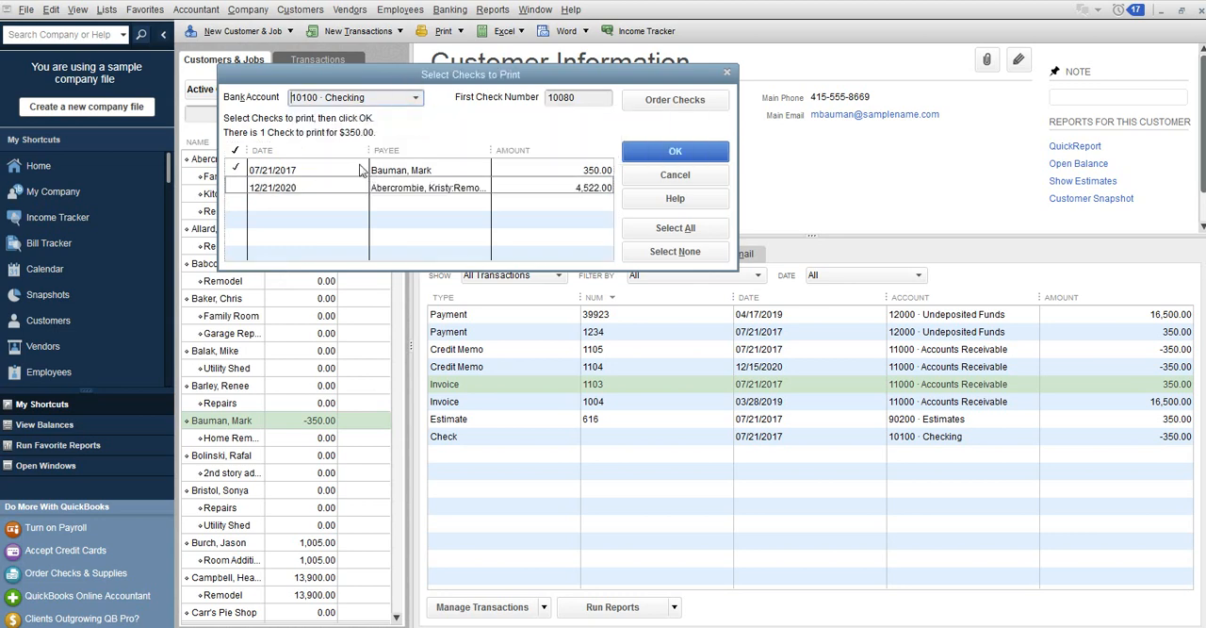
pyautogui.click(581, 103)
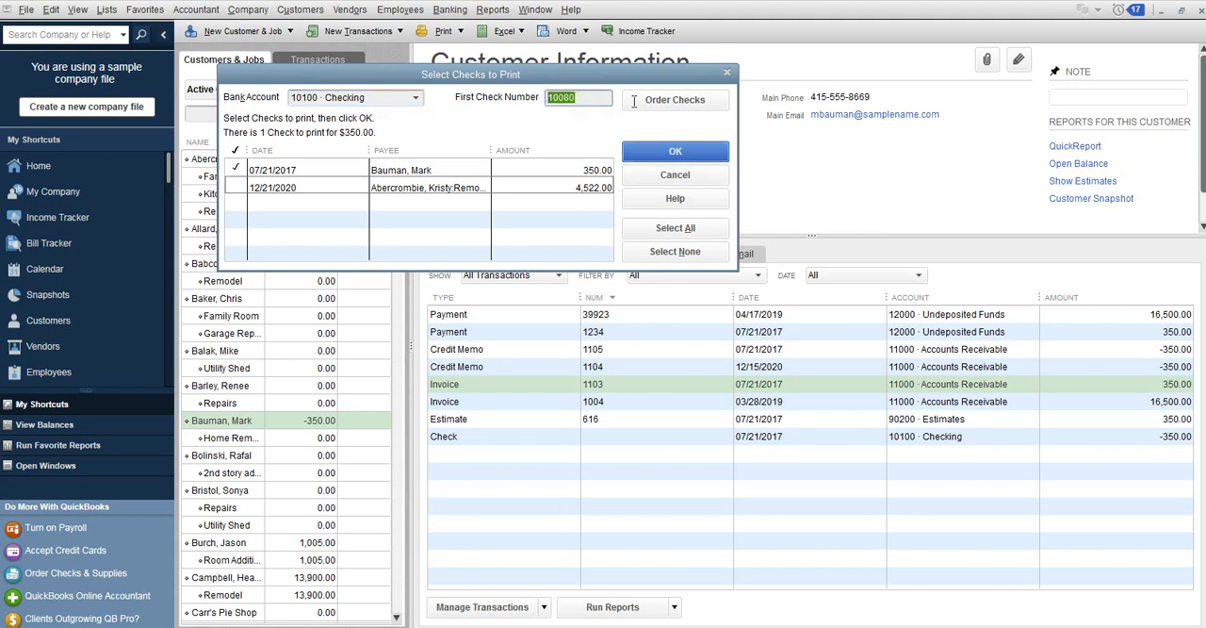
pyautogui.click(684, 156)
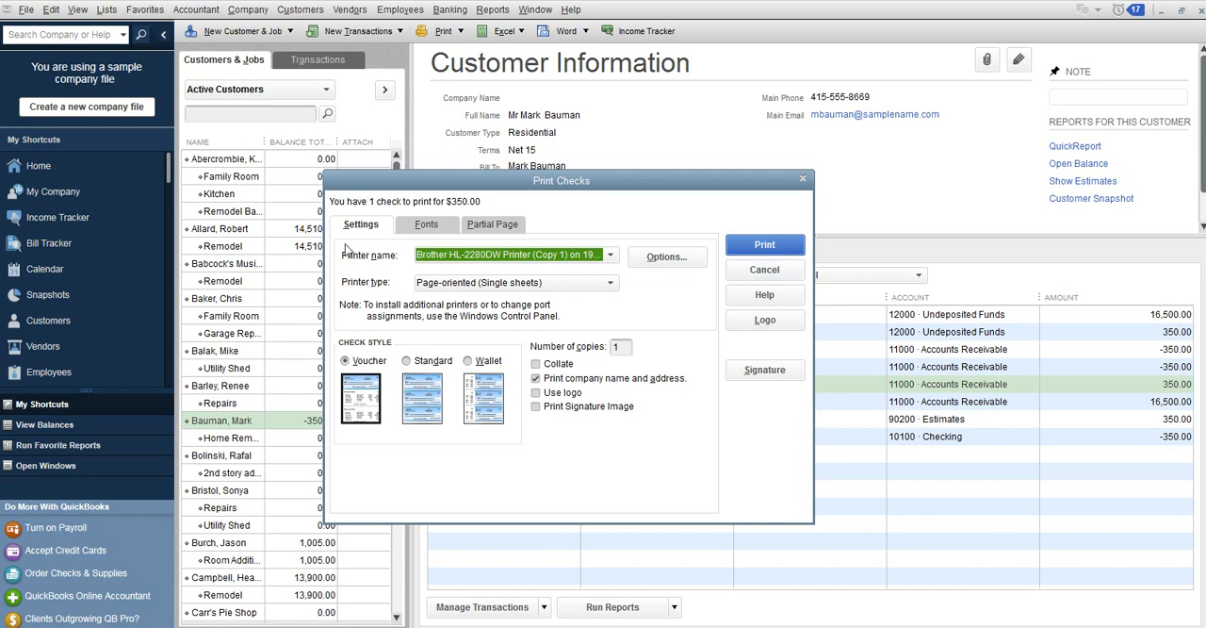
# Review the available printers for the check and exit check printing without printing.
pyautogui.click(613, 255)
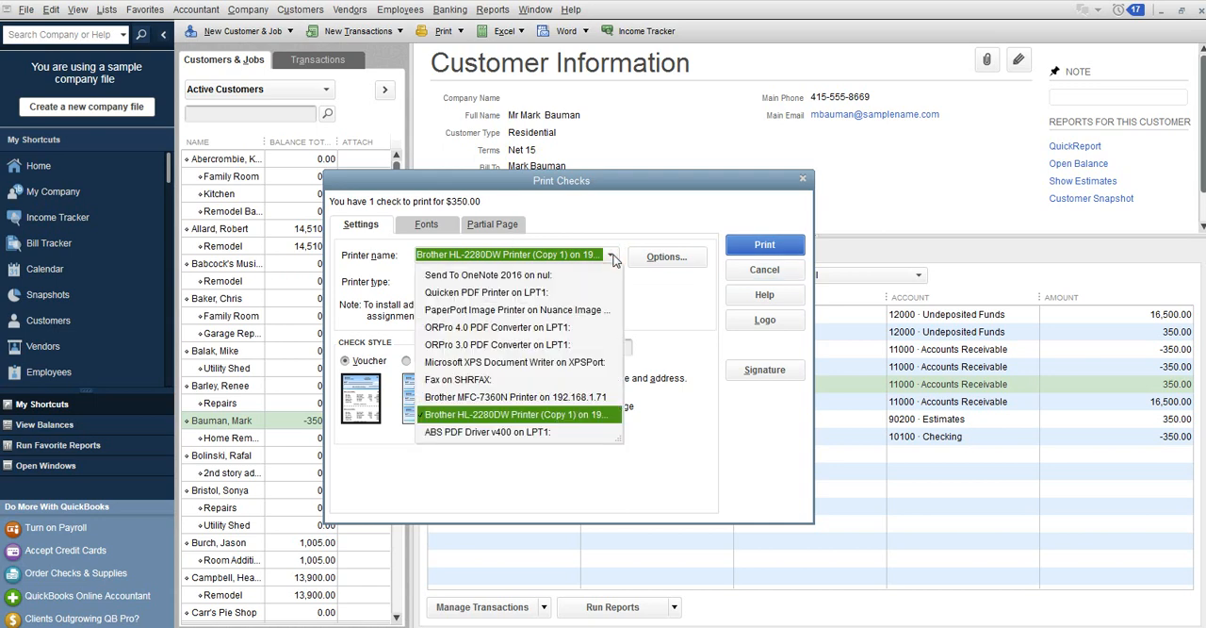
pyautogui.click(613, 257)
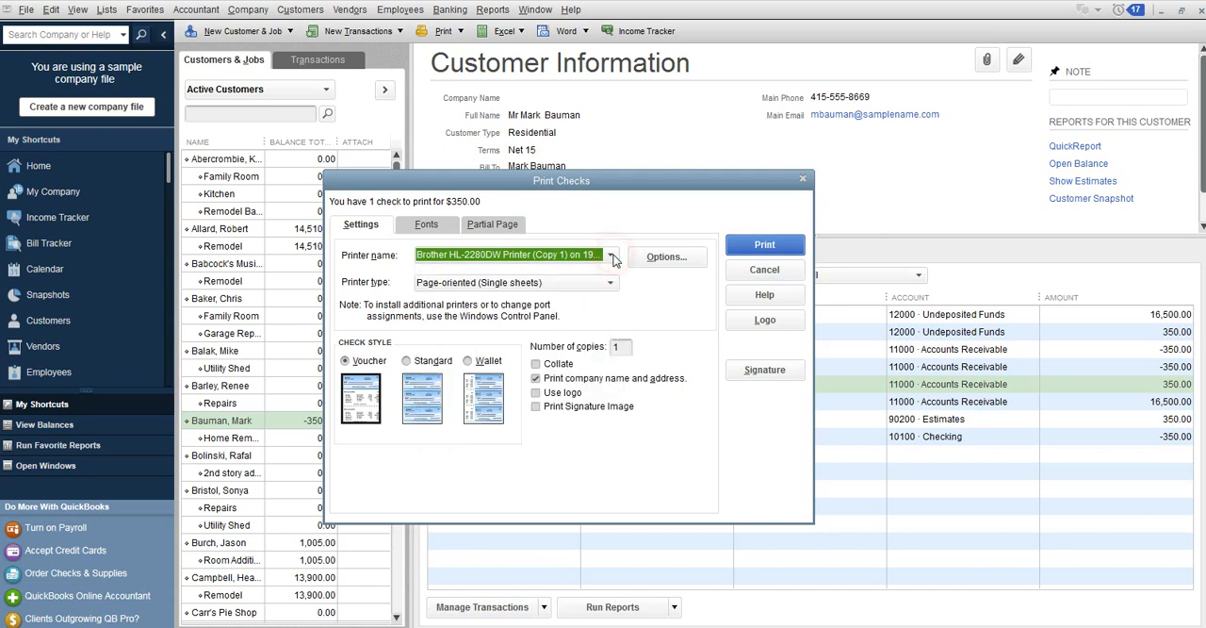
pyautogui.click(804, 180)
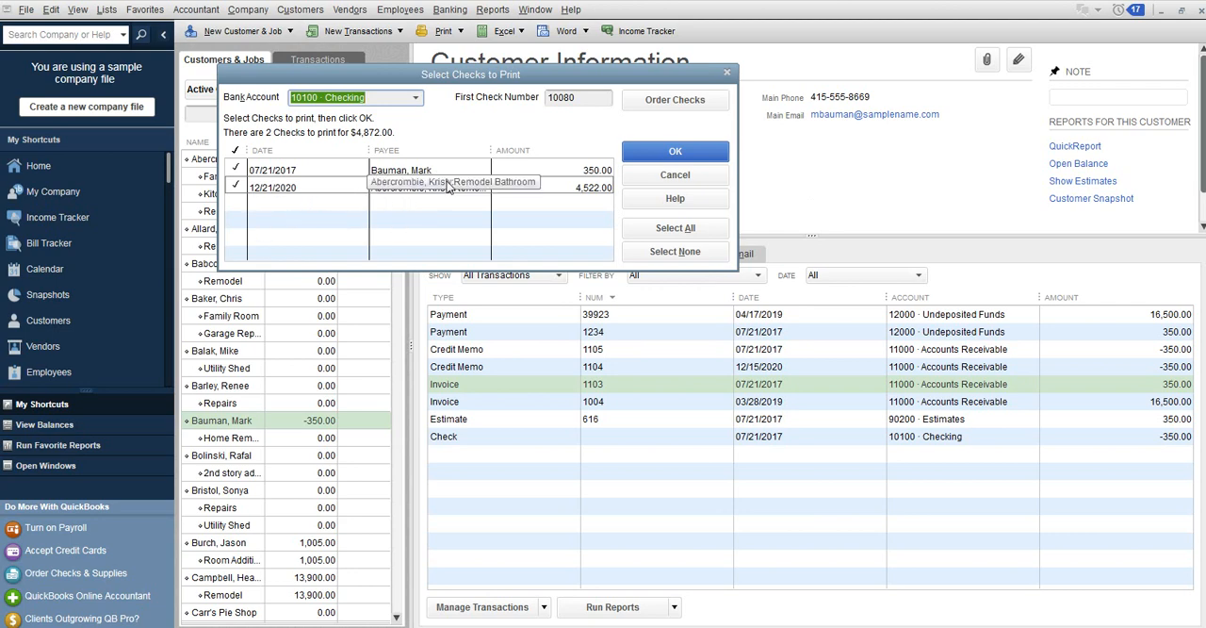
pyautogui.click(726, 76)
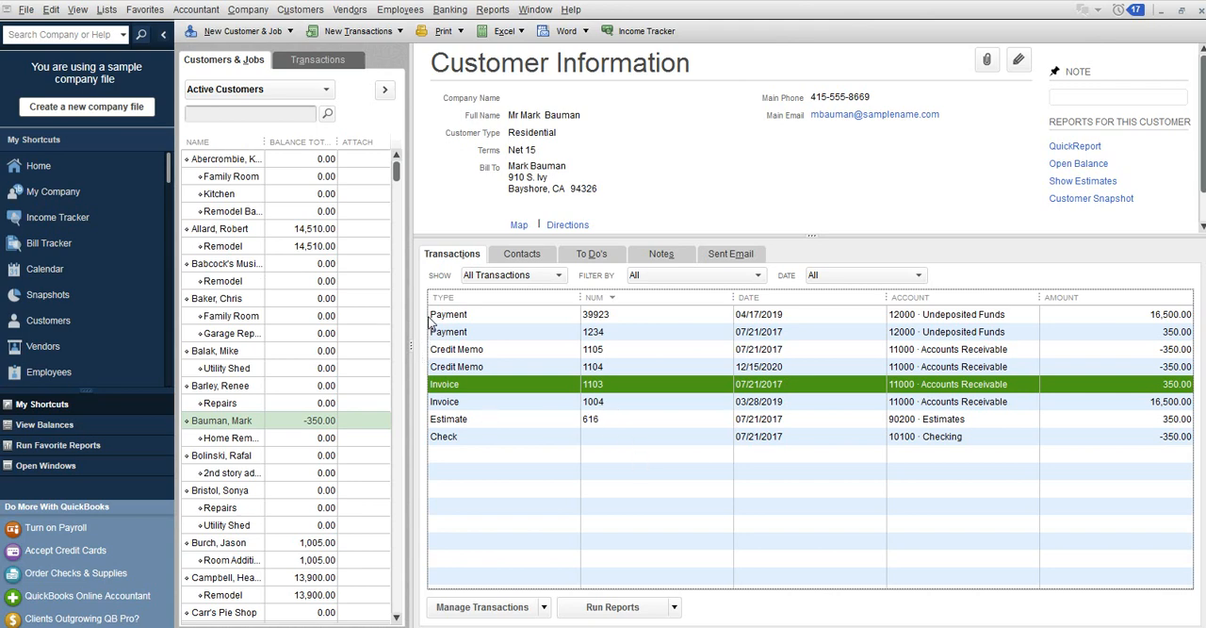
# Create a credit memo from the 16,500.00 invoice dated 03/28/2019, save it, and retain it as an available credit.
pyautogui.doubleClick(663, 402)
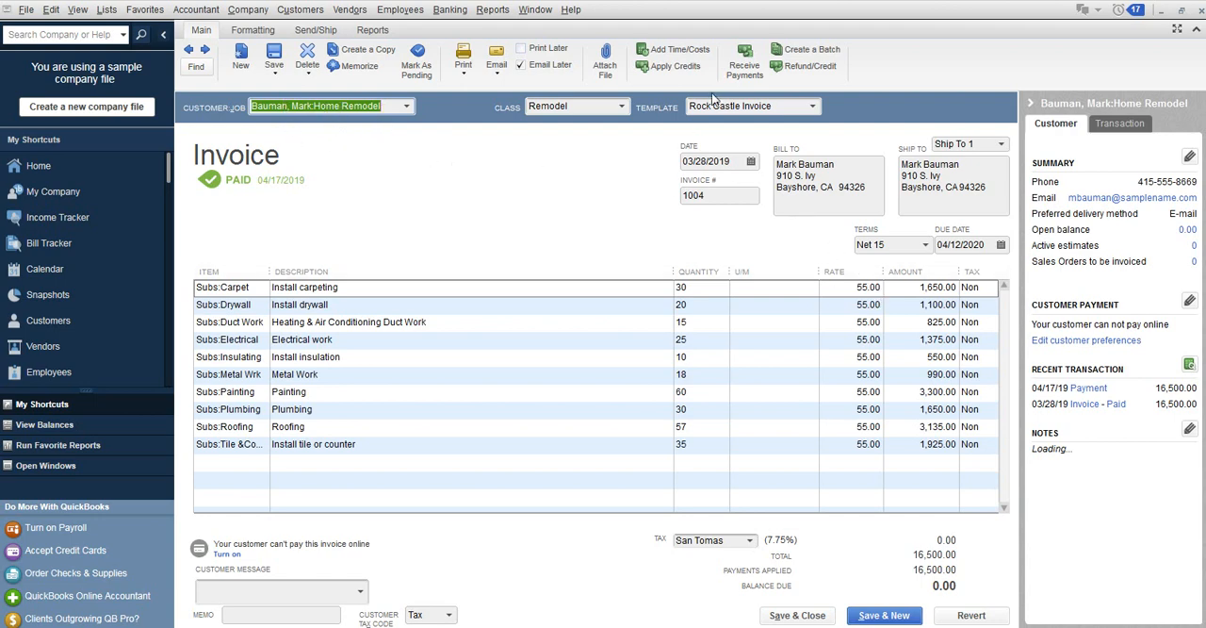
pyautogui.click(787, 74)
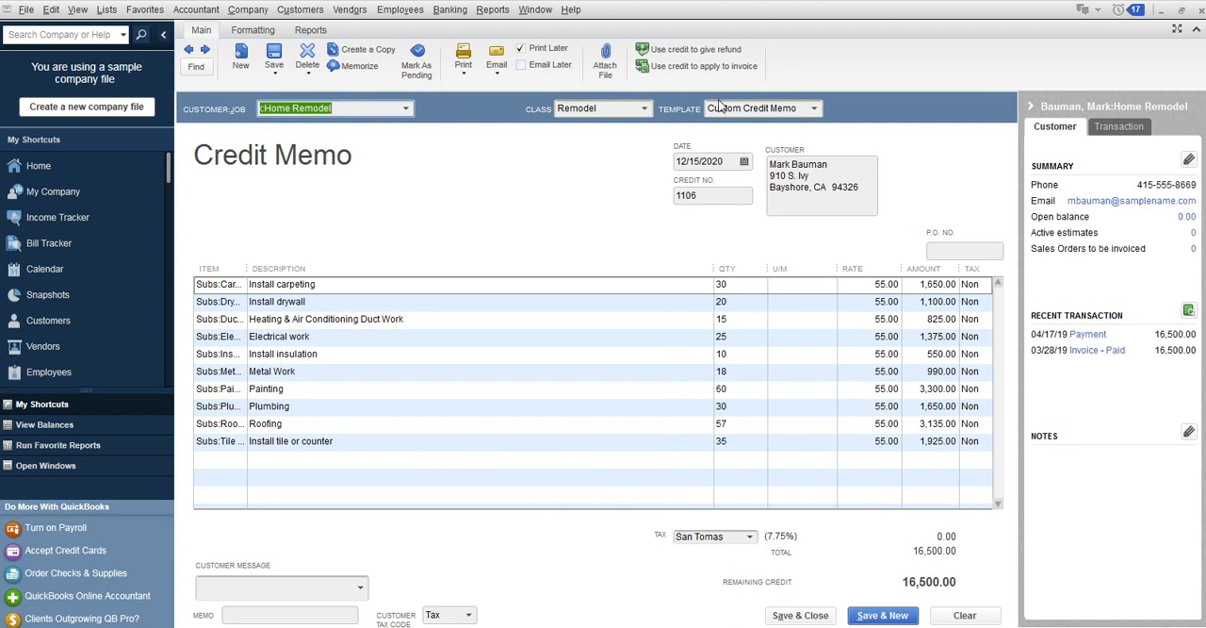
pyautogui.click(822, 617)
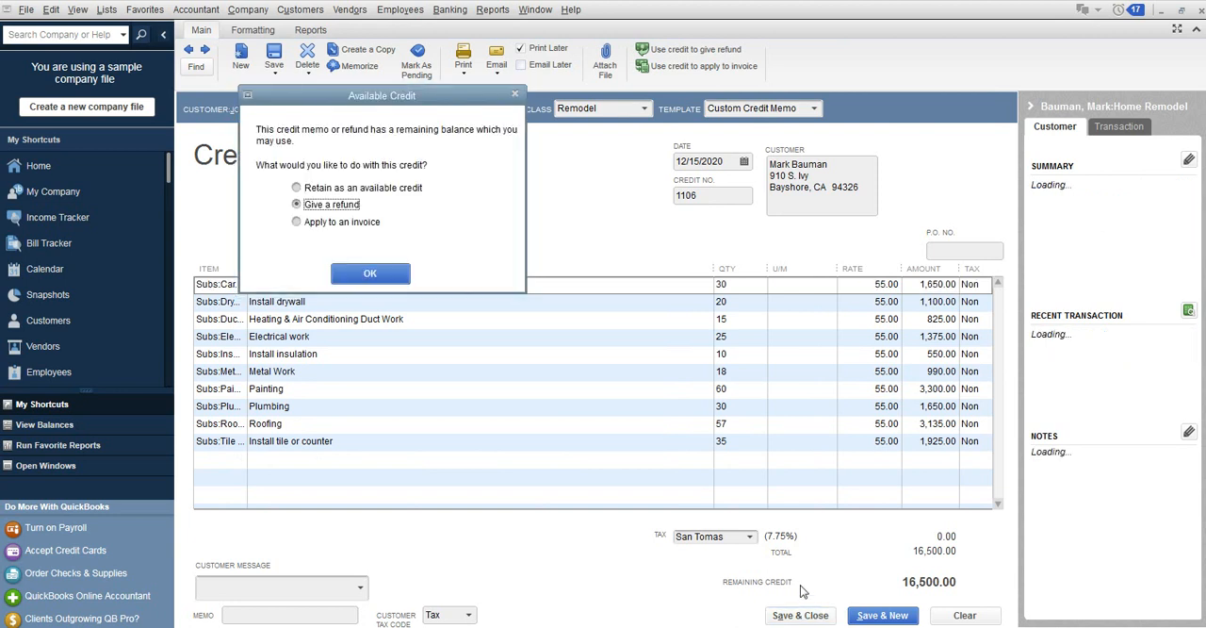
pyautogui.click(373, 189)
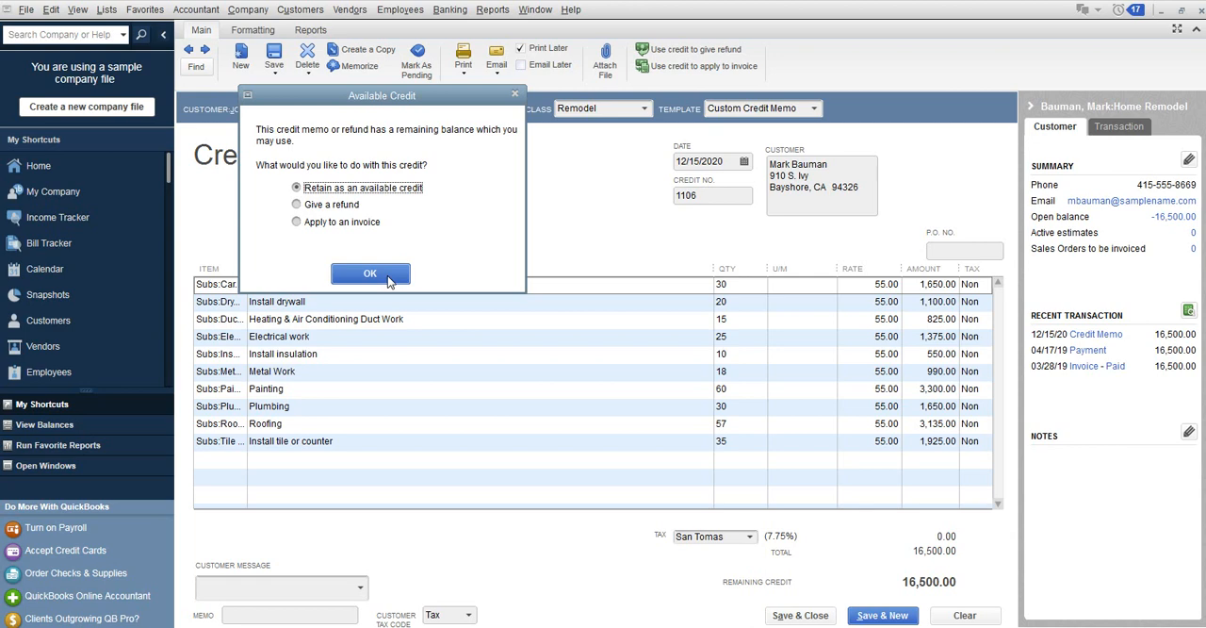
pyautogui.click(371, 273)
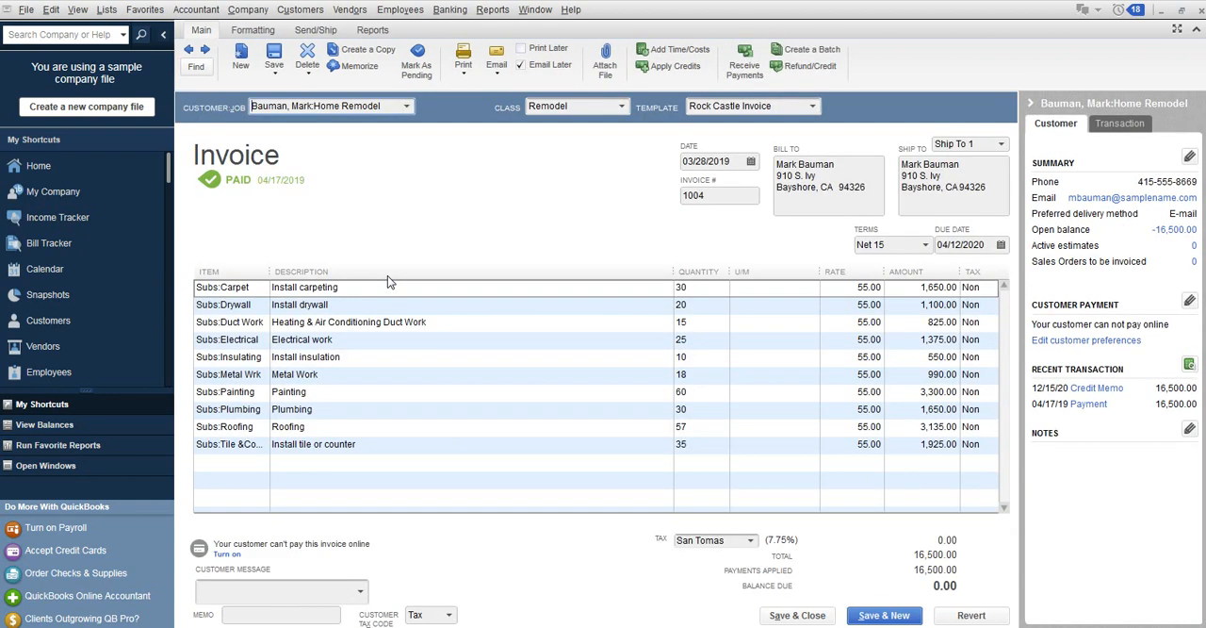
pyautogui.click(1201, 12)
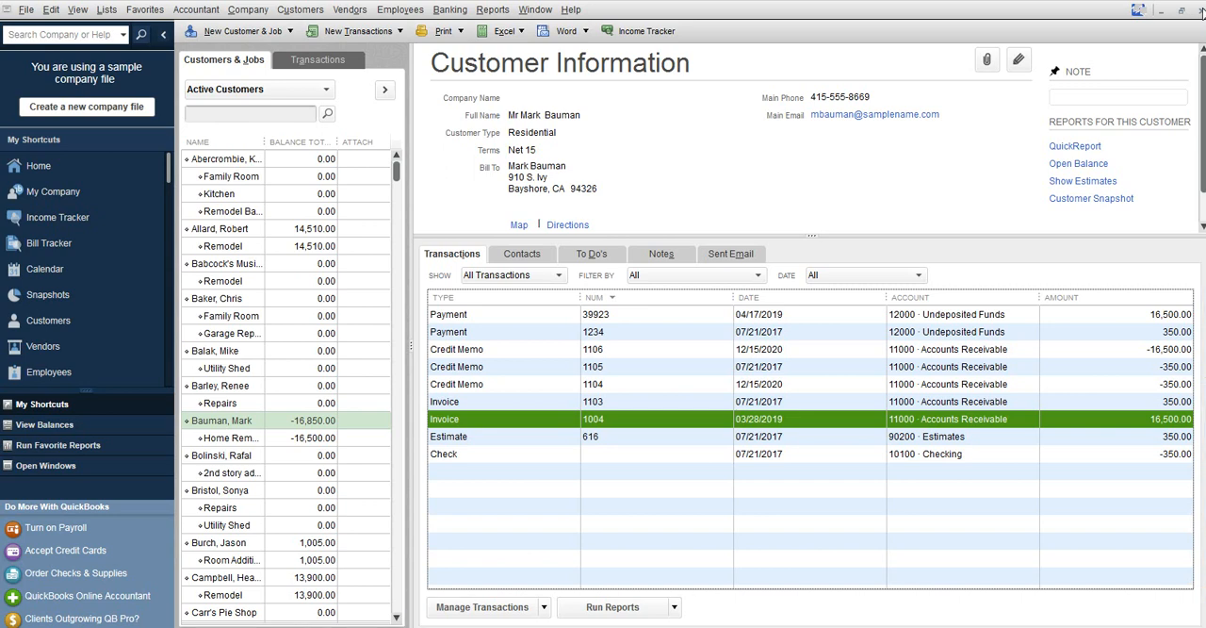
# Close the customer records and start a new invoice for the customer holding the 16,500.00 credit.
pyautogui.click(1201, 10)
pyautogui.click(1202, 11)
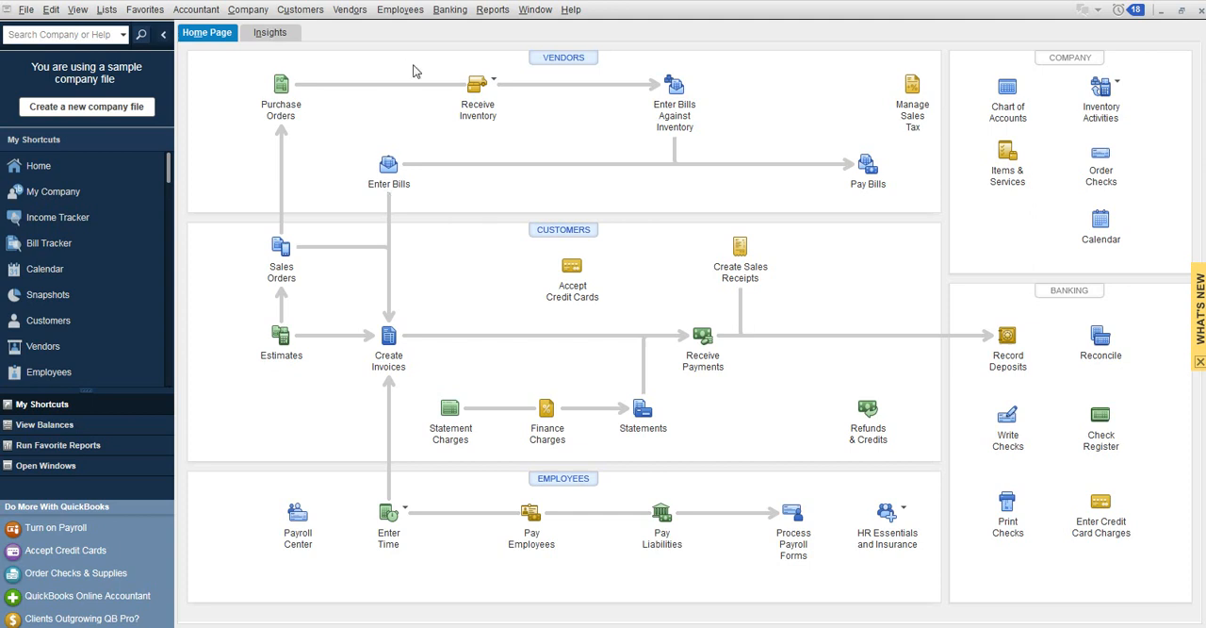
pyautogui.click(385, 345)
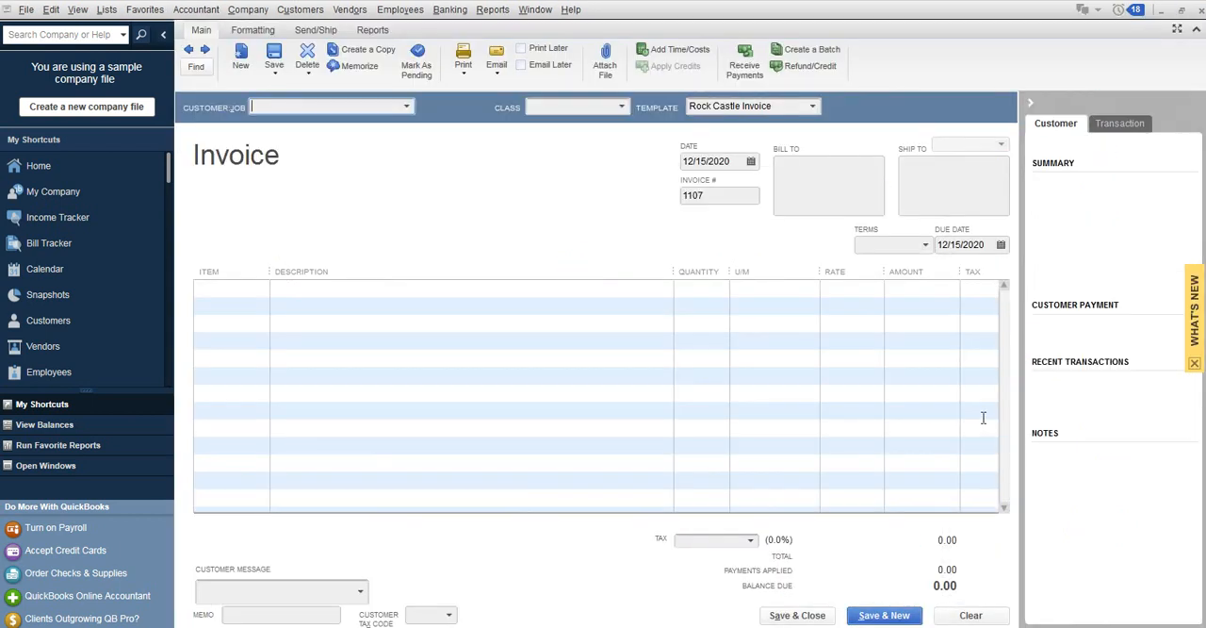
pyautogui.write('Ma')
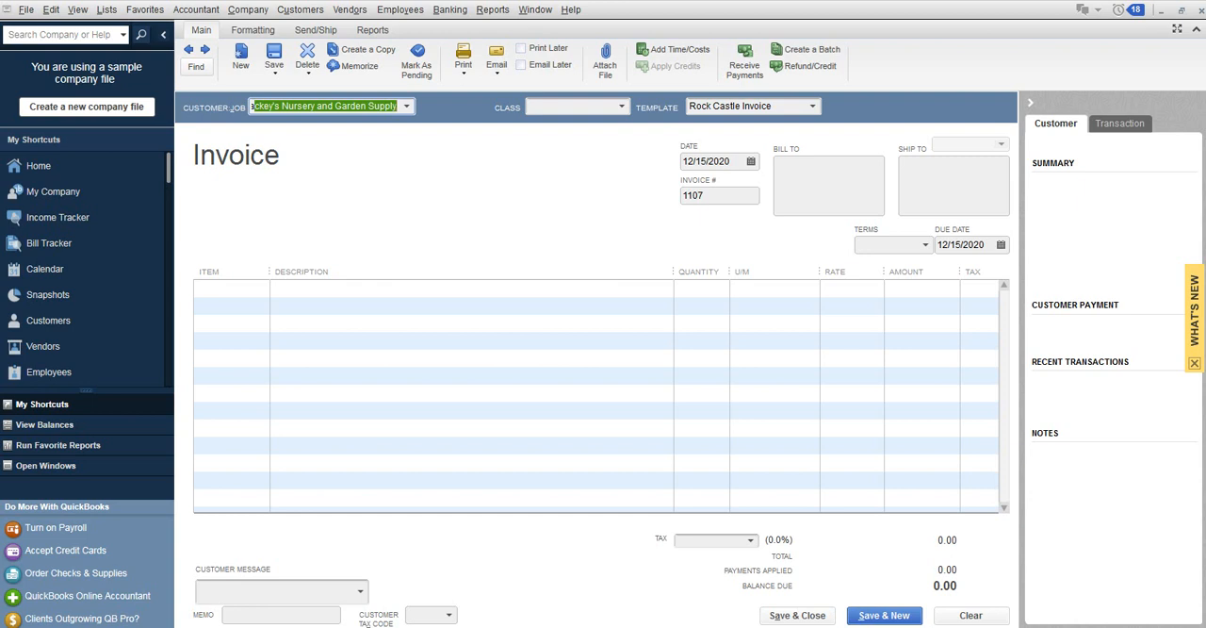
pyautogui.press('BackSpace')
pyautogui.press('BackSpace')
pyautogui.press('BackSpace')
pyautogui.write('Bauman, Mark')
pyautogui.press('Tab')
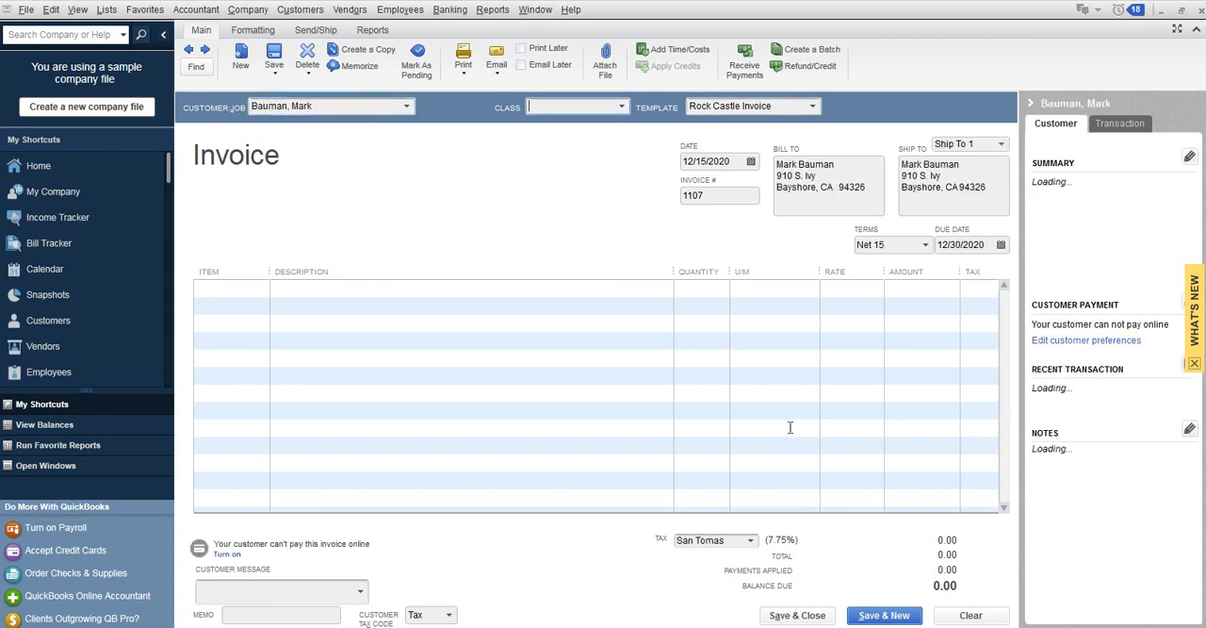
# Assign the new invoice to that customer's Home Remodel job.
pyautogui.click(408, 106)
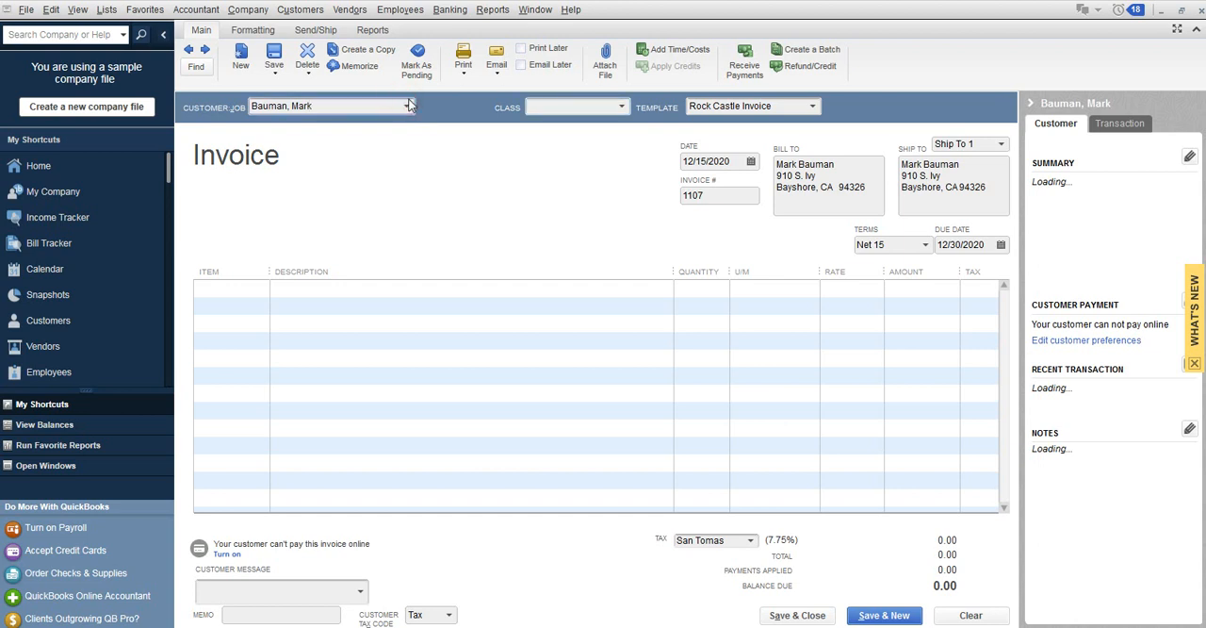
pyautogui.click(408, 105)
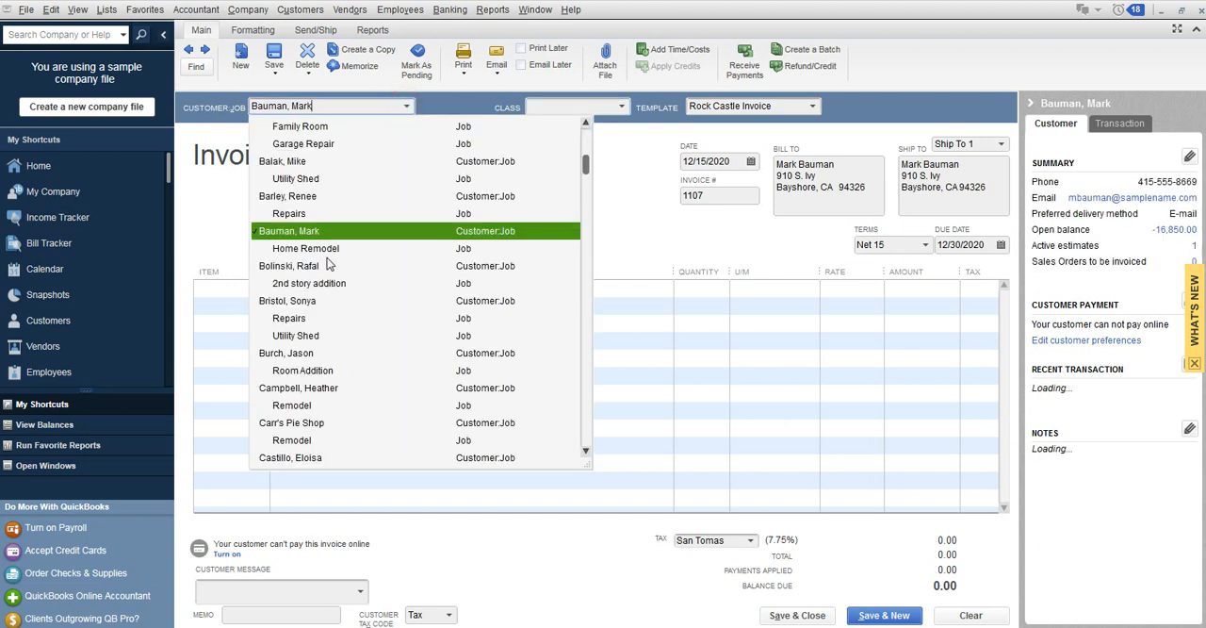
pyautogui.click(330, 249)
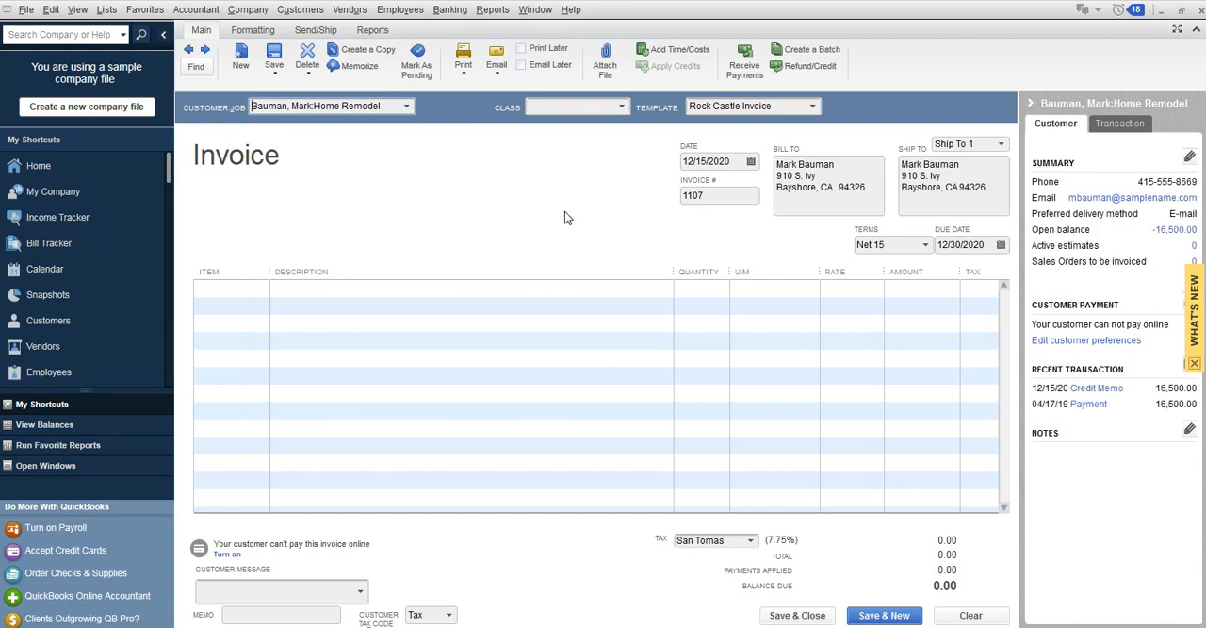
pyautogui.press('Tab')
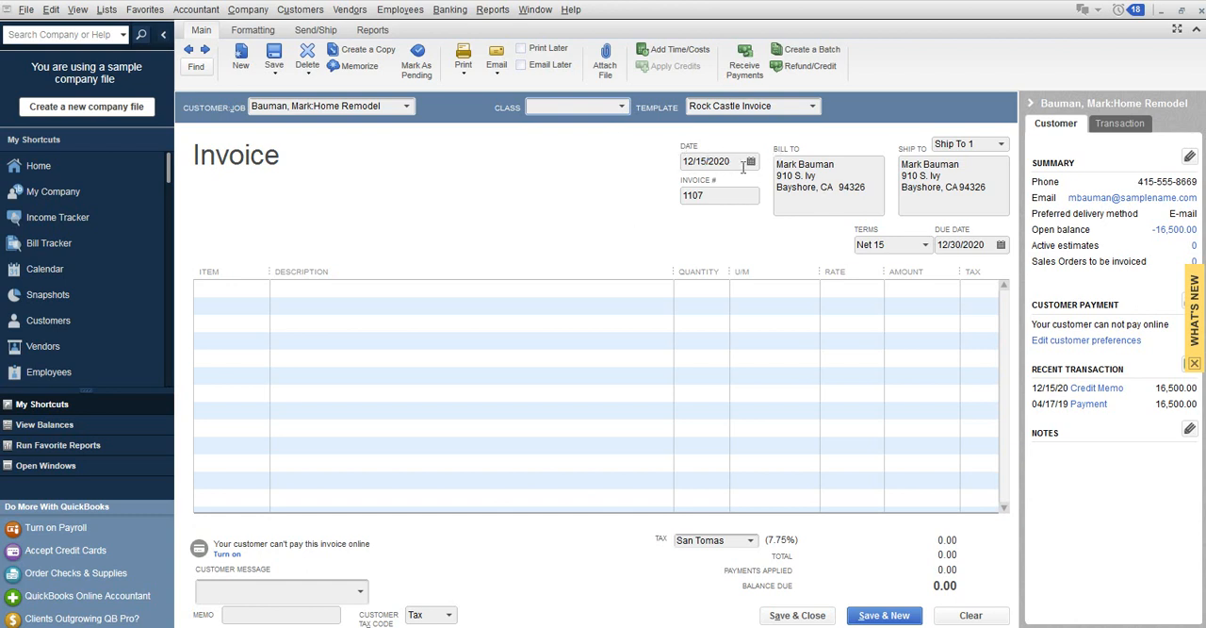
# Add a Subs:Plumbing line with quantity 1 and rate 100.00 to the invoice, then save and close it.
pyautogui.click(243, 287)
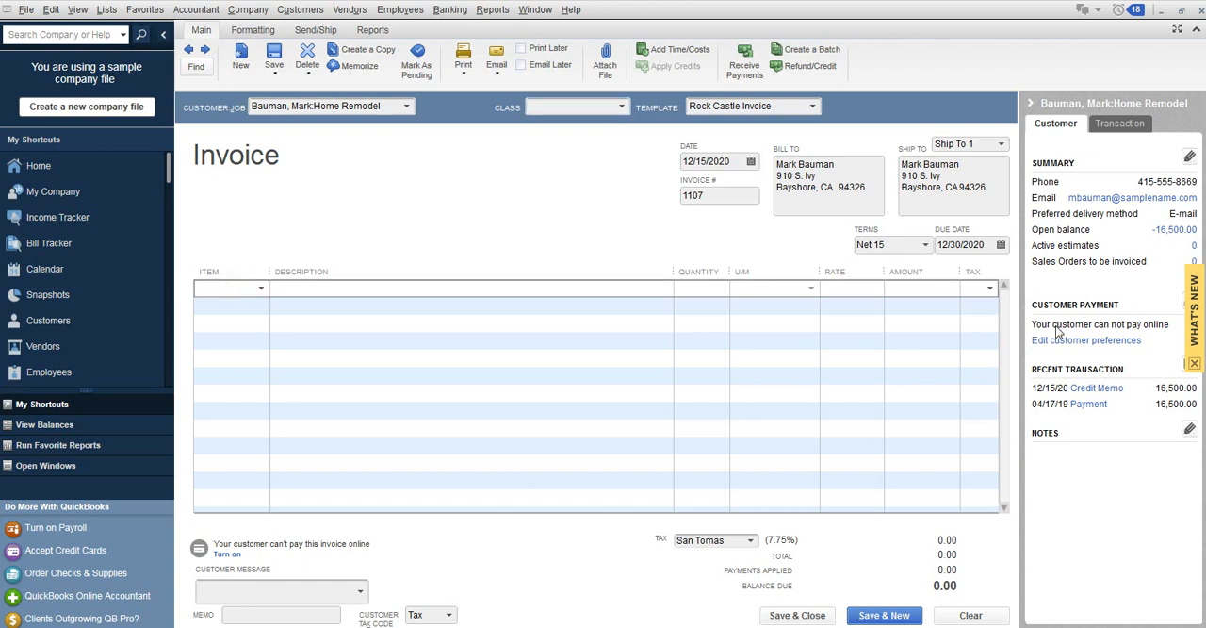
pyautogui.click(261, 288)
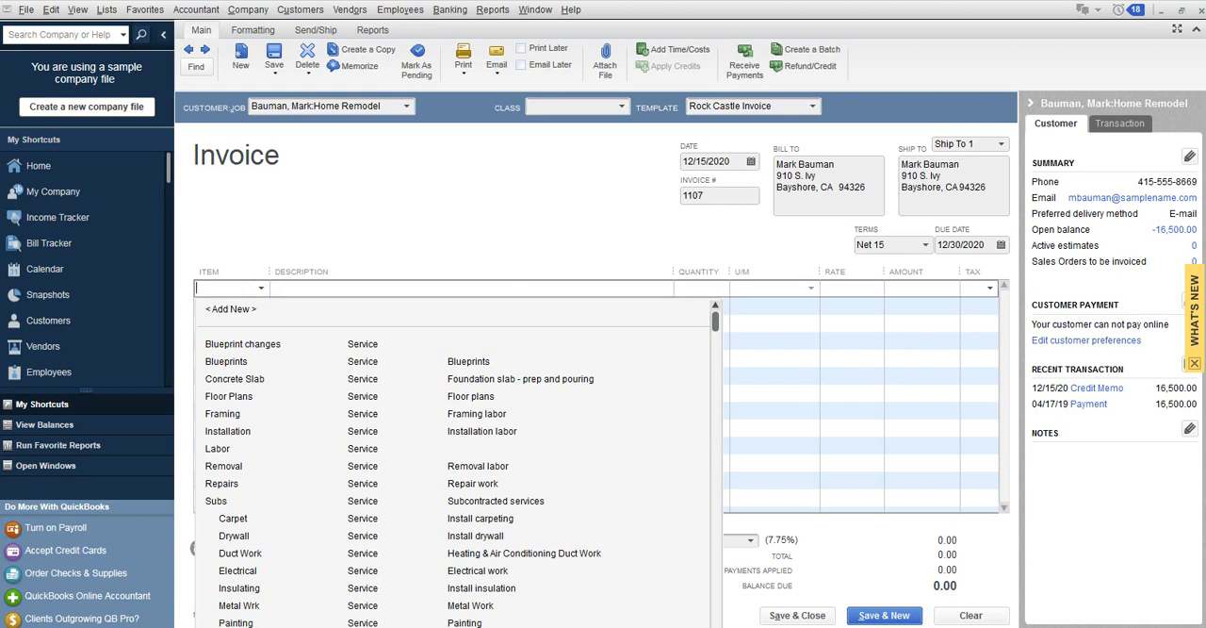
pyautogui.click(242, 627)
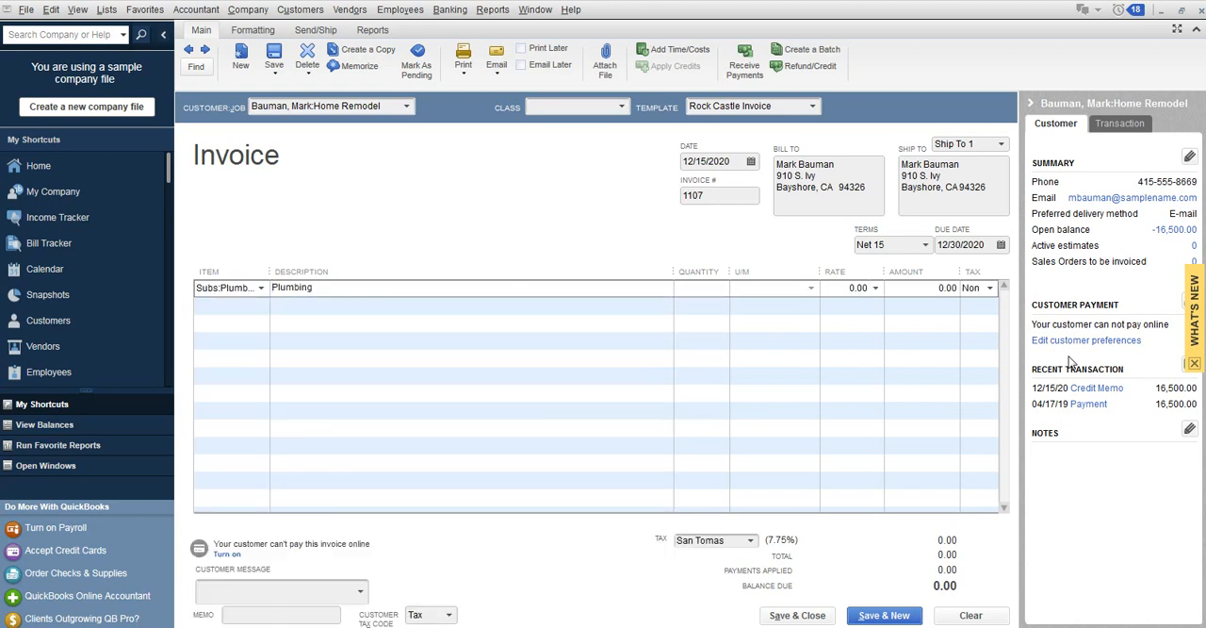
pyautogui.write('1')
pyautogui.press('Tab')
pyautogui.write('100')
pyautogui.press('Tab')
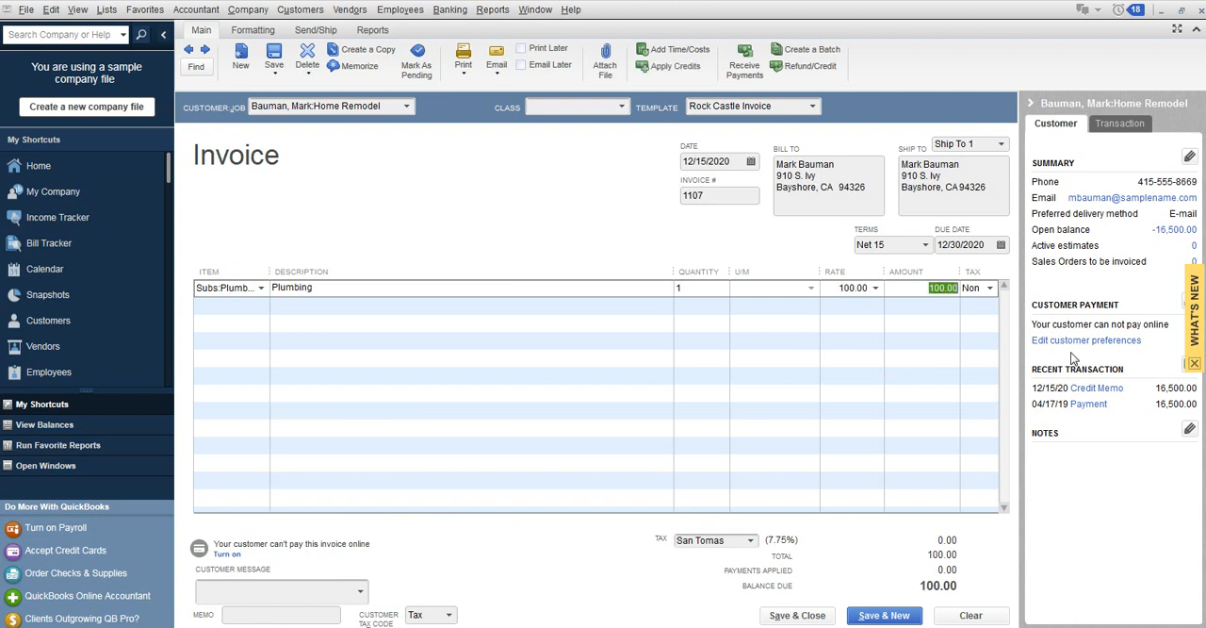
pyautogui.click(804, 617)
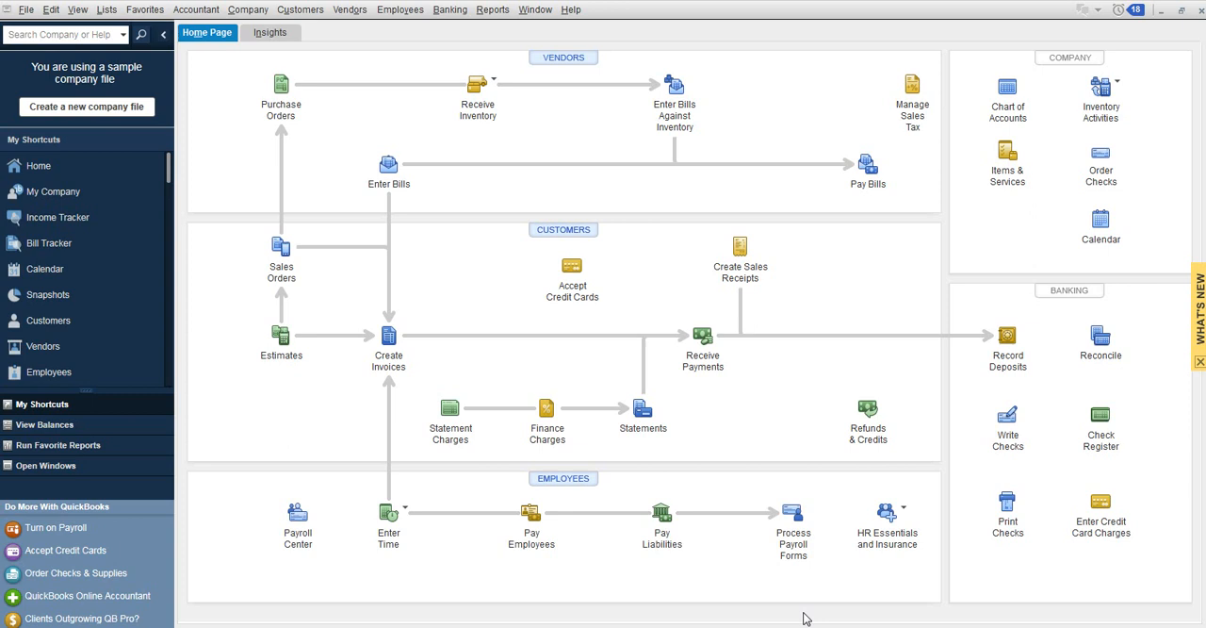
# Open the 100.00 invoice dated 12/15/2020 from the customer's Home Remodel job.
pyautogui.click(311, 11)
pyautogui.click(319, 30)
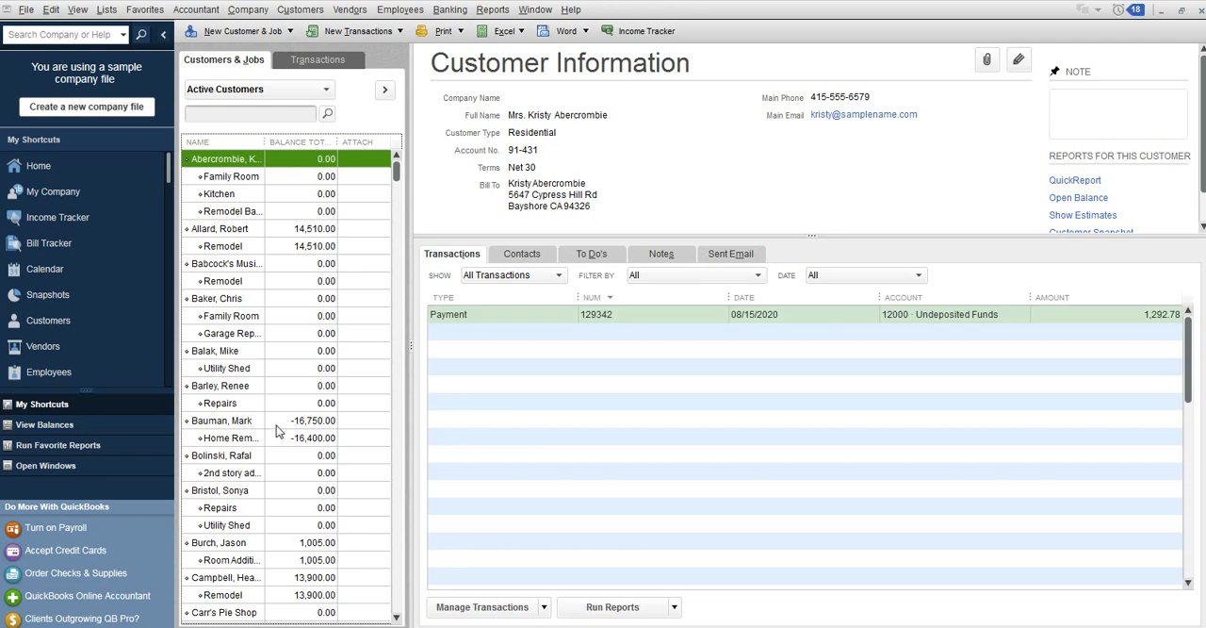
pyautogui.click(283, 423)
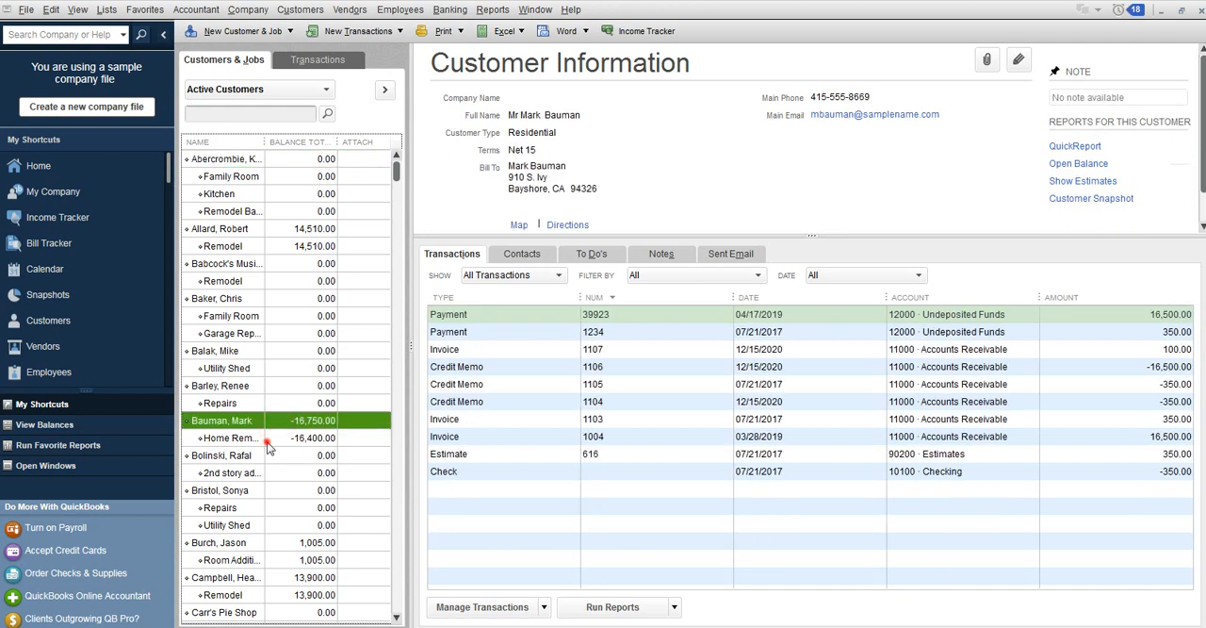
pyautogui.click(267, 442)
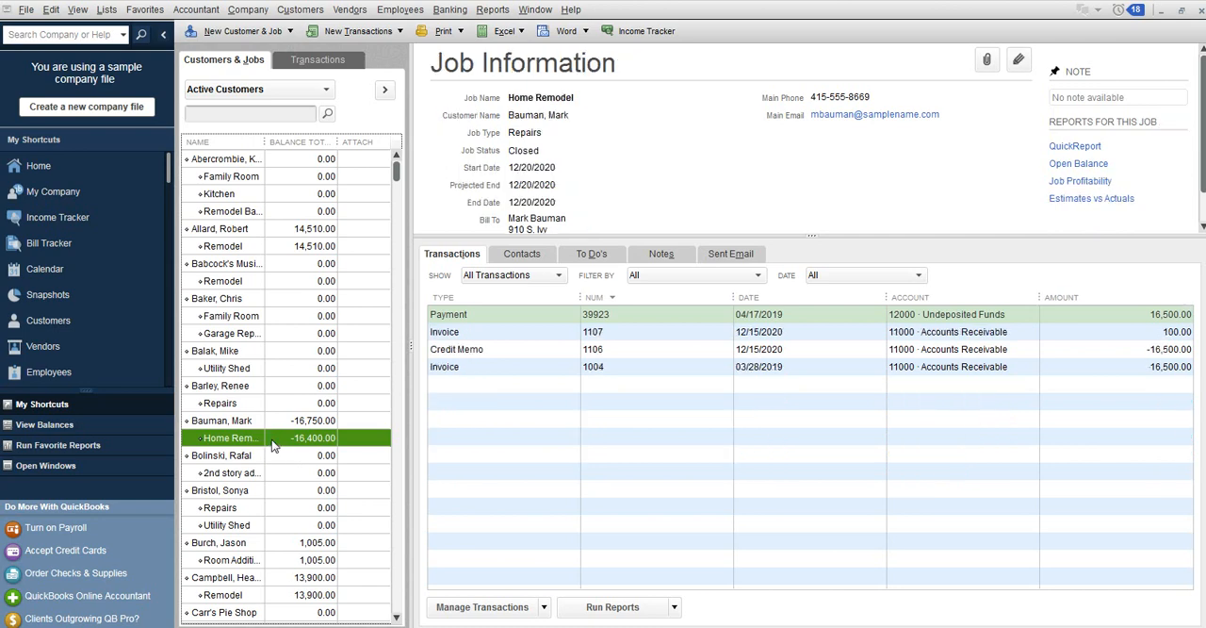
pyautogui.click(629, 338)
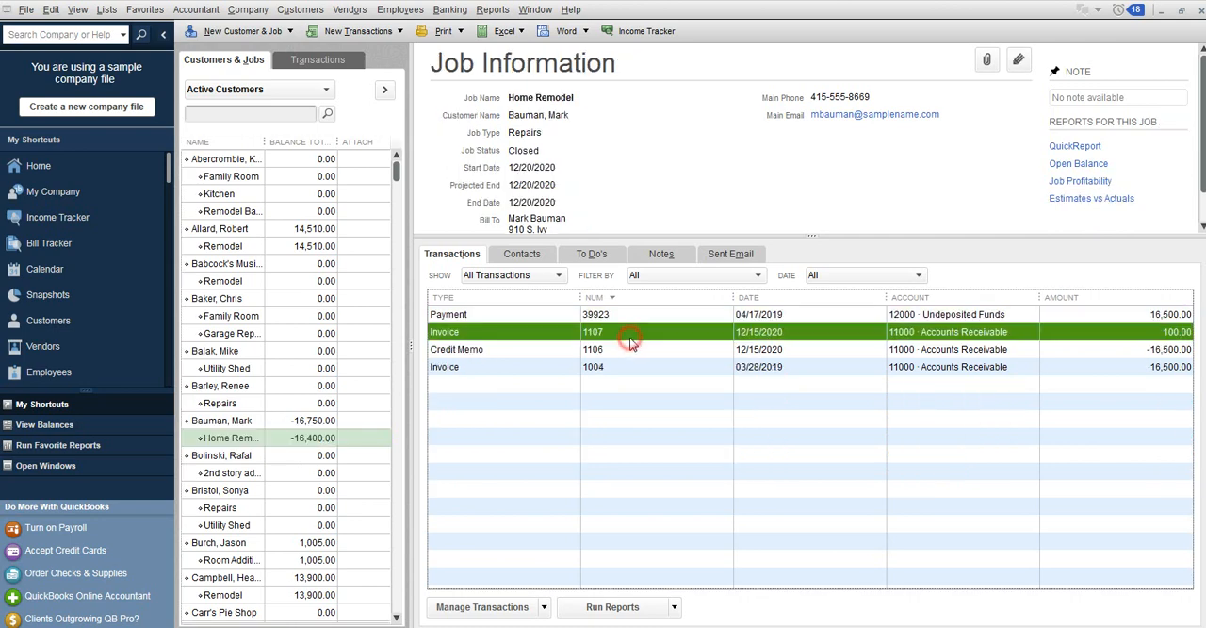
pyautogui.doubleClick(629, 340)
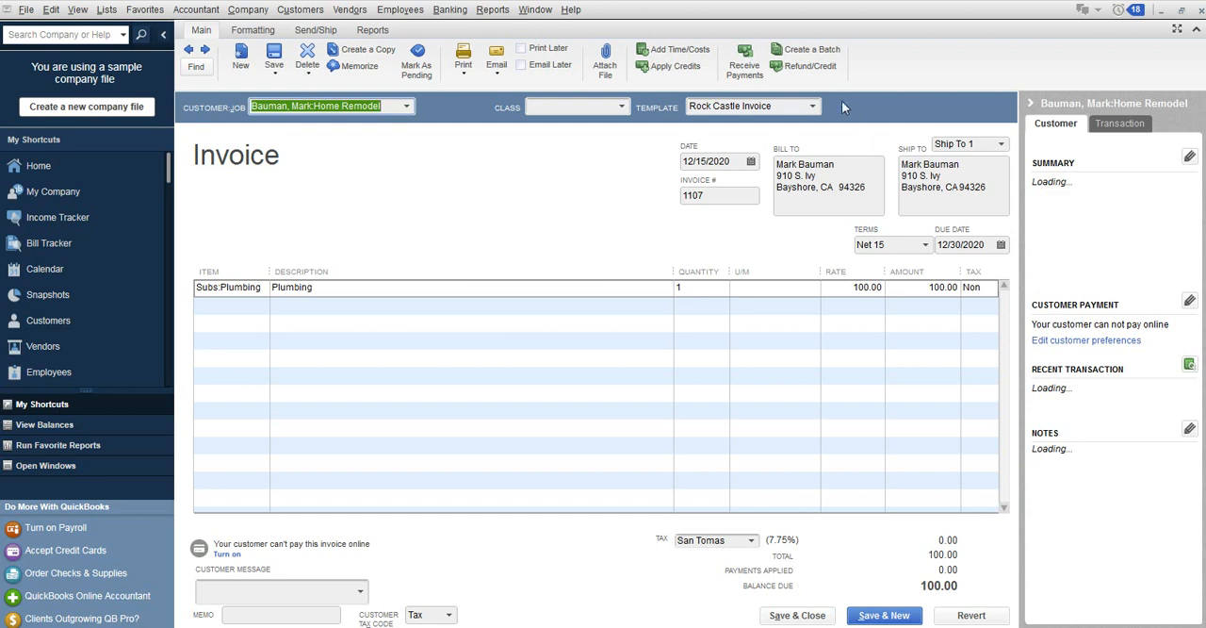
# Apply 100.00 of the available 16,500.00 credit to the invoice, then save and close it.
pyautogui.click(691, 72)
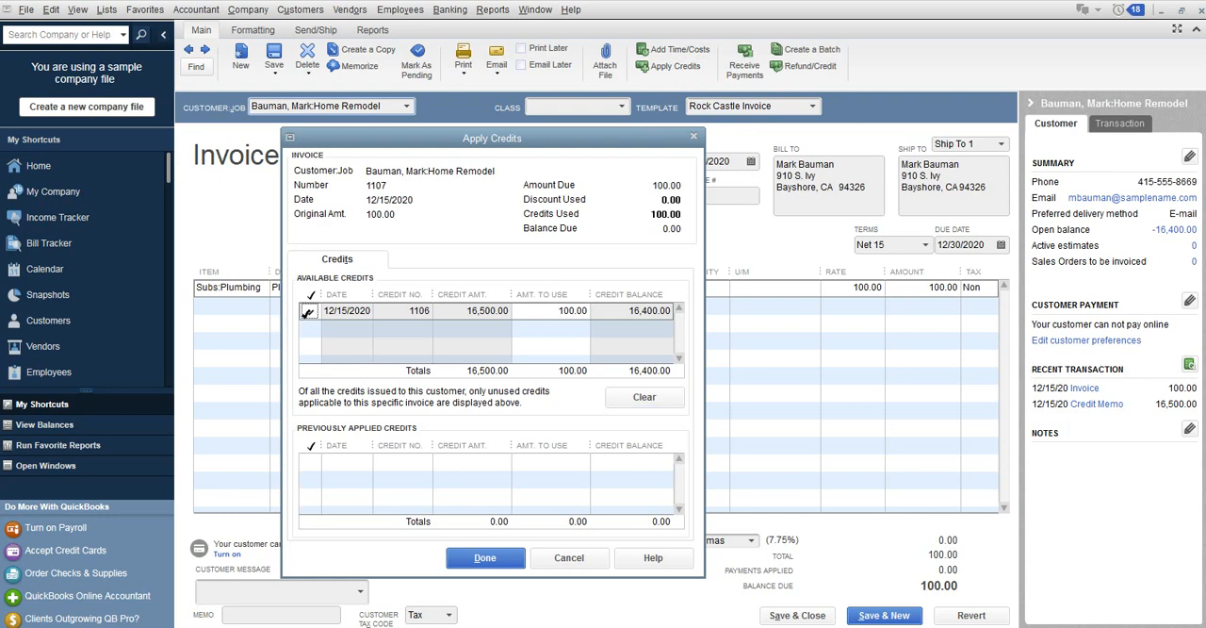
pyautogui.click(306, 316)
pyautogui.click(306, 316)
pyautogui.click(479, 559)
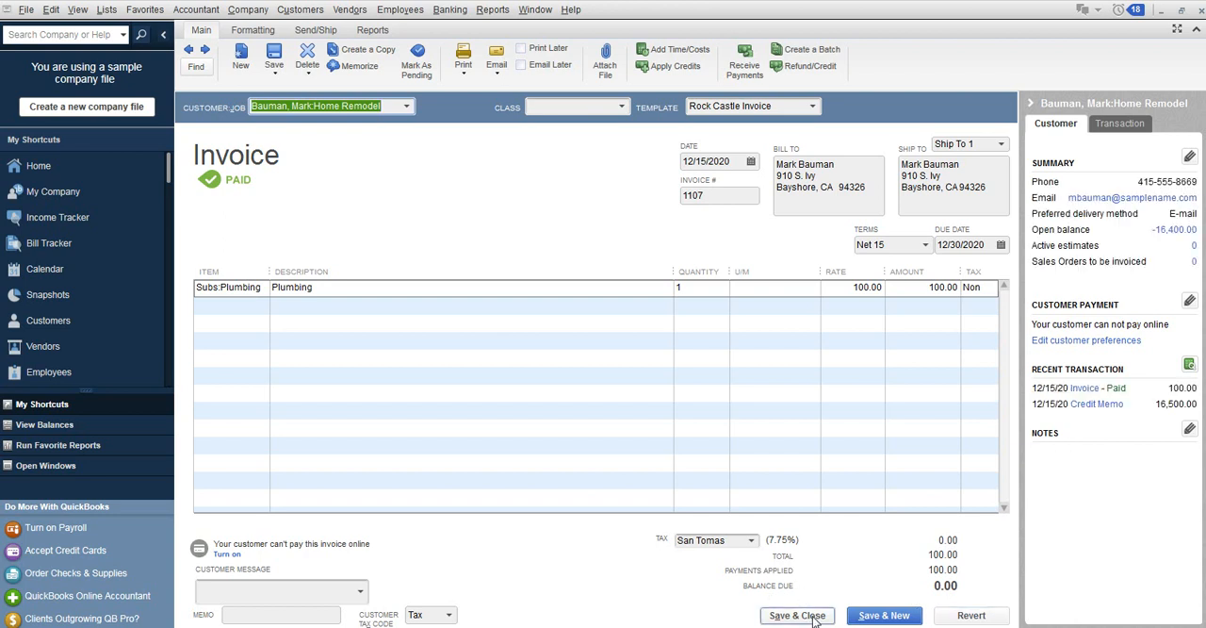
pyautogui.click(796, 615)
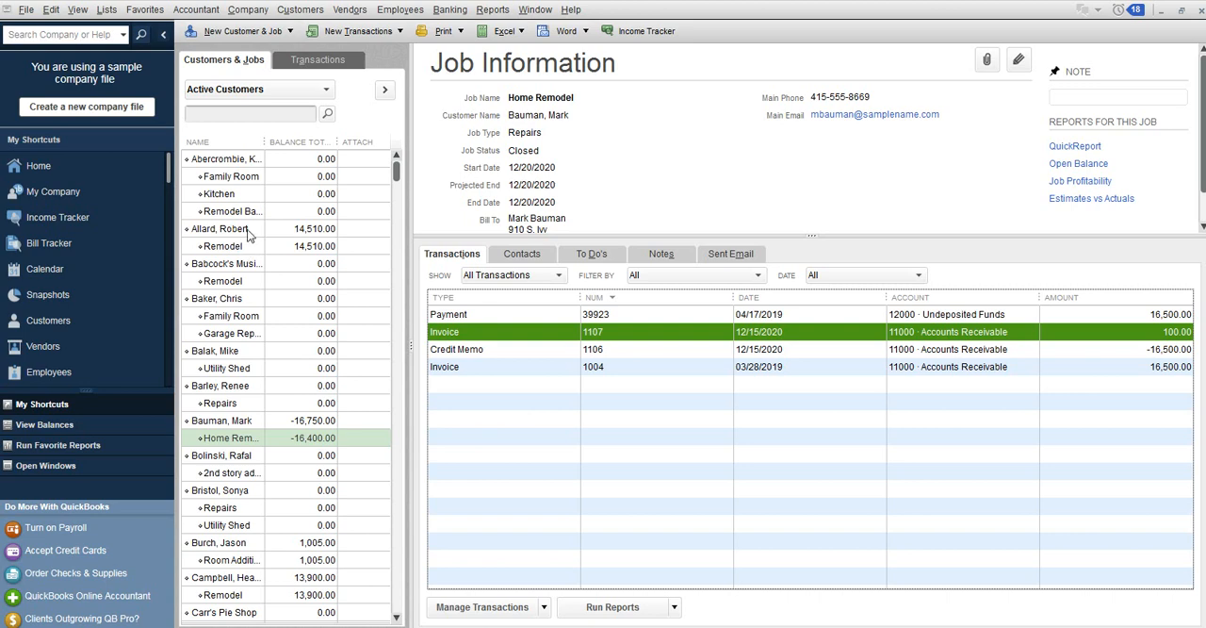
# Create a credit memo from the Remodel job's 14,510.00 invoice dated 09/12/2020.
pyautogui.click(246, 249)
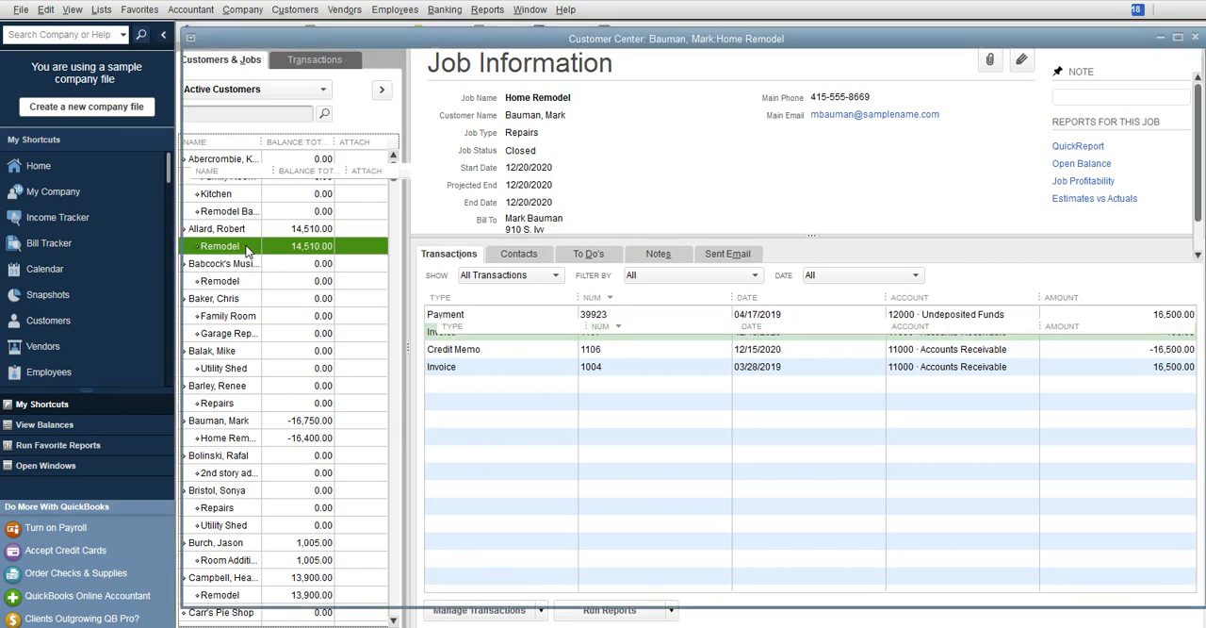
pyautogui.doubleClick(246, 249)
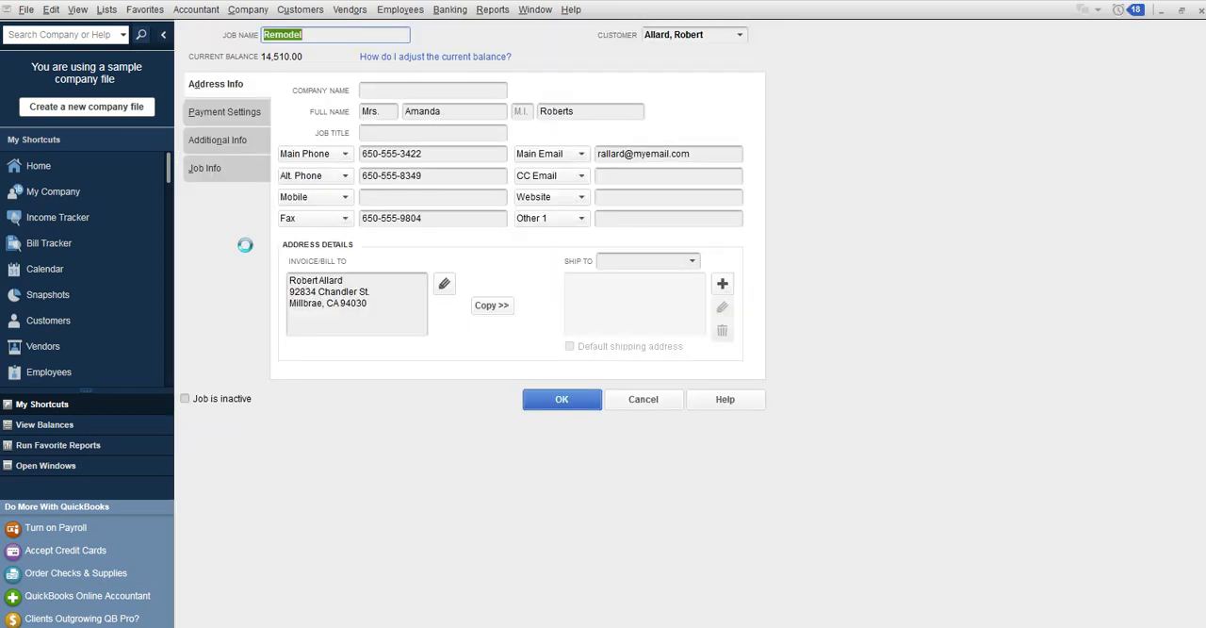
pyautogui.click(637, 396)
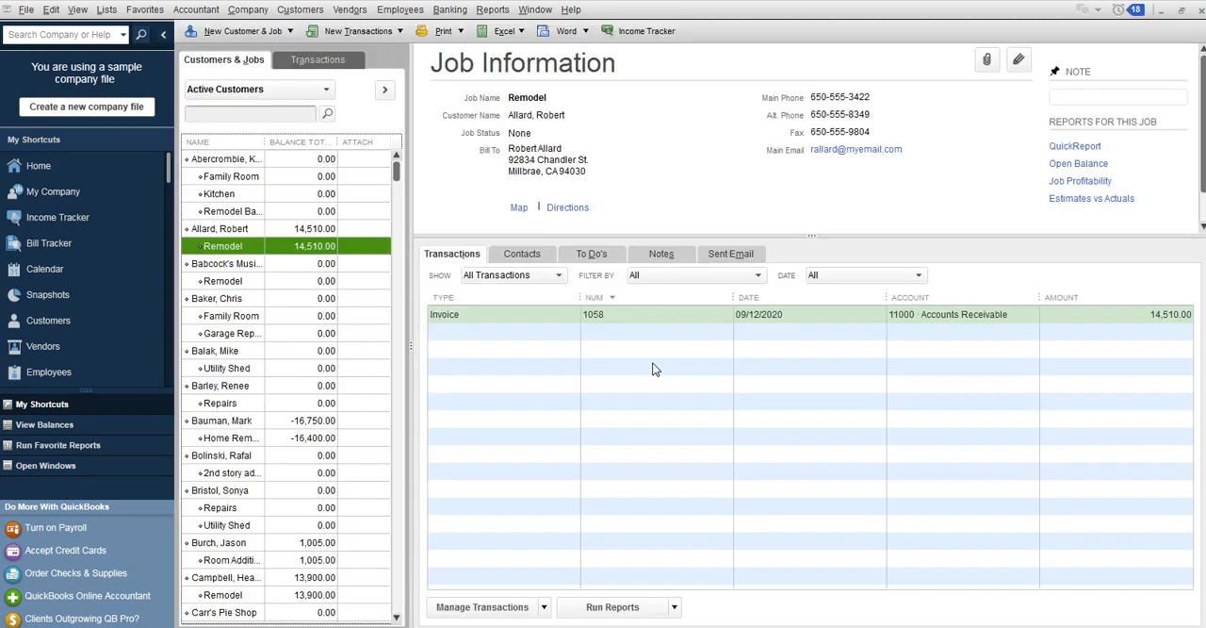
pyautogui.doubleClick(645, 317)
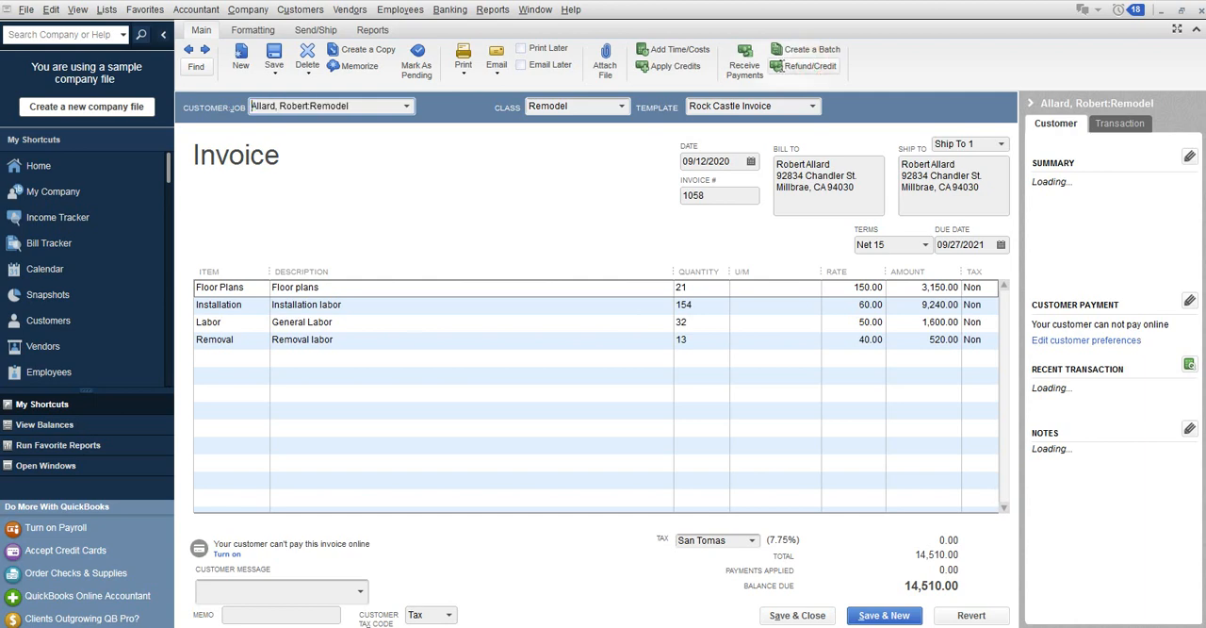
pyautogui.click(779, 66)
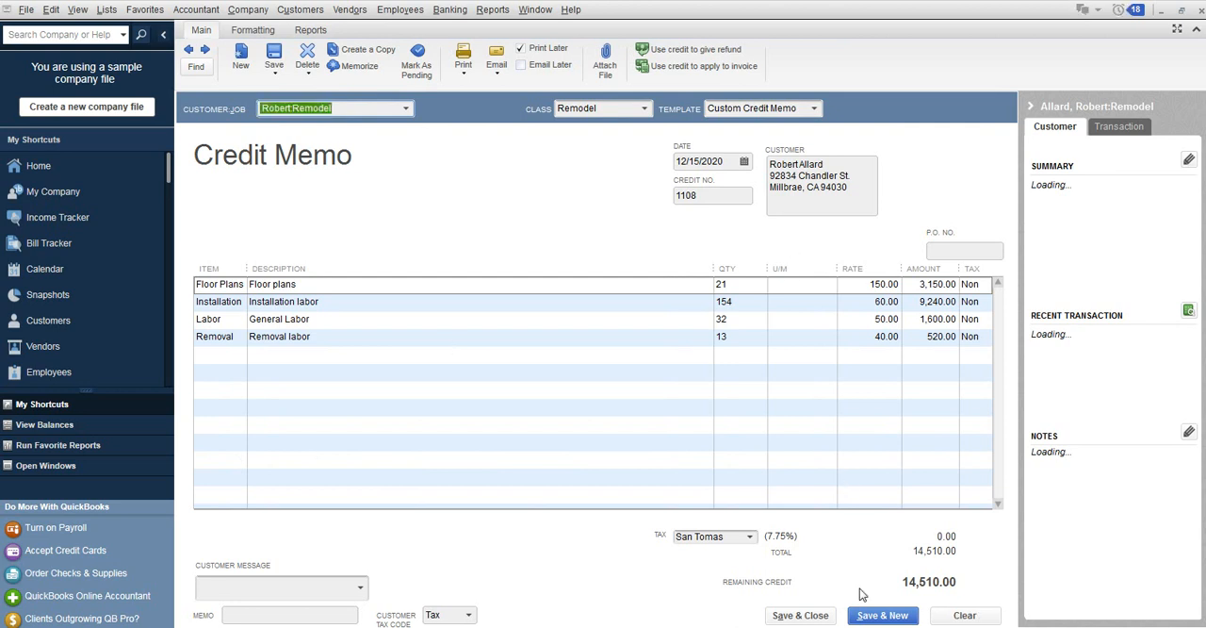
# Save the credit memo, apply its full 14,510.00 to the Remodel invoice dated 09/12/2020, and close it.
pyautogui.click(793, 618)
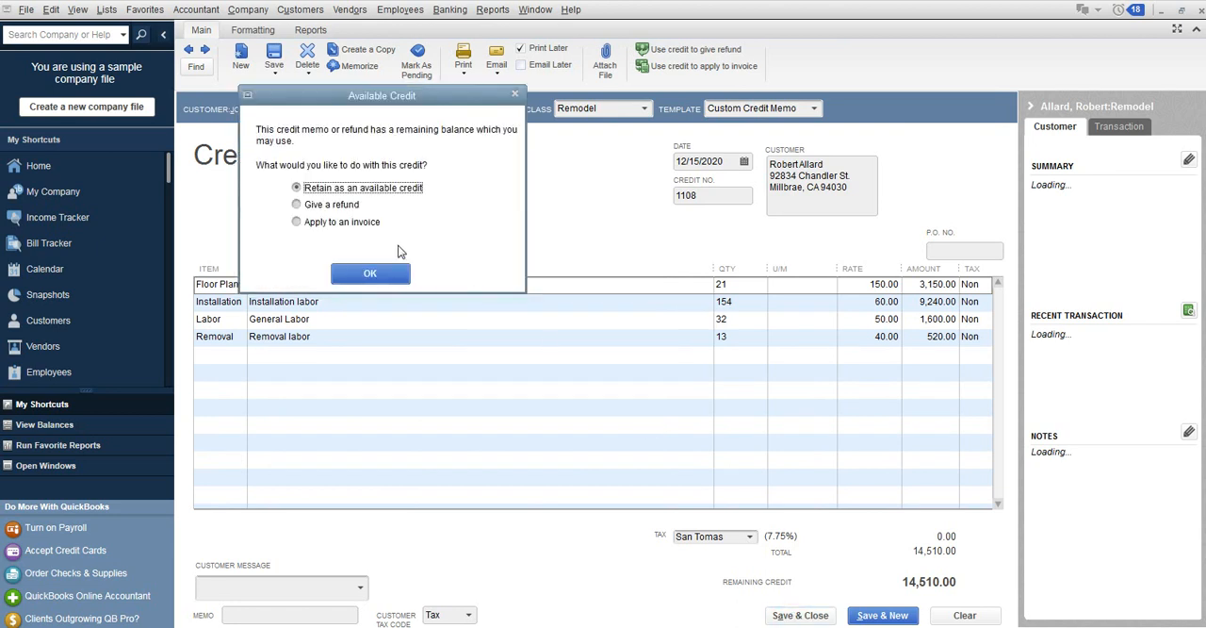
pyautogui.click(355, 226)
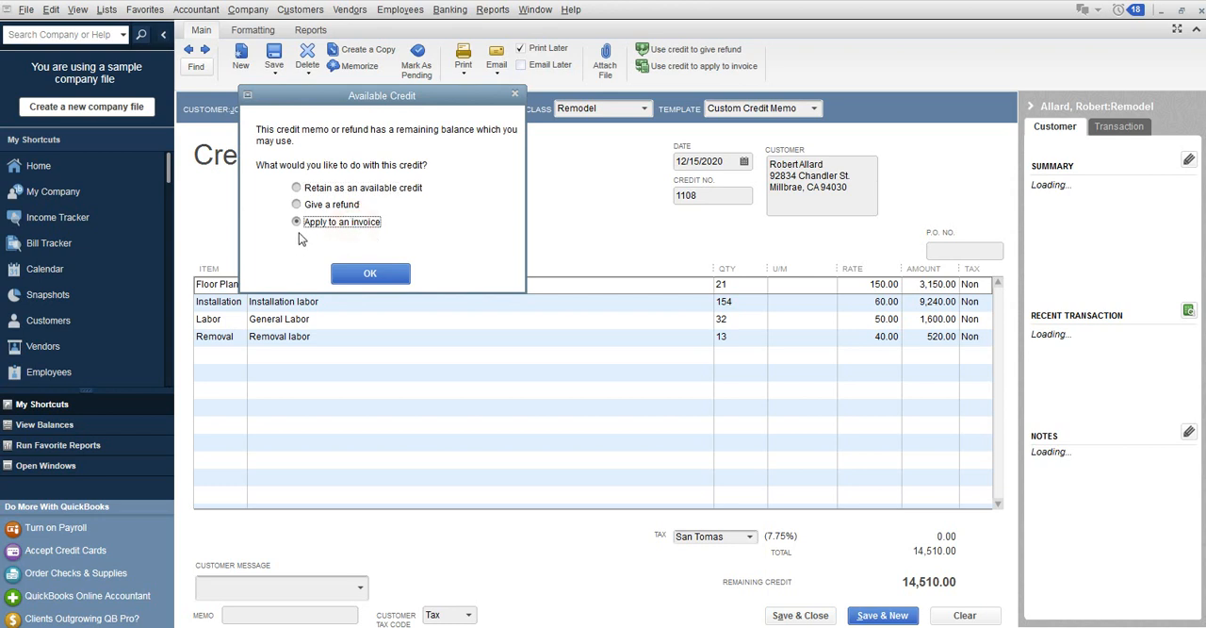
pyautogui.click(357, 279)
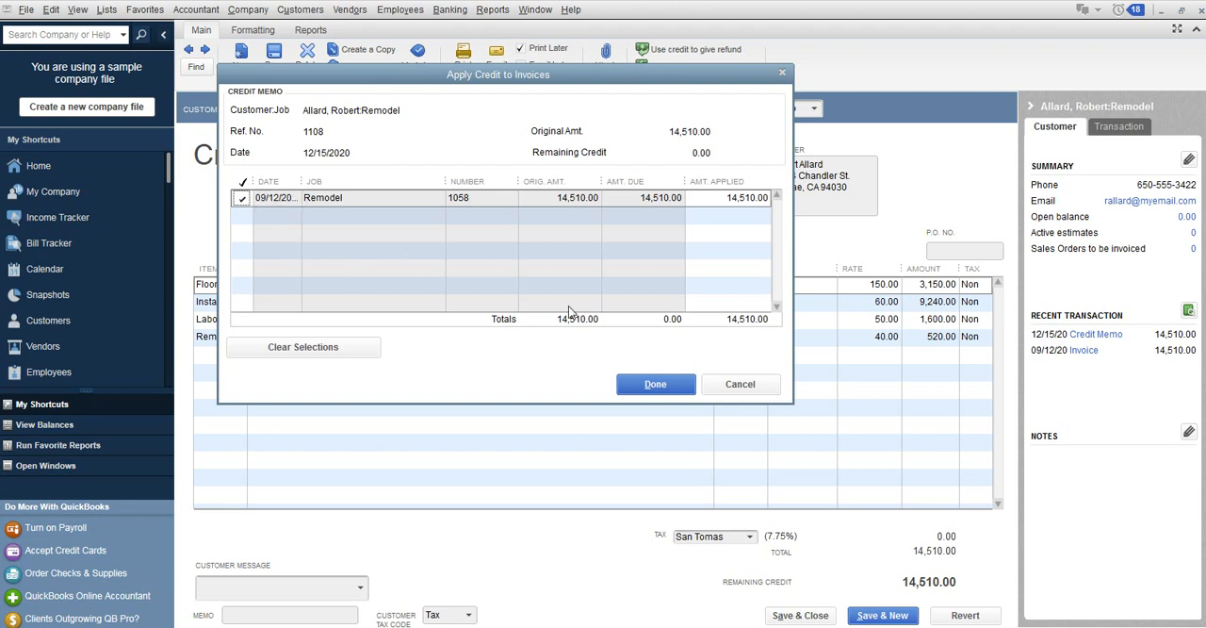
pyautogui.click(631, 389)
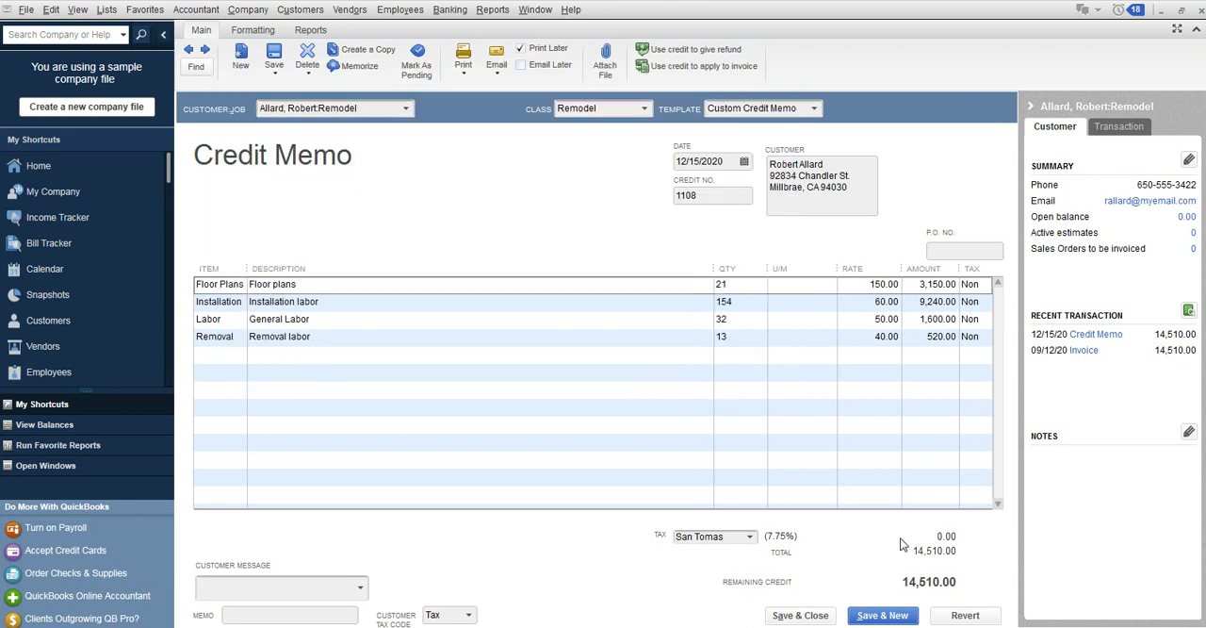
pyautogui.click(819, 618)
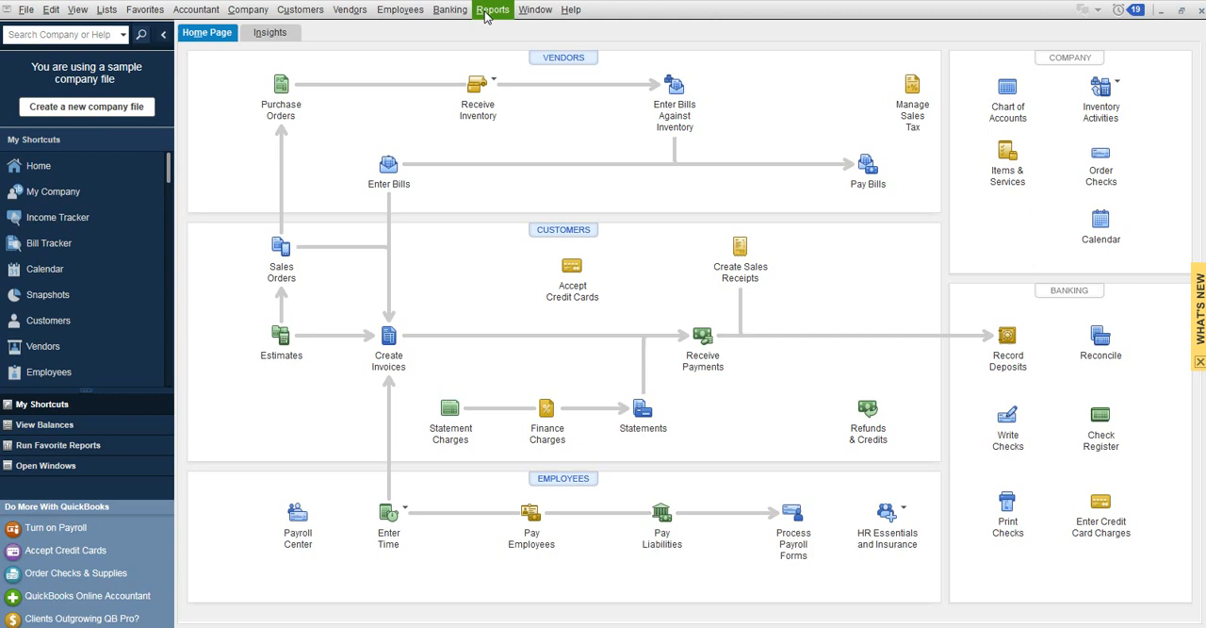
# Run the A/R Aging Summary report and review the customer and job balances.
pyautogui.click(489, 11)
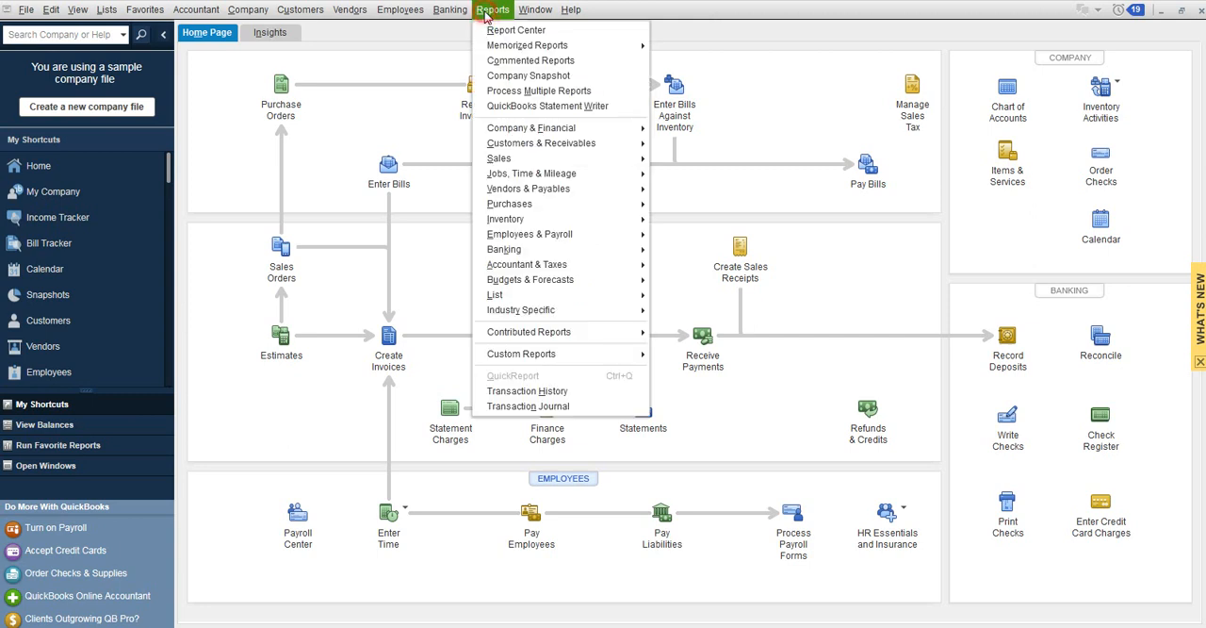
pyautogui.click(736, 61)
pyautogui.click(499, 14)
pyautogui.moveTo(530, 146)
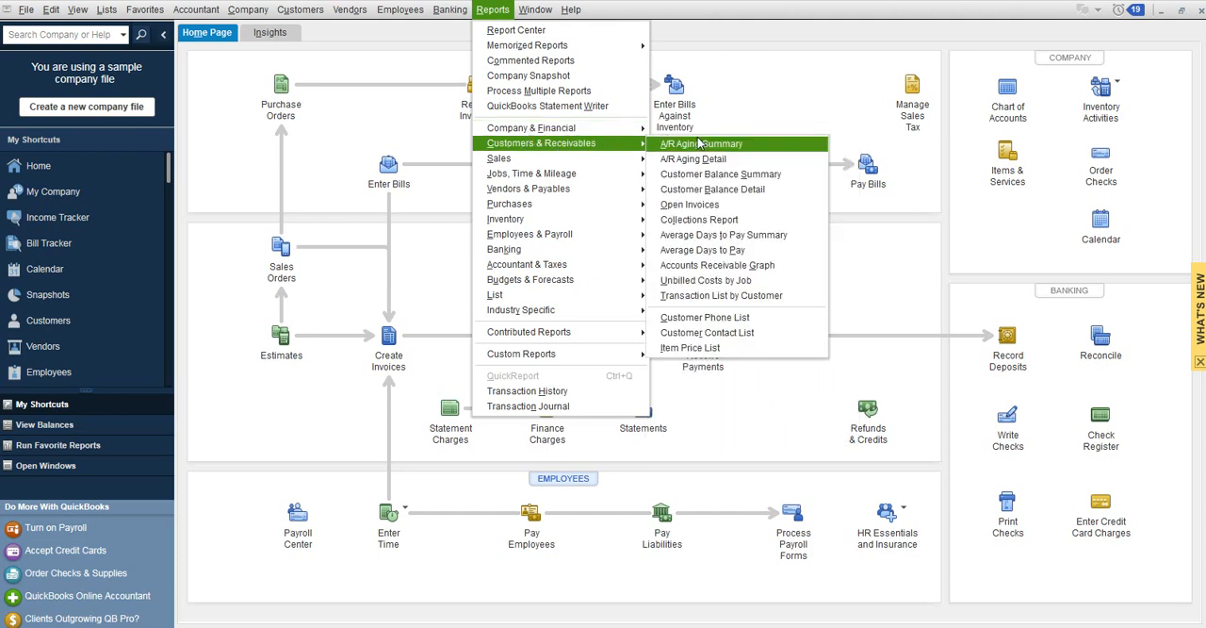
pyautogui.click(734, 149)
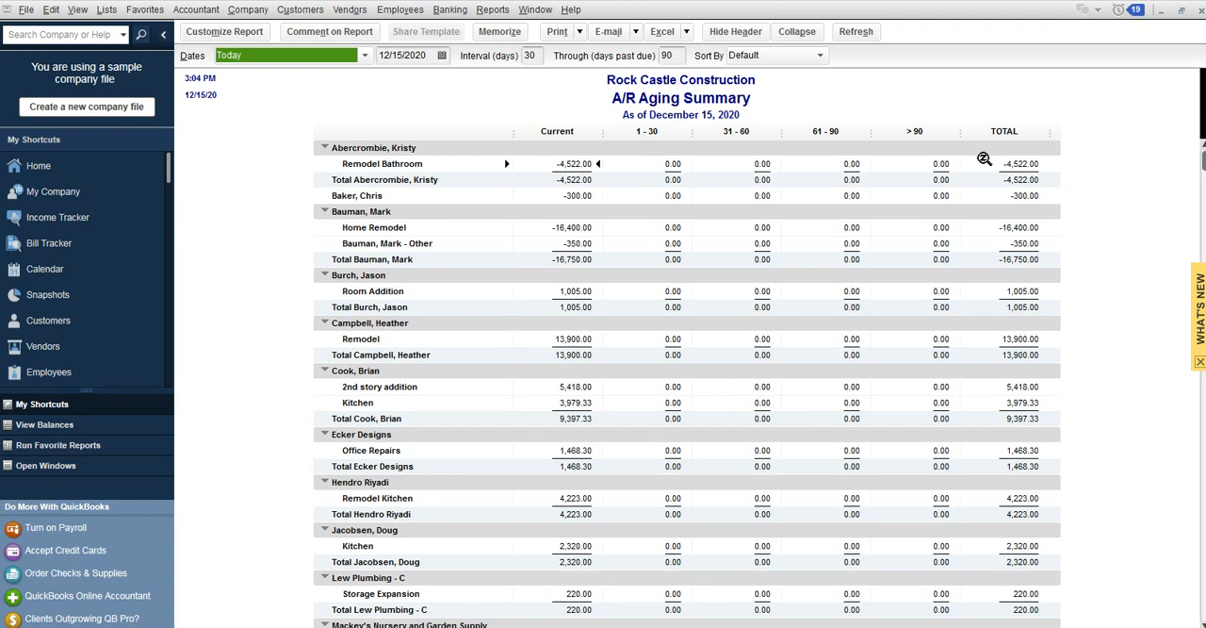
pyautogui.scroll(-7, 1035, 174)
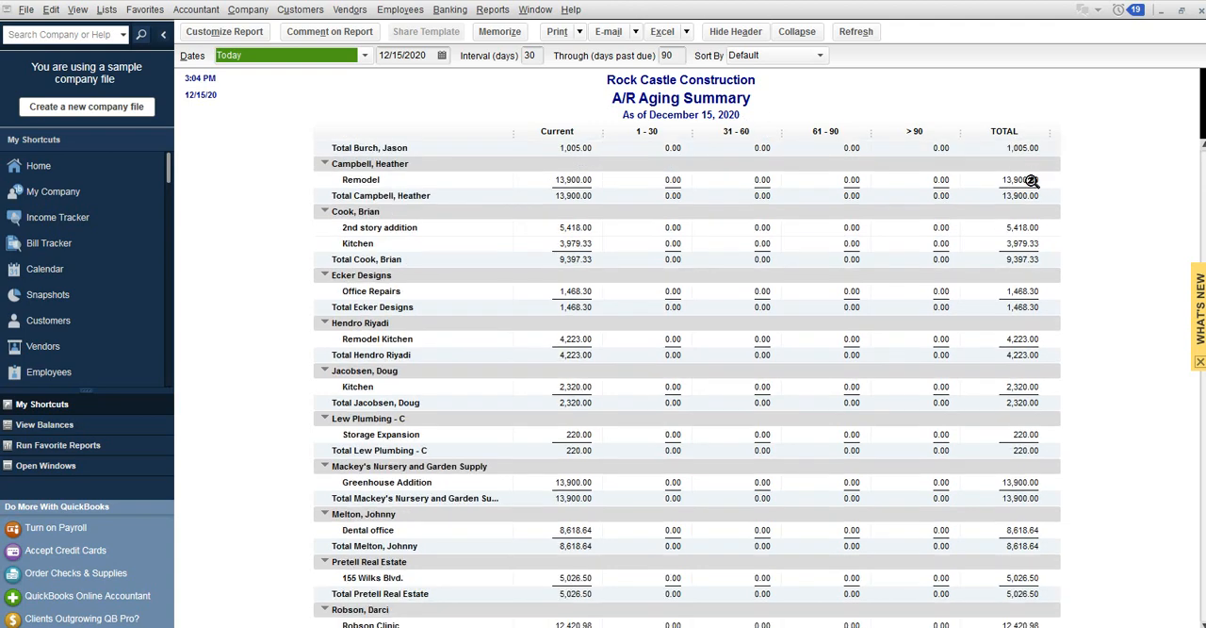
# Examine the current and total columns of the A/R Aging Summary down to the grand total, and close the report.
pyautogui.scroll(7, 1032, 185)
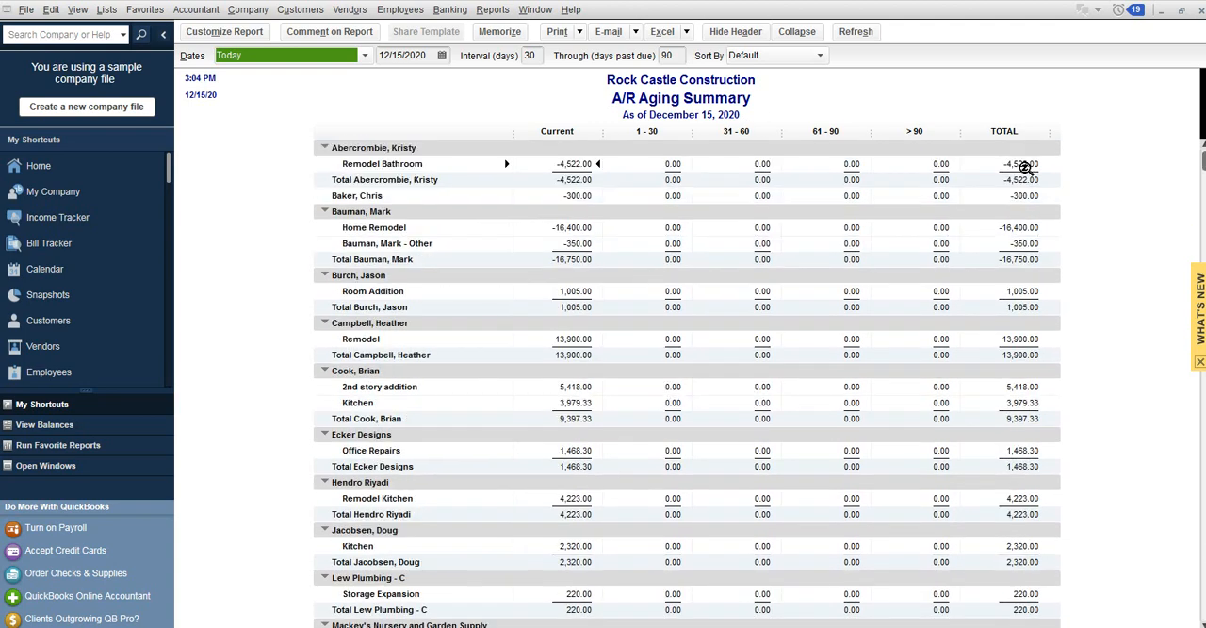
pyautogui.scroll(-4, 1018, 188)
pyautogui.scroll(-3, 1017, 187)
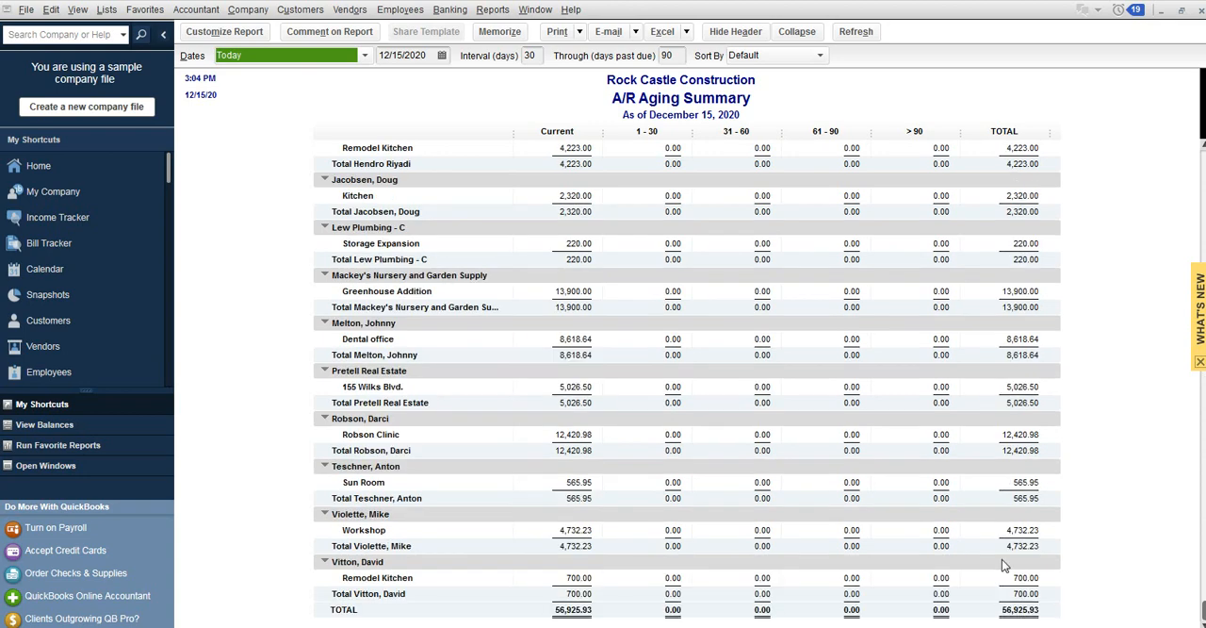
pyautogui.scroll(7, 1002, 559)
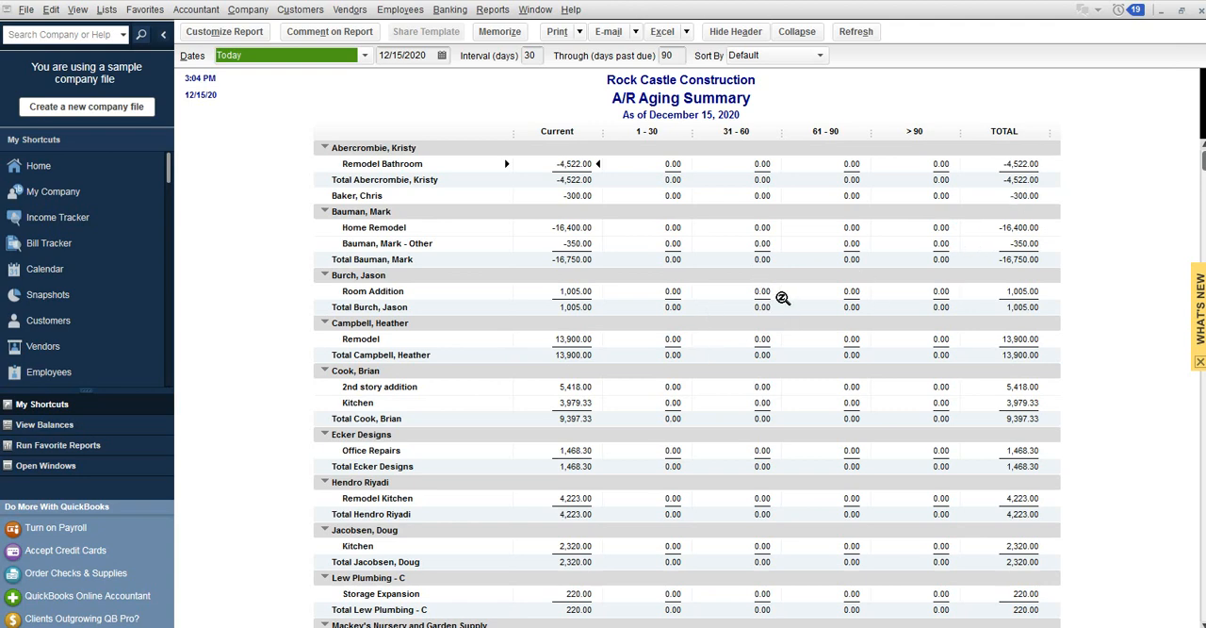
pyautogui.scroll(-3, 773, 283)
pyautogui.scroll(-5, 768, 279)
pyautogui.scroll(7, 768, 278)
pyautogui.click(1199, 8)
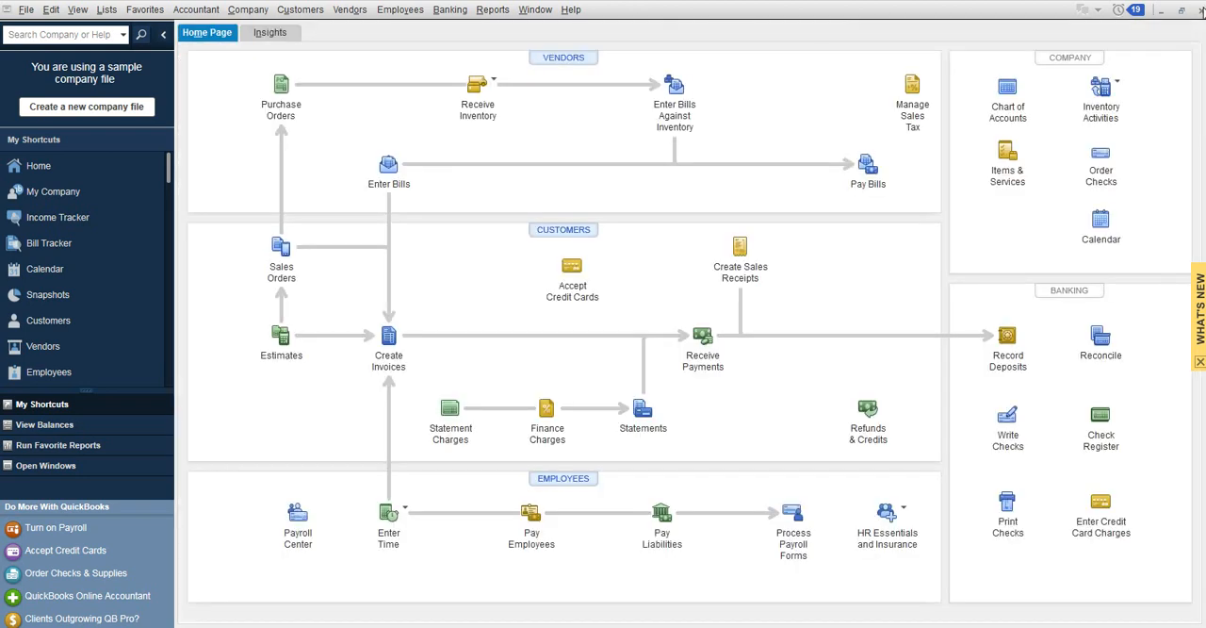
# Run the A/R Aging Detail report, review the open credit memos and invoices in each aging bracket, and close it.
pyautogui.click(492, 9)
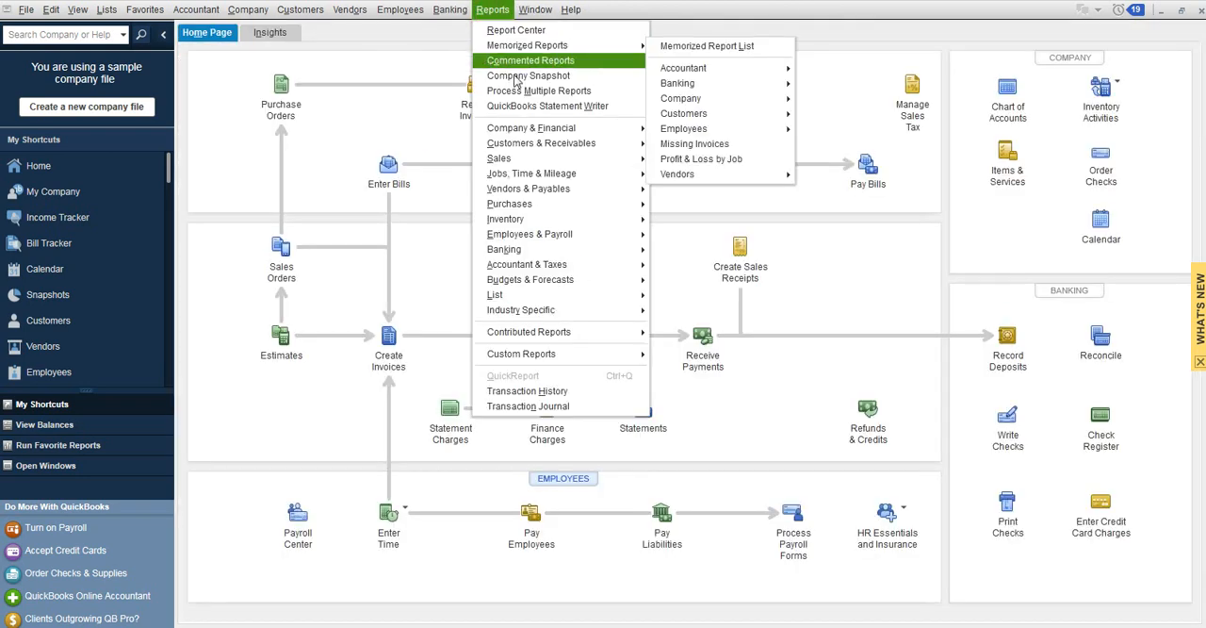
pyautogui.moveTo(631, 132)
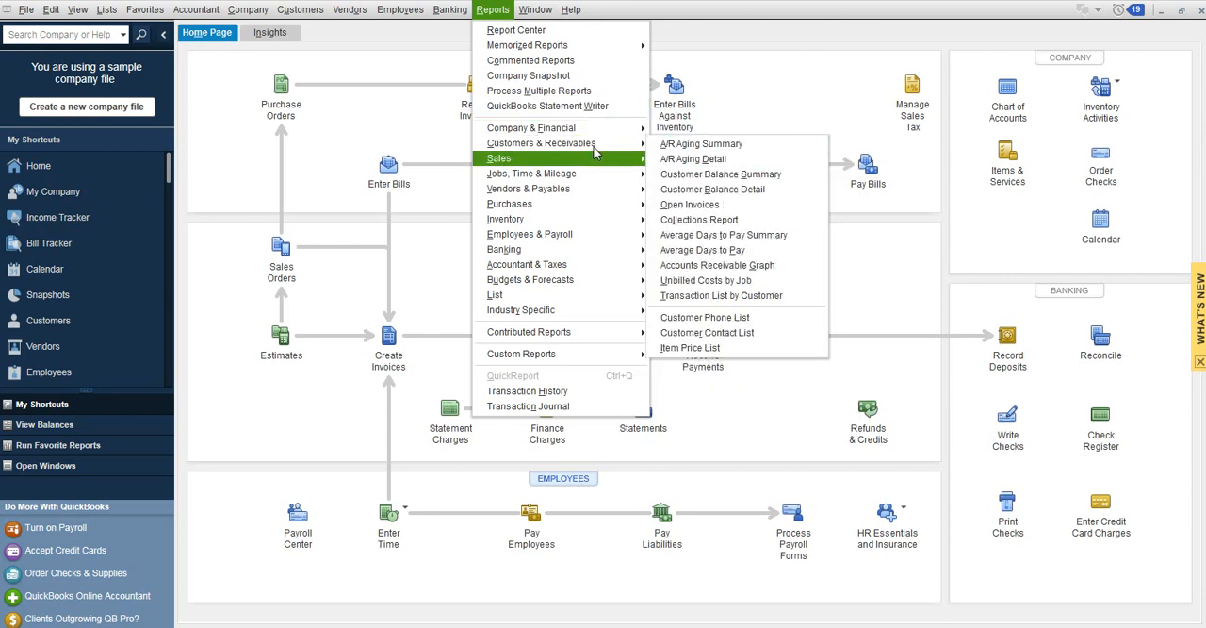
pyautogui.click(560, 130)
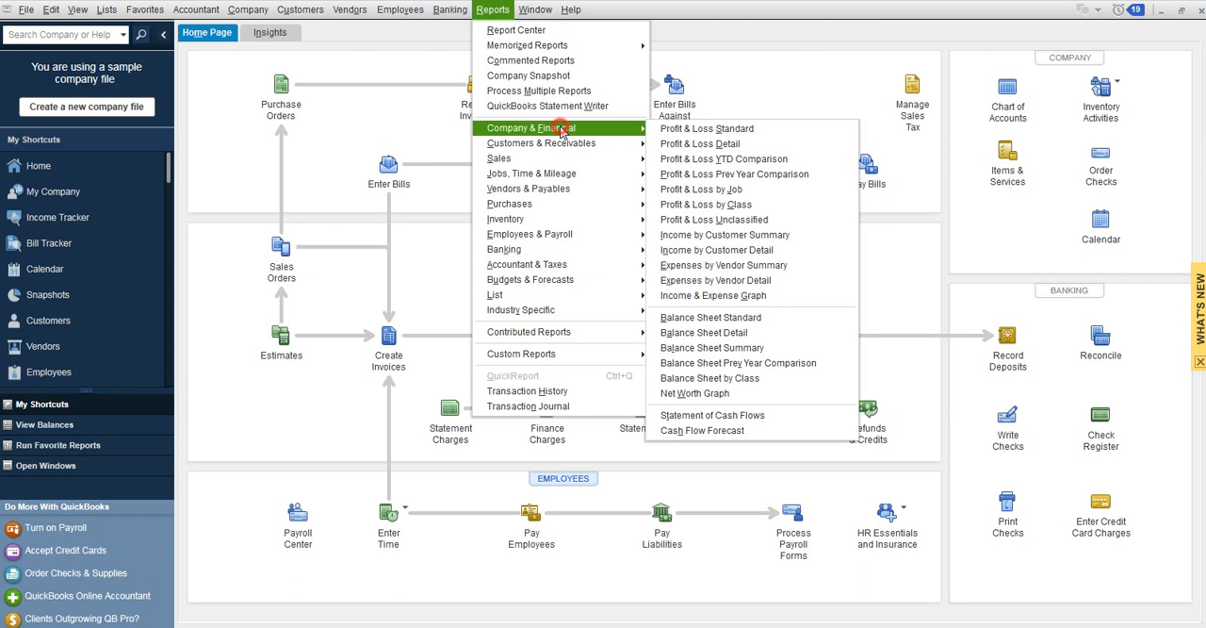
pyautogui.moveTo(561, 143)
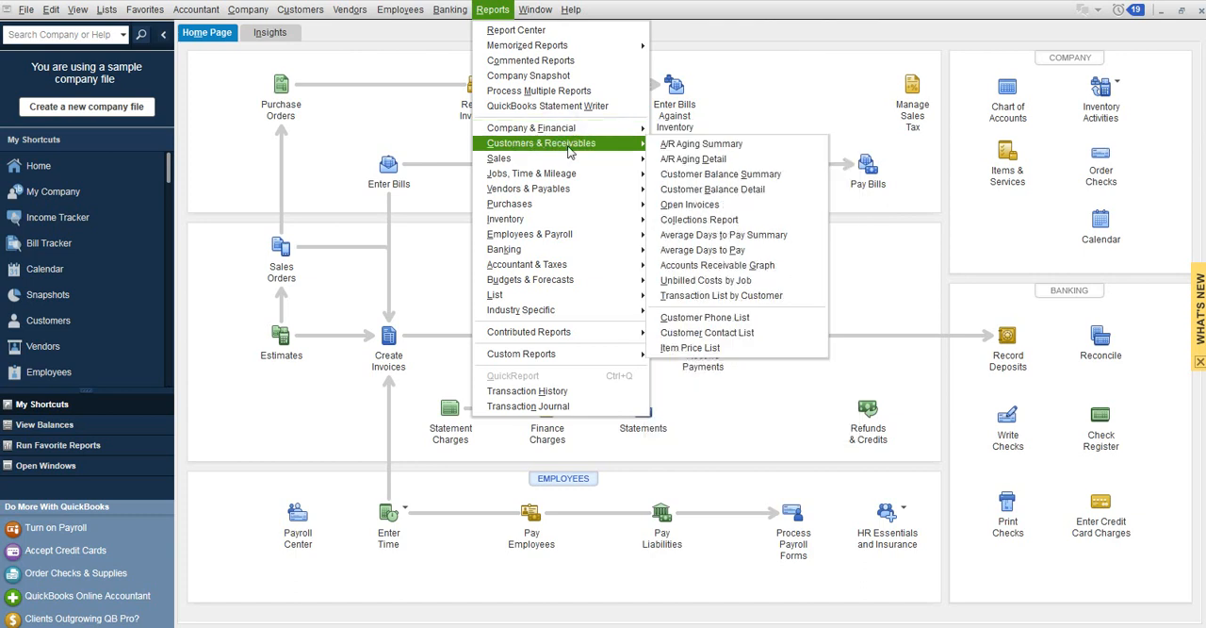
pyautogui.click(694, 160)
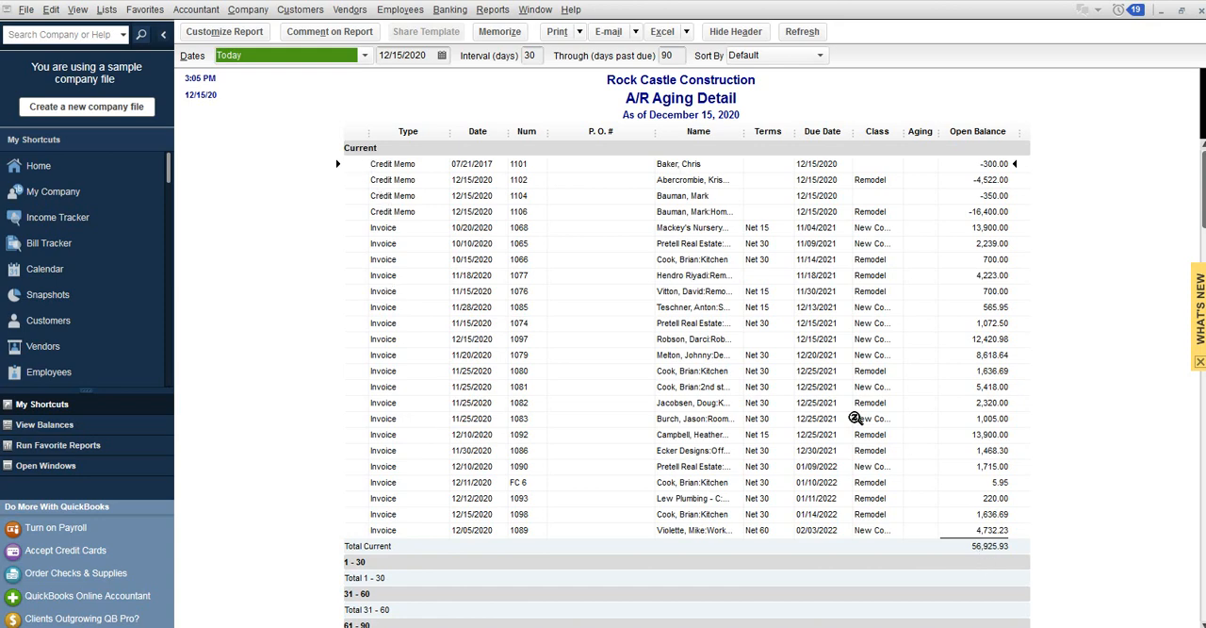
pyautogui.scroll(-3, 853, 414)
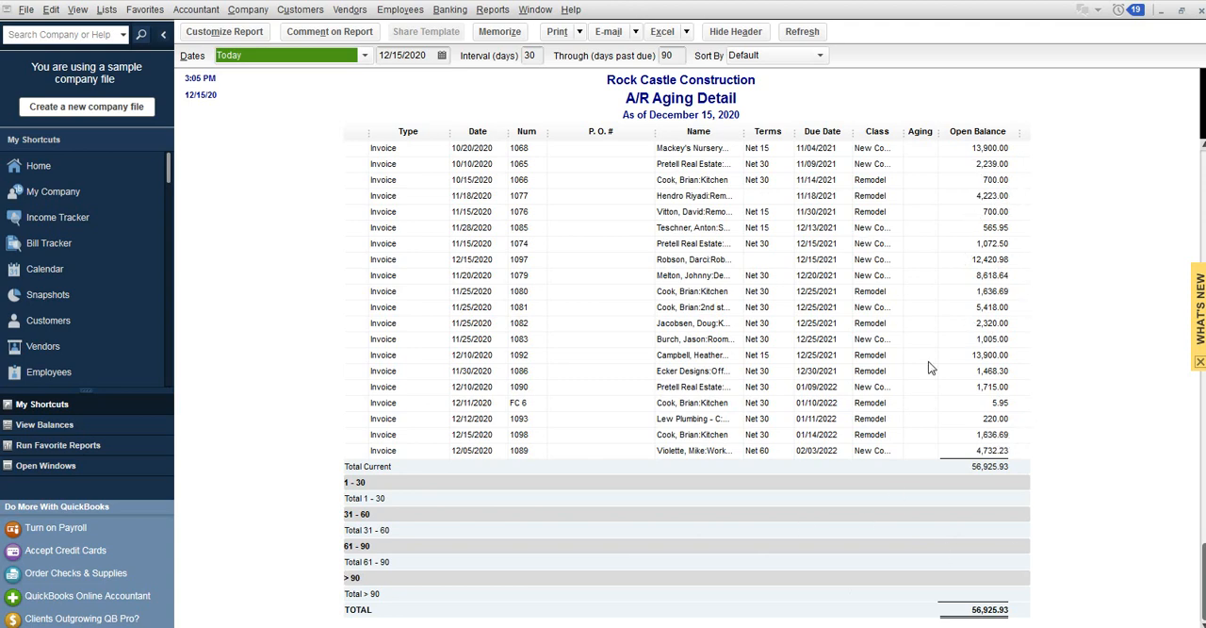
pyautogui.scroll(2, 875, 476)
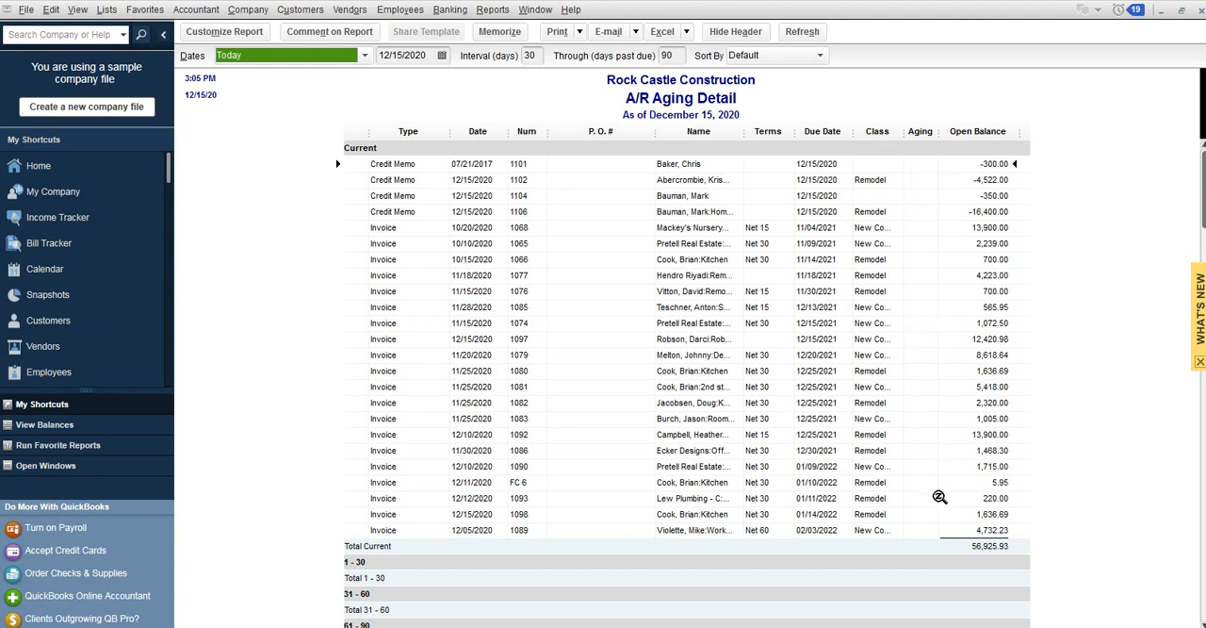
pyautogui.scroll(-2, 948, 506)
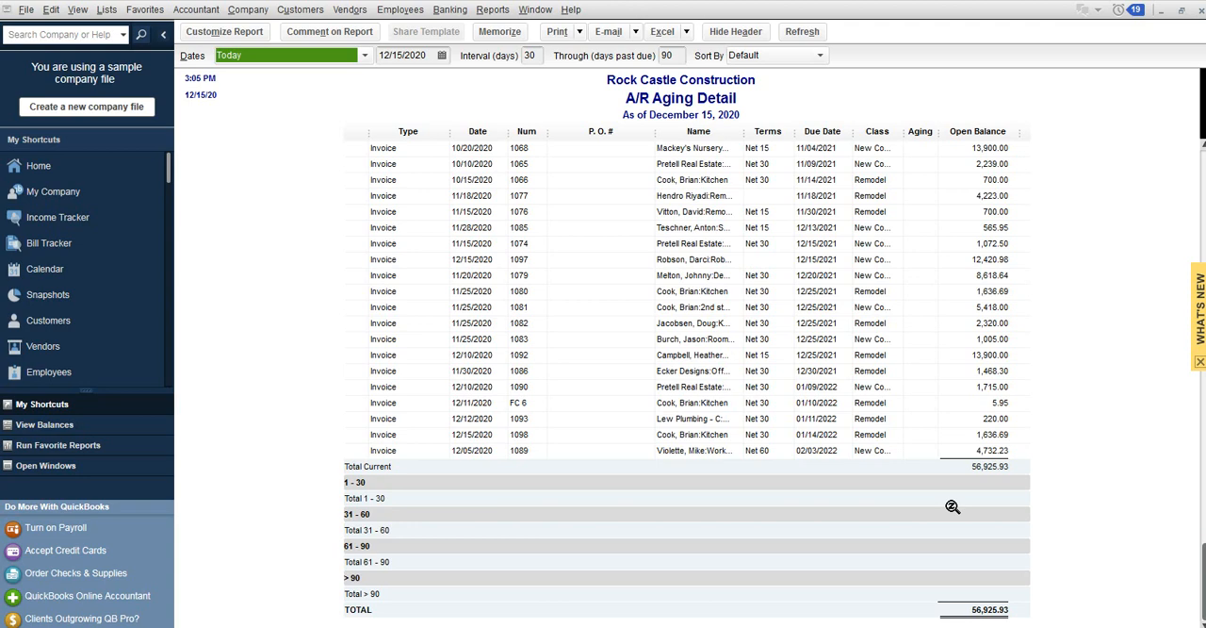
pyautogui.scroll(2, 952, 506)
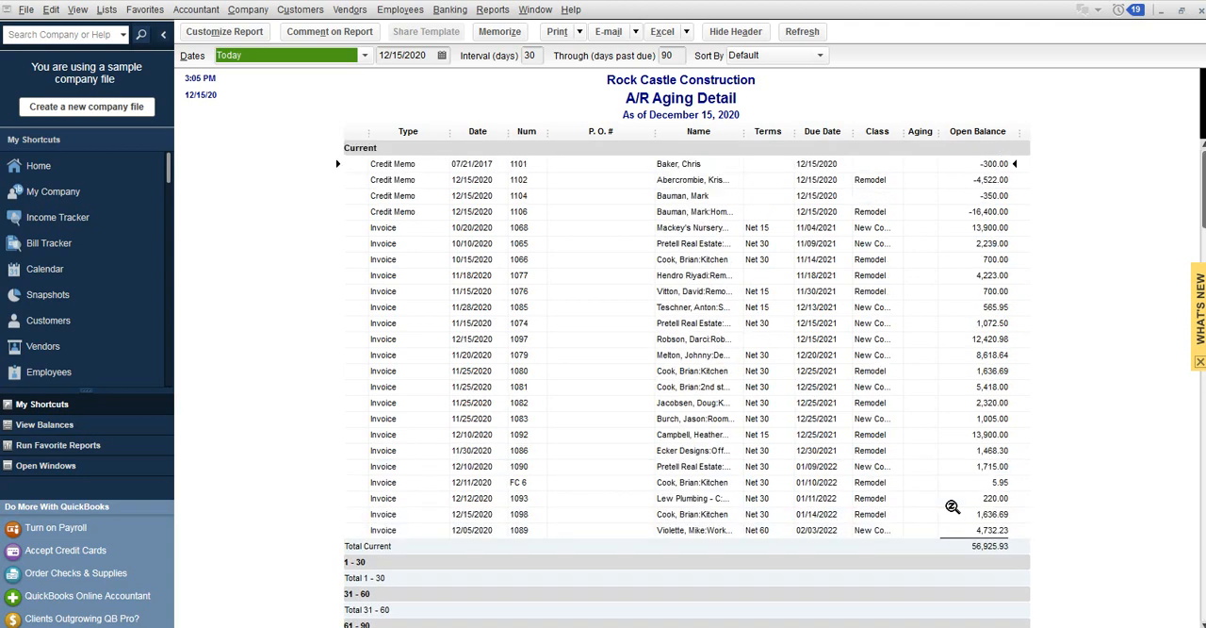
pyautogui.click(1200, 11)
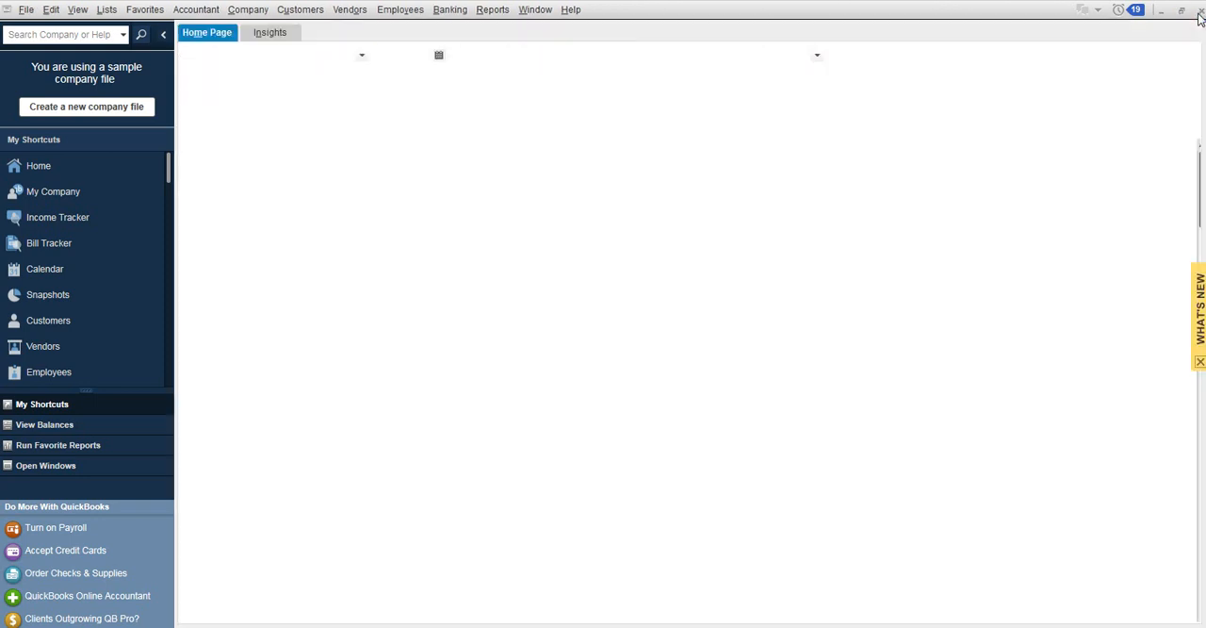